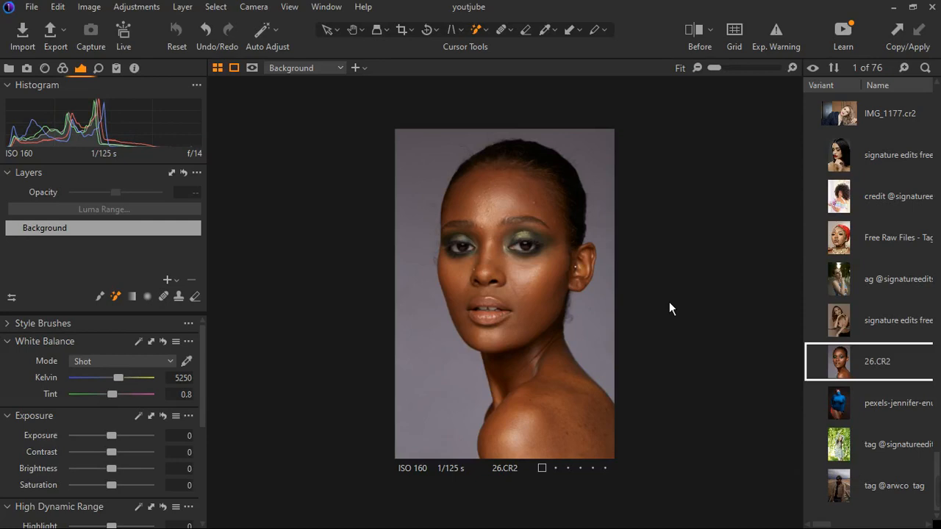
- Examine the skin tones and colour differences across the portrait's face, neck and shoulder at several magnifications
scroll(522, 256, up, 2)
scroll(520, 256, down, 2)
scroll(535, 378, up, 2)
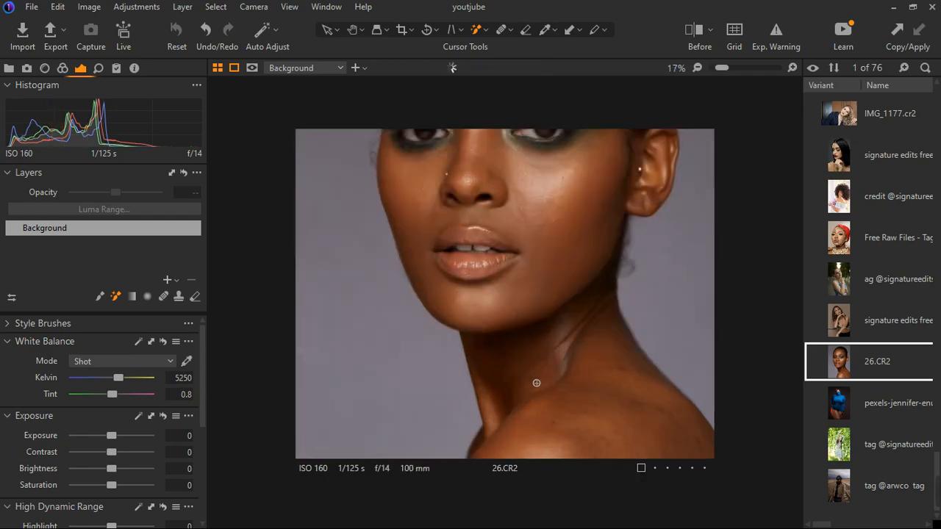
drag(546, 203, 545, 274)
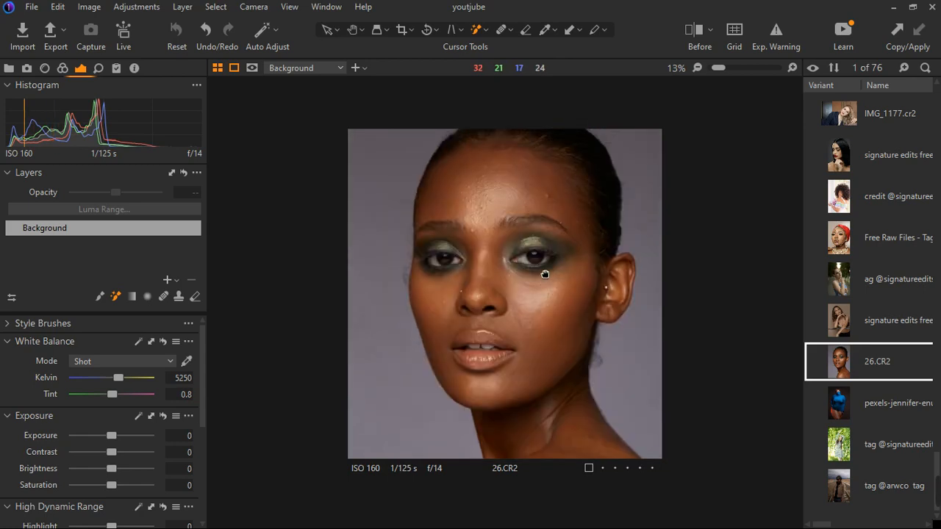
scroll(548, 287, up, 1)
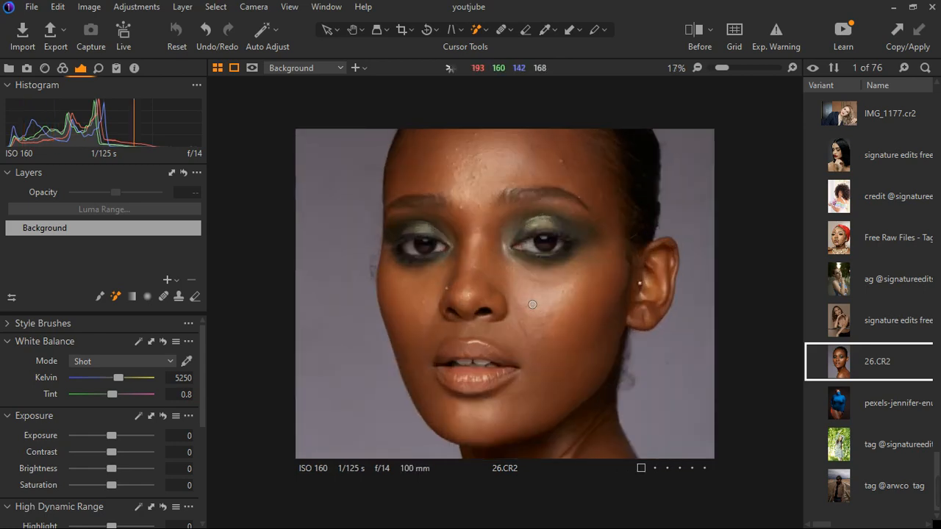
scroll(504, 251, down, 2)
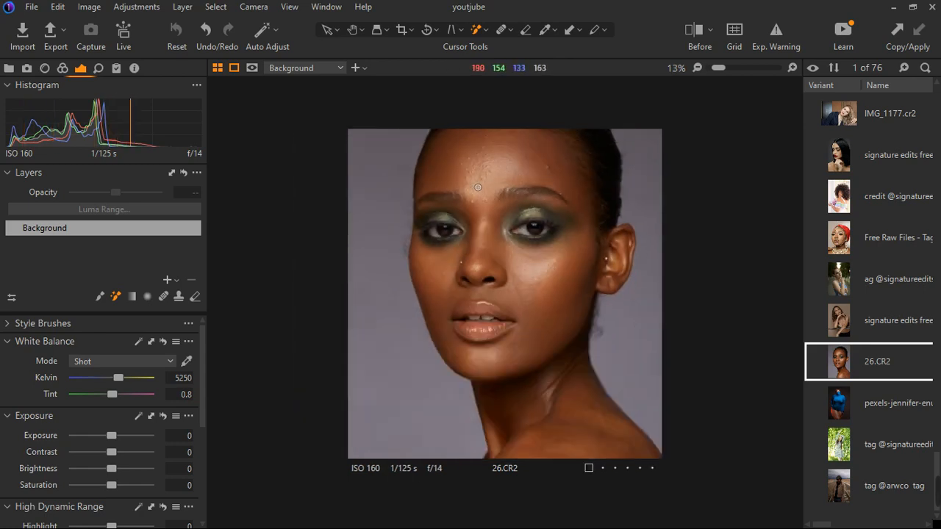
scroll(548, 375, up, 3)
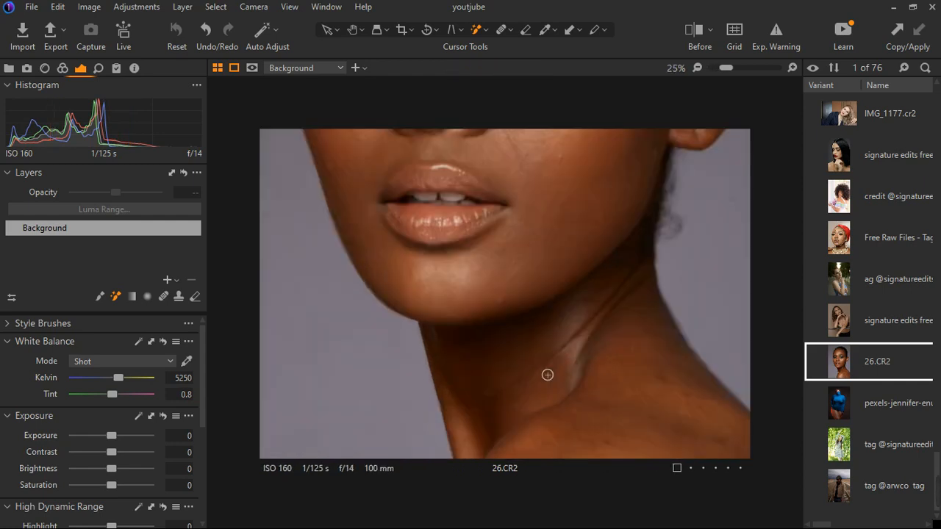
scroll(548, 375, down, 1)
drag(574, 236, 561, 313)
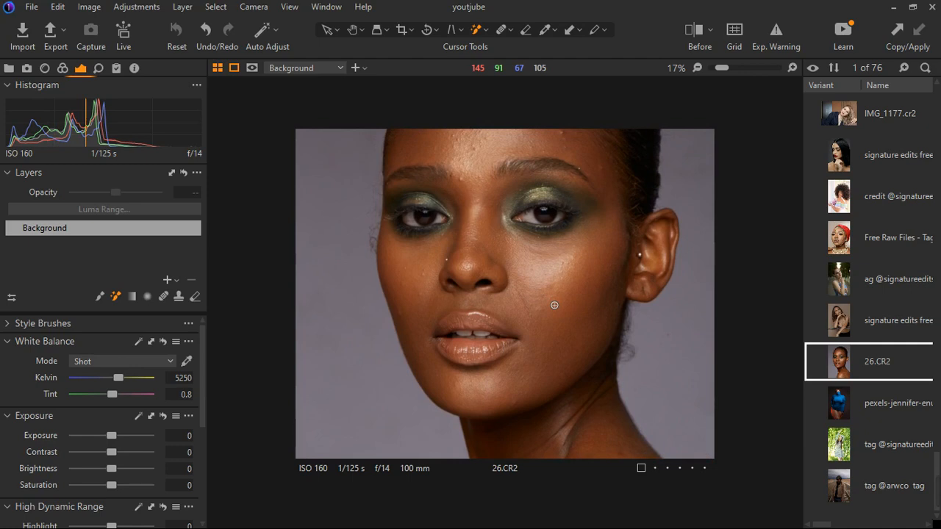
scroll(532, 298, down, 2)
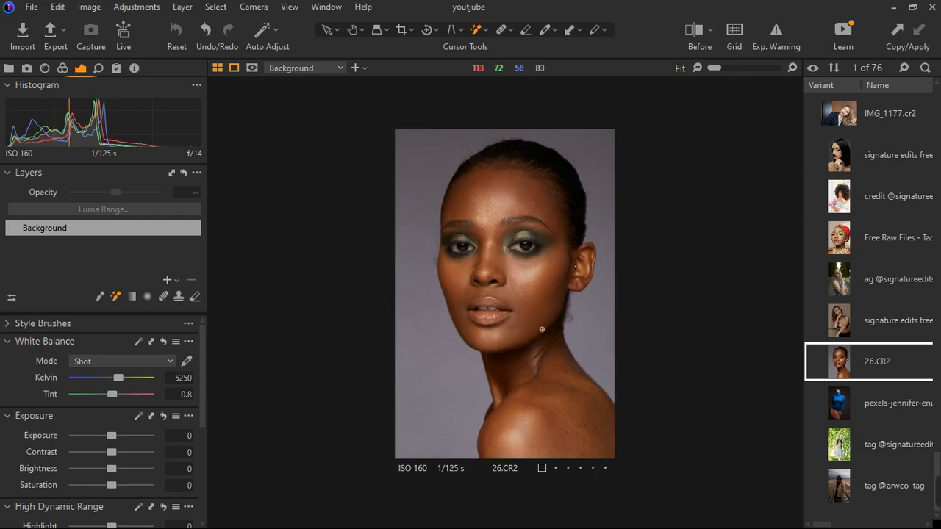
scroll(543, 328, up, 1)
scroll(556, 309, up, 2)
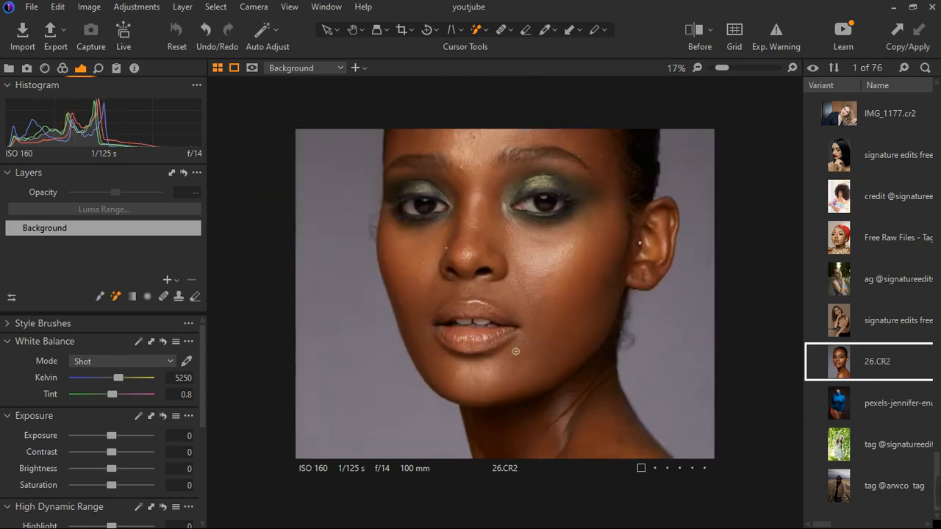
scroll(490, 333, down, 1)
scroll(555, 298, down, 2)
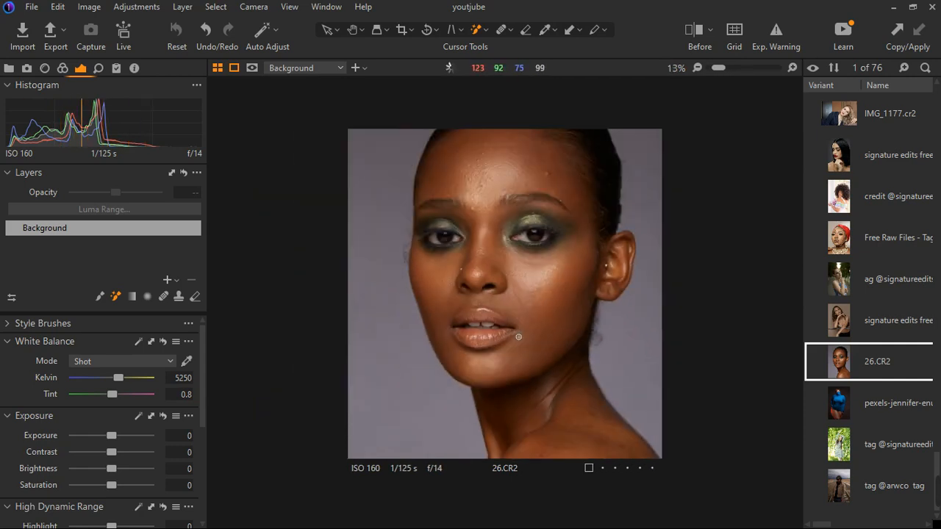
scroll(555, 424, up, 2)
scroll(557, 425, up, 1)
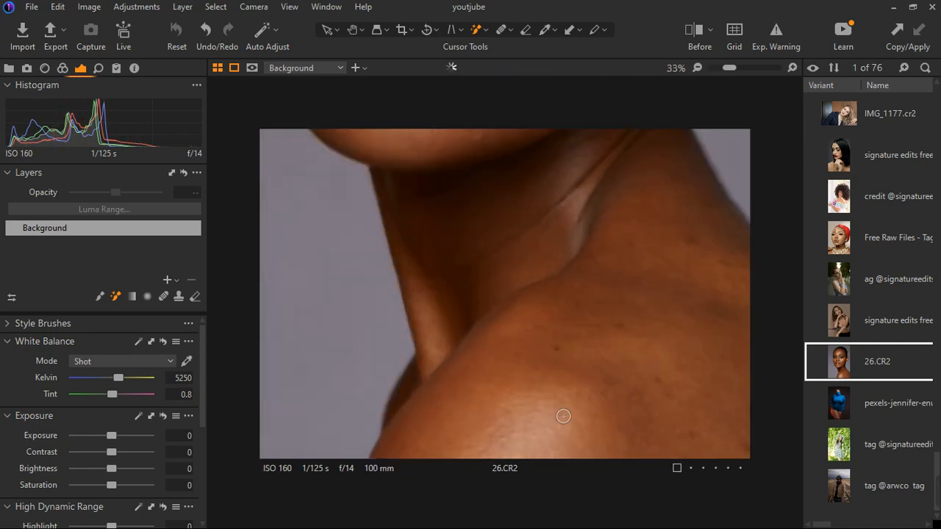
drag(603, 375, 542, 294)
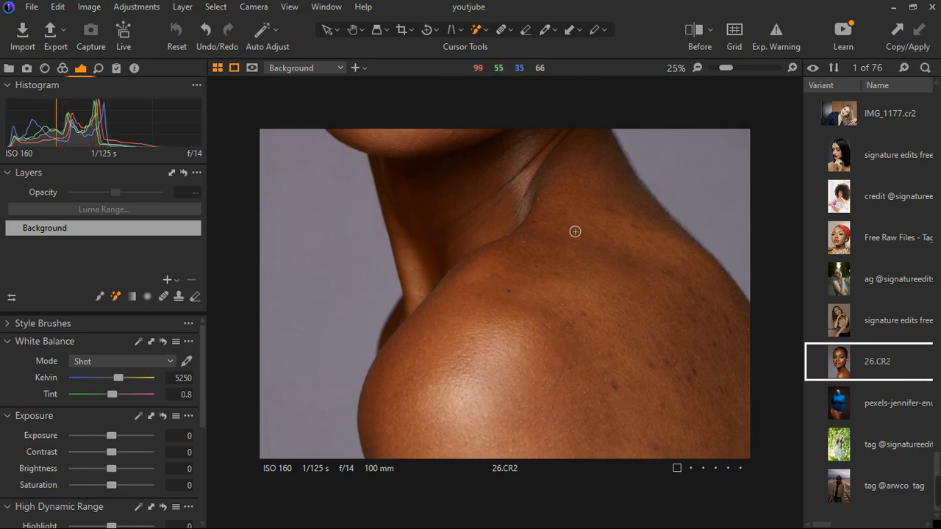
scroll(517, 309, down, 1)
scroll(541, 332, down, 2)
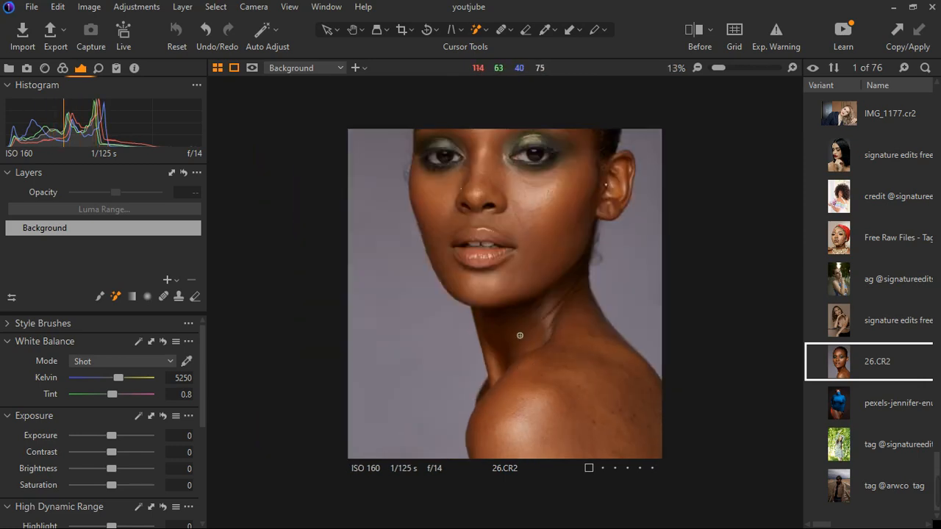
- Add a new empty adjustment layer and mask the model's skin with the Magic Brush, sampling from the shoulder
click(182, 283)
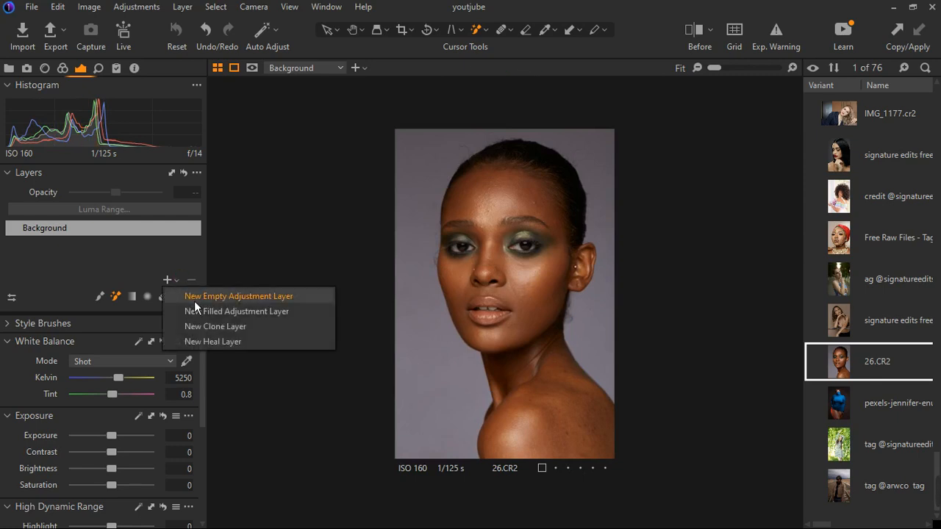
click(197, 303)
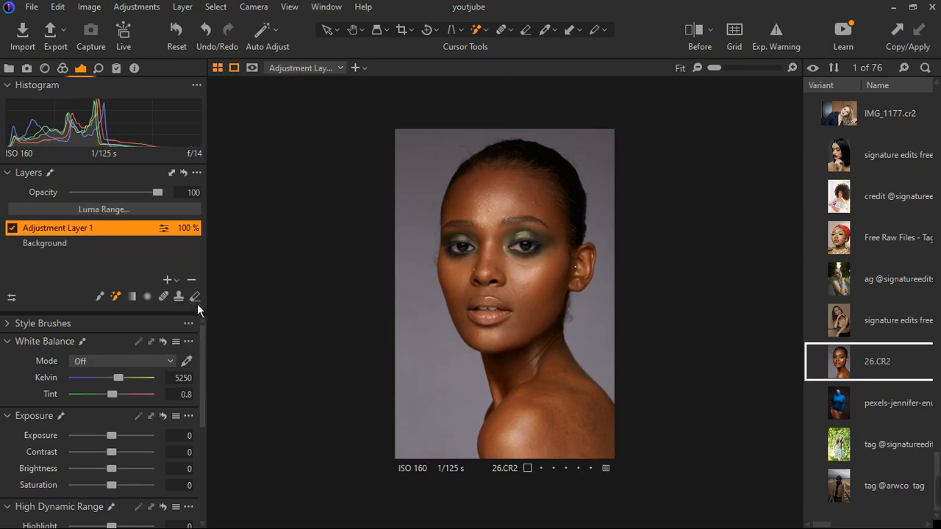
click(119, 303)
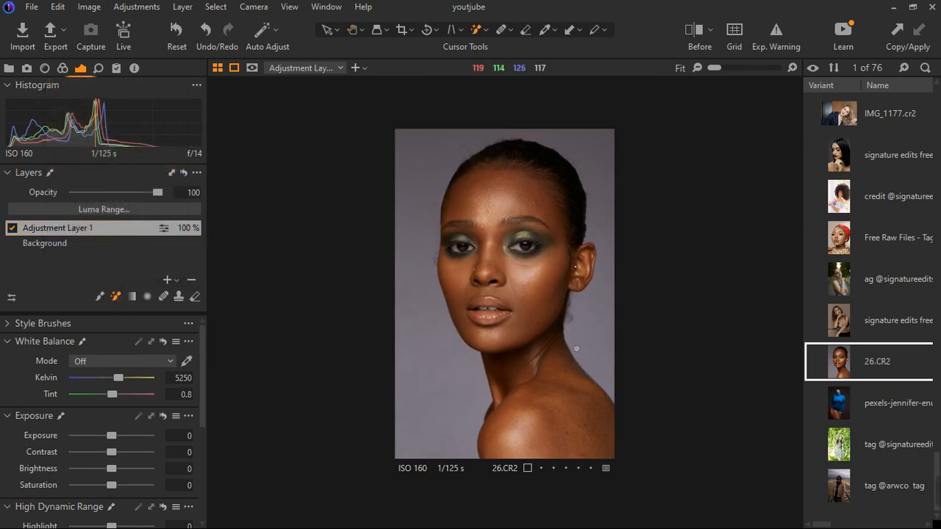
scroll(570, 393, up, 2)
scroll(570, 393, down, 2)
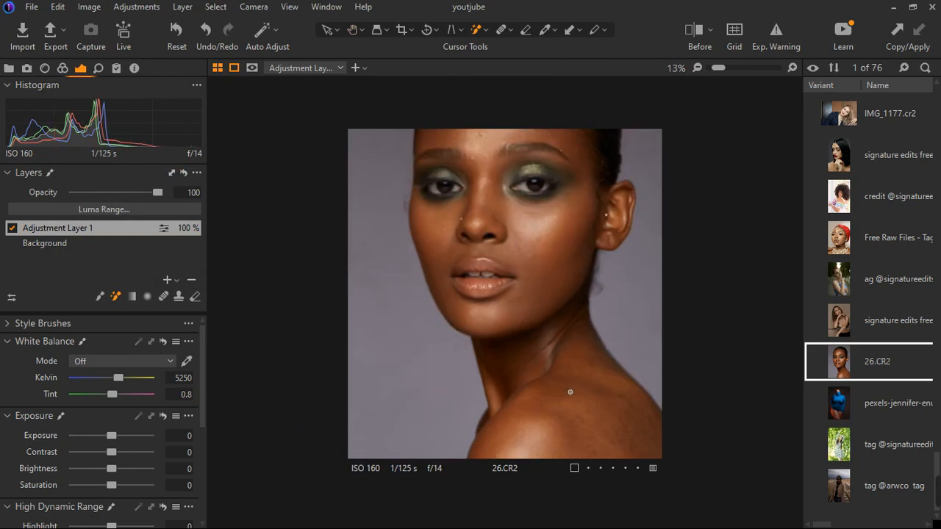
click(554, 435)
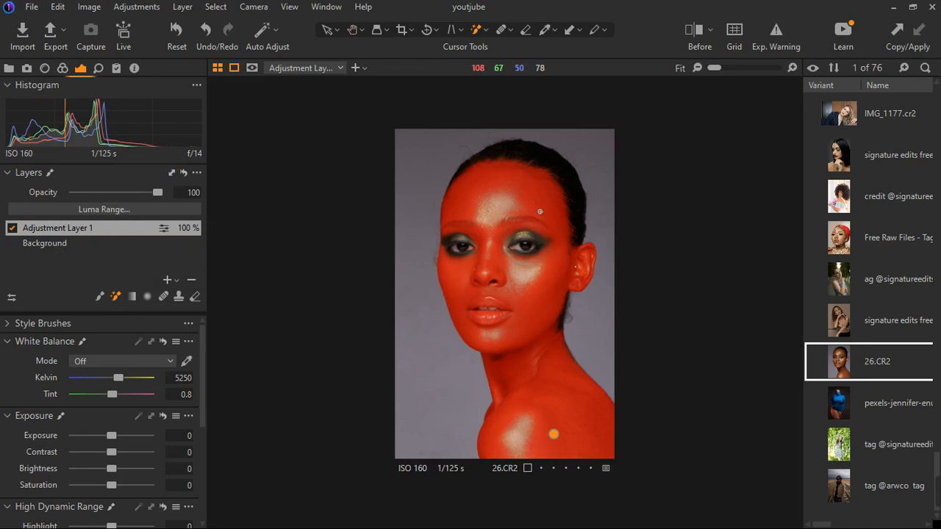
- Check the skin mask's coverage over the face and around the eyes, comparing the image with and without the mask overlay
scroll(540, 212, up, 1)
scroll(538, 216, down, 1)
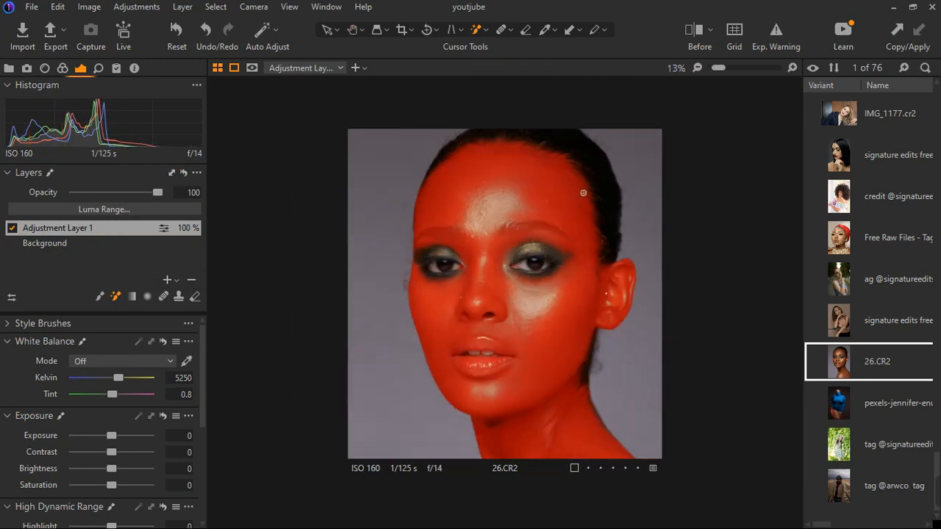
key(m)
key(m)
key(m)
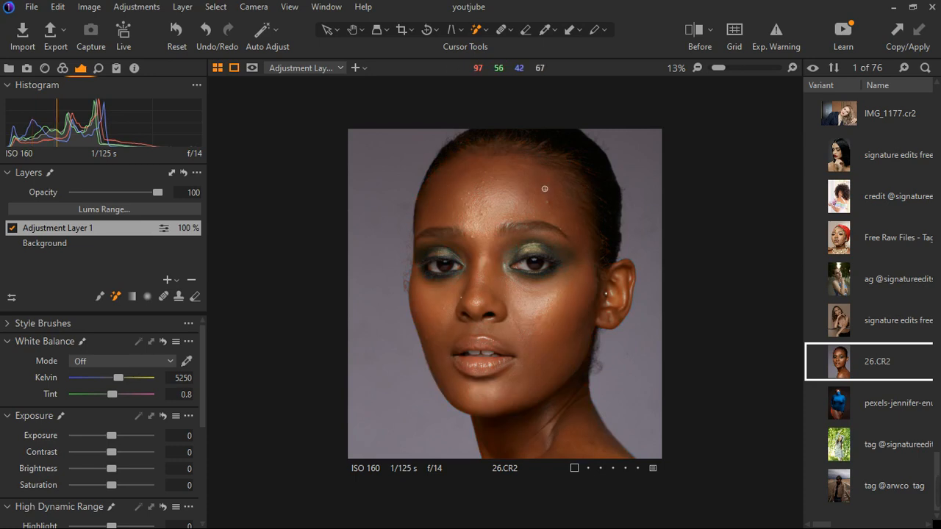
scroll(548, 294, down, 1)
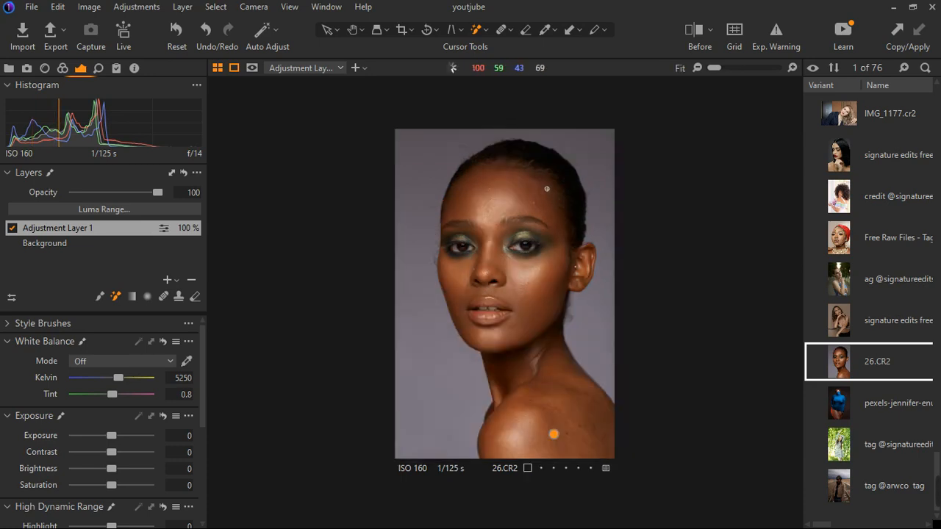
key(m)
scroll(527, 246, up, 2)
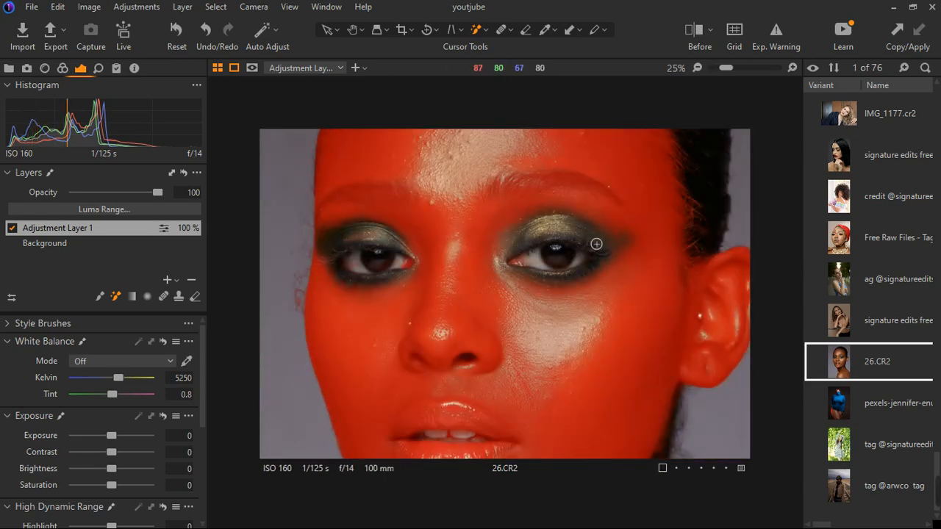
- Erase the upper and lower lips from the skin mask on the adjustment layer
scroll(593, 252, down, 1)
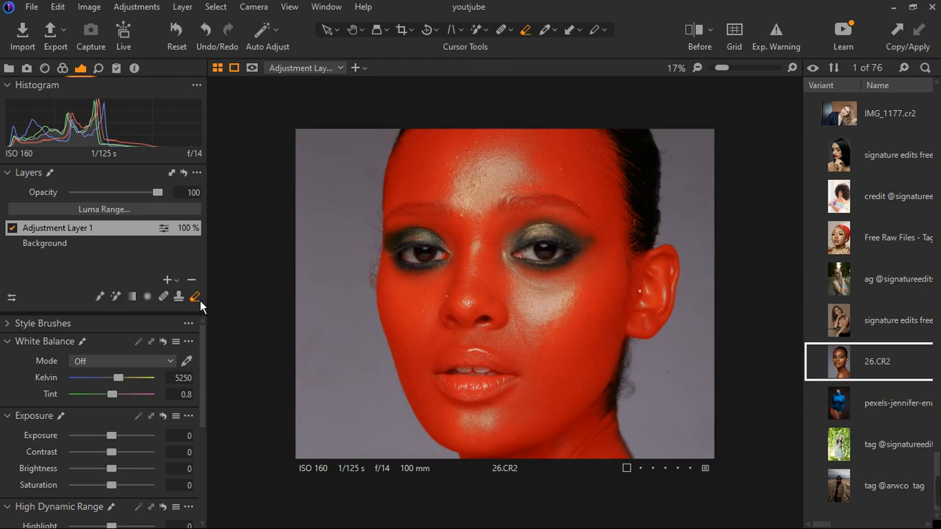
scroll(471, 388, up, 2)
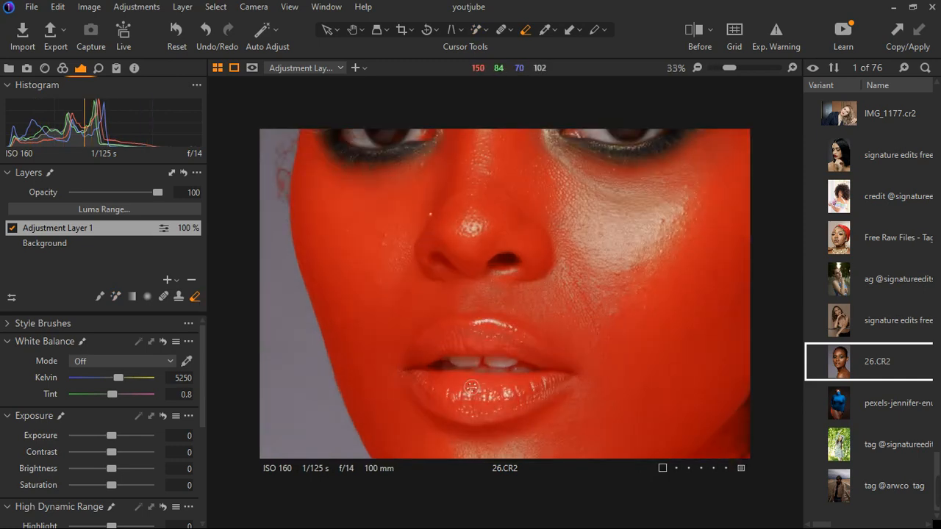
key(m)
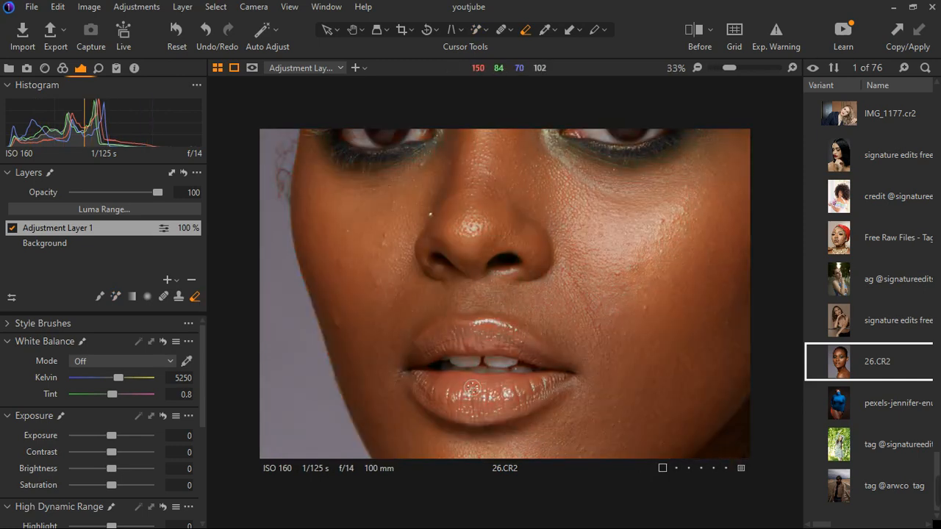
key(m)
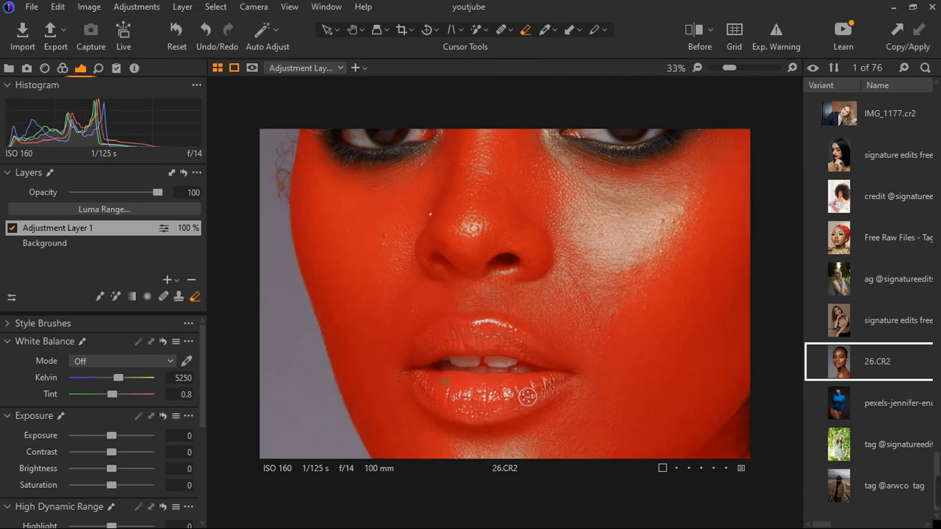
mouse_move(527, 397)
mouse_down()
mouse_move(481, 407)
mouse_move(431, 397)
mouse_move(476, 418)
mouse_move(562, 385)
mouse_move(520, 345)
mouse_move(470, 338)
mouse_move(413, 365)
mouse_move(481, 353)
mouse_move(530, 368)
mouse_move(495, 362)
mouse_move(462, 377)
mouse_move(514, 382)
mouse_move(494, 377)
mouse_move(510, 368)
mouse_move(548, 383)
mouse_move(458, 388)
mouse_move(421, 373)
mouse_move(459, 416)
mouse_move(438, 408)
mouse_move(506, 426)
mouse_move(553, 398)
mouse_move(504, 418)
mouse_move(551, 386)
mouse_move(481, 402)
mouse_move(455, 396)
mouse_up()
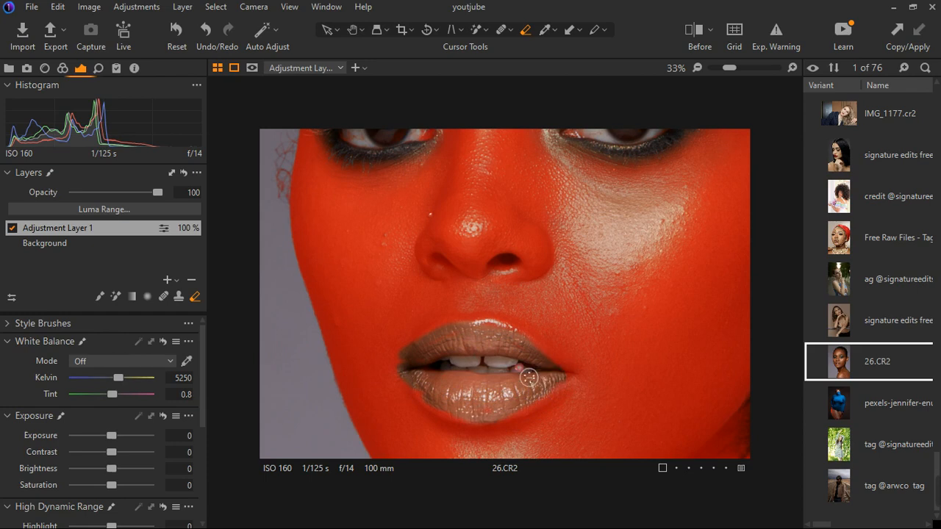
- Erase the mask just beneath the nostrils and hide the mask overlay
scroll(529, 376, down, 4)
scroll(515, 301, up, 6)
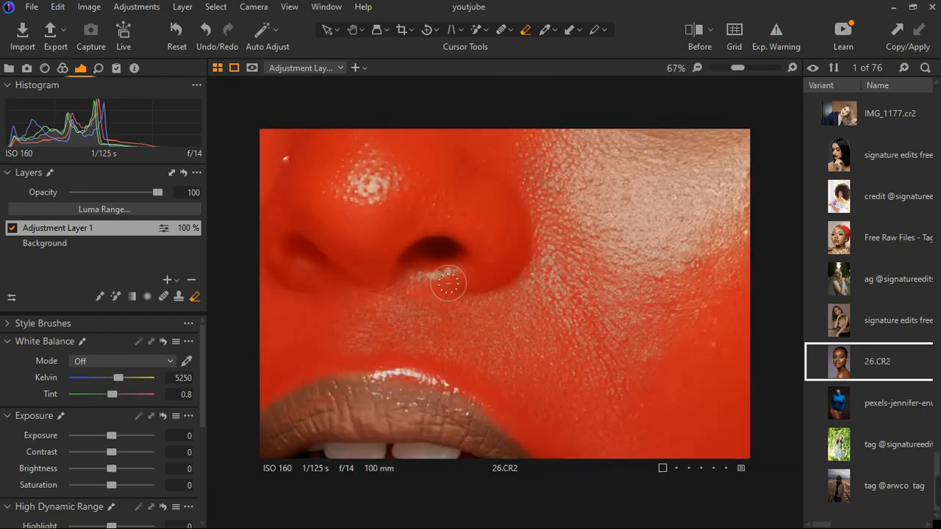
mouse_move(448, 284)
mouse_down()
mouse_move(472, 275)
mouse_move(445, 275)
mouse_move(414, 295)
mouse_move(321, 282)
mouse_up()
scroll(468, 297, down, 6)
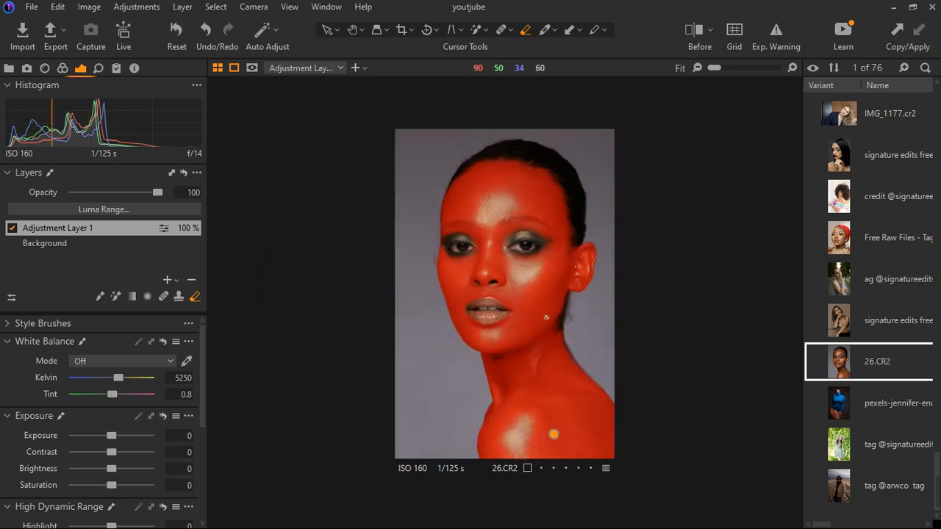
key(m)
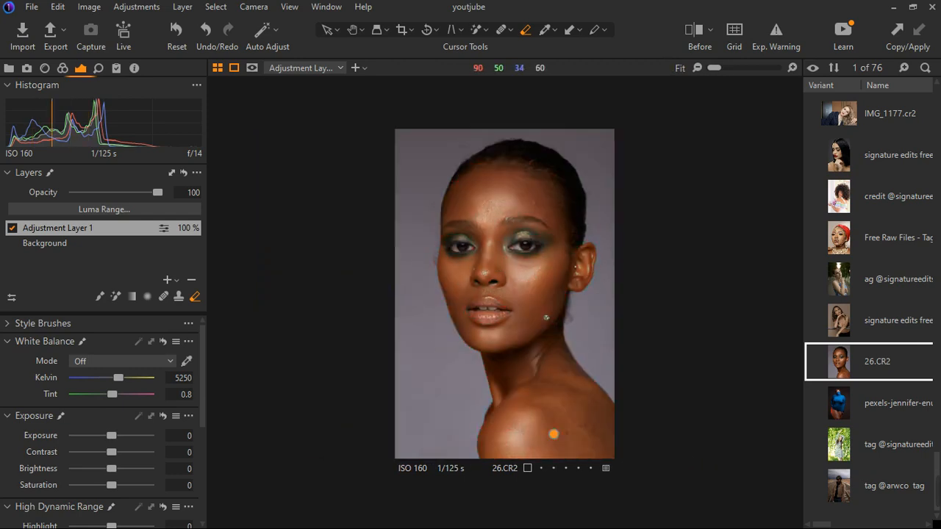
- Bring up the Color Editor's Skin Tone tool for the masked adjustment layer and activate its color picker
click(64, 69)
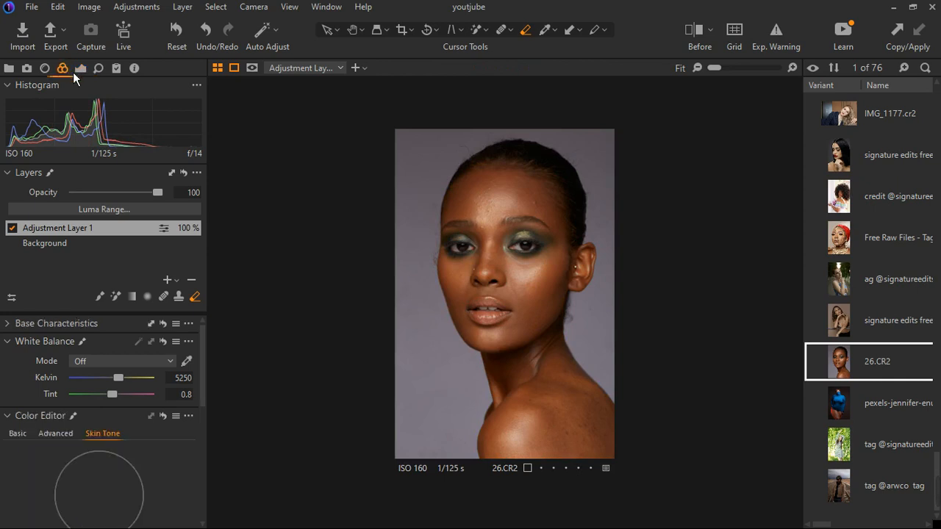
click(8, 342)
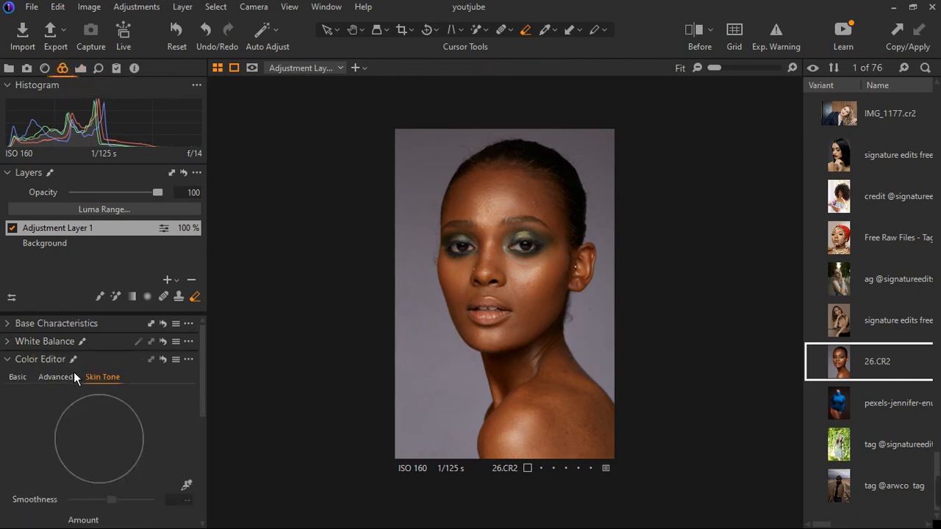
scroll(72, 372, down, 1)
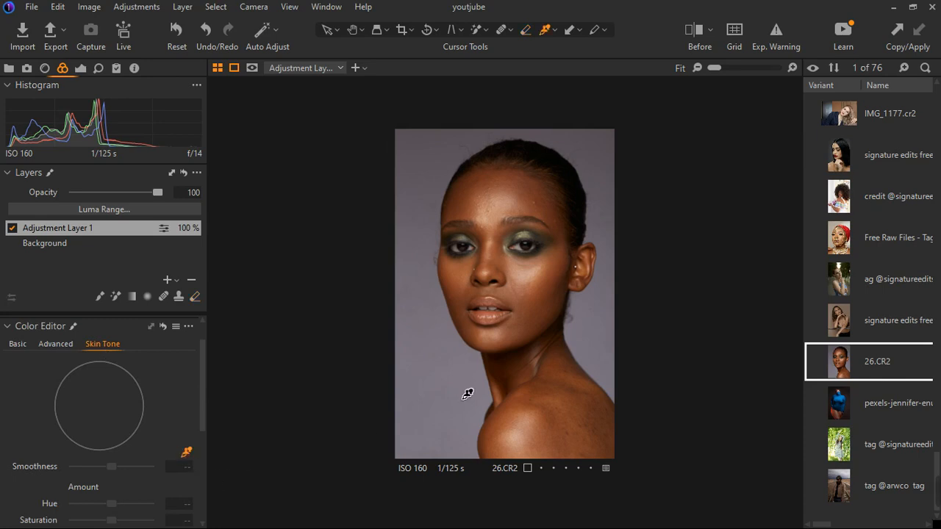
- Sample the inner ear's skin color as the Skin Tone reference, comparing it with a sample from the cheek
scroll(486, 330, up, 2)
scroll(456, 336, down, 1)
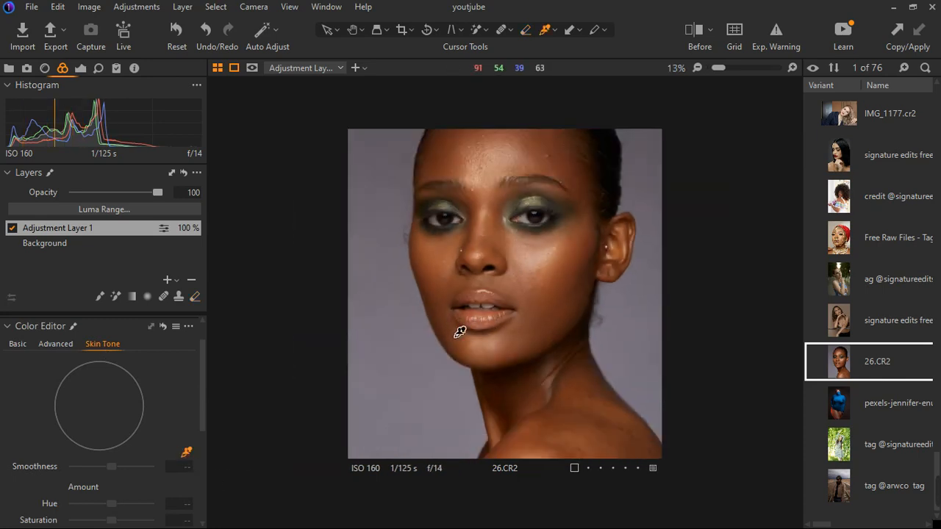
scroll(636, 371, down, 1)
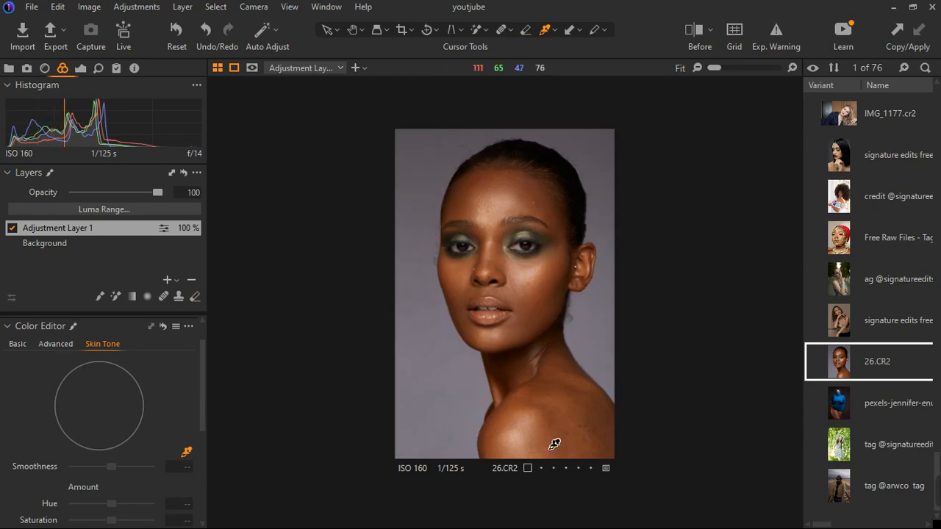
scroll(554, 444, up, 3)
scroll(410, 362, down, 3)
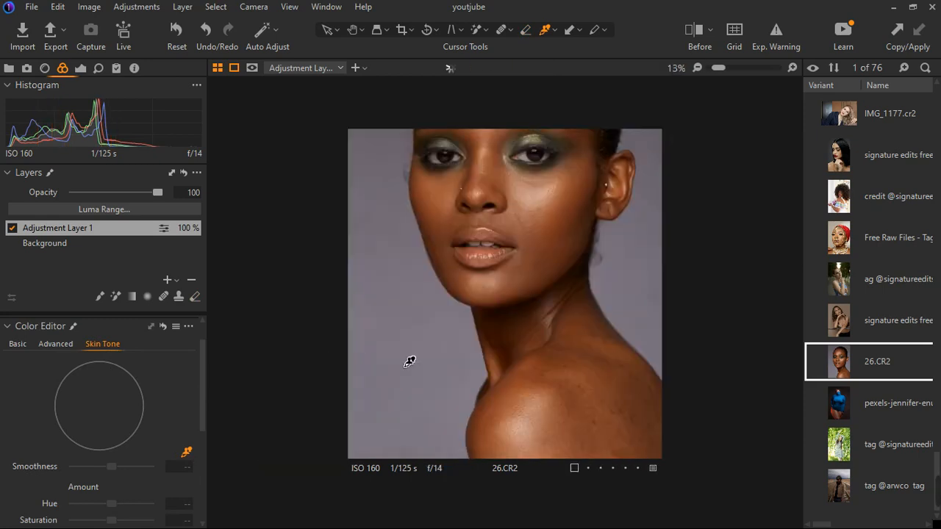
scroll(515, 353, down, 1)
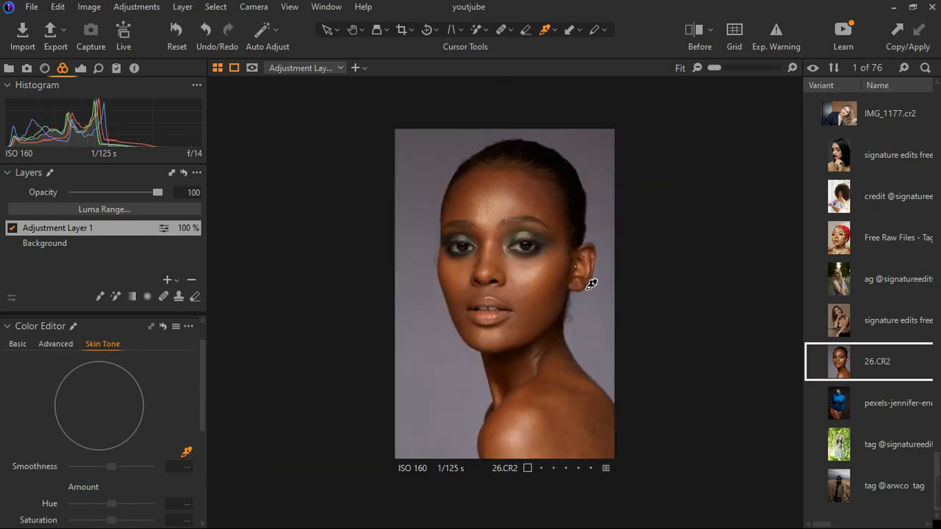
scroll(599, 281, up, 2)
scroll(698, 296, up, 3)
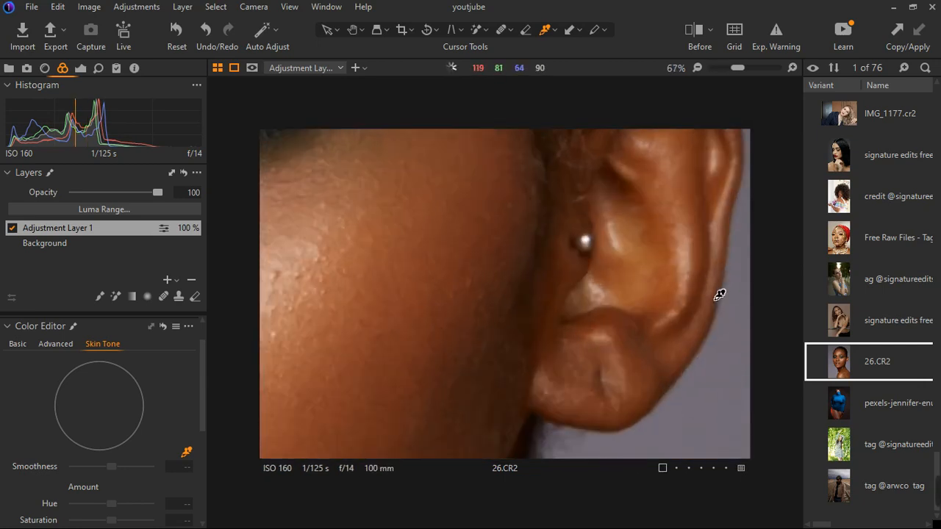
click(648, 259)
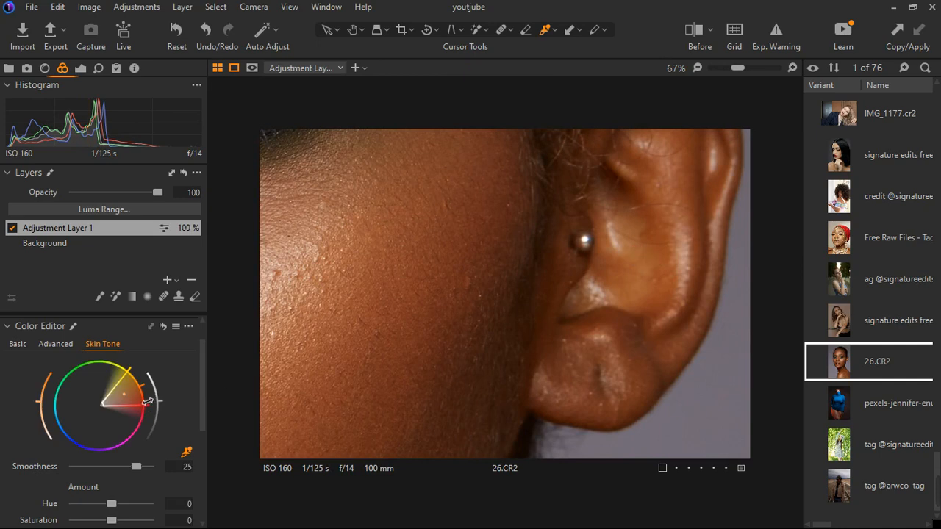
click(434, 321)
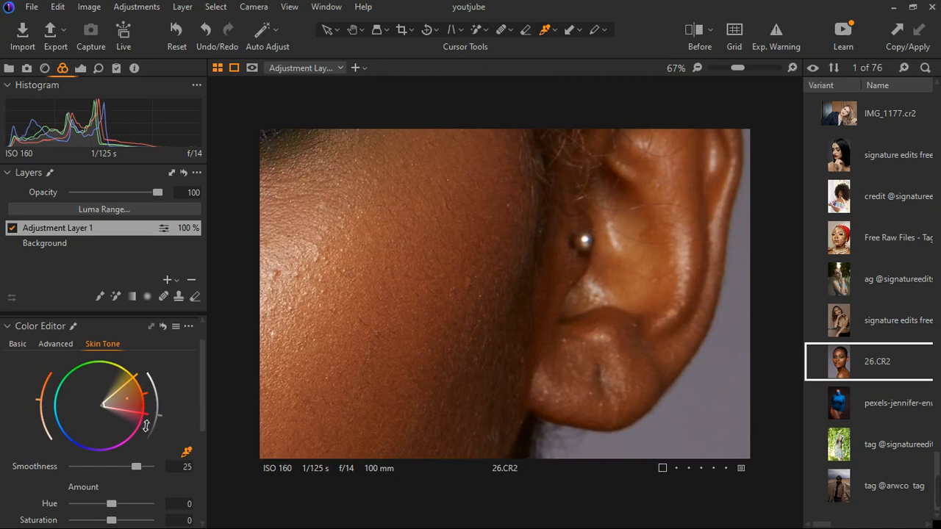
click(647, 263)
- Set the Skin Tone Uniformity Hue to 79 and compare the portrait with the adjustment layer on and off
scroll(576, 306, down, 5)
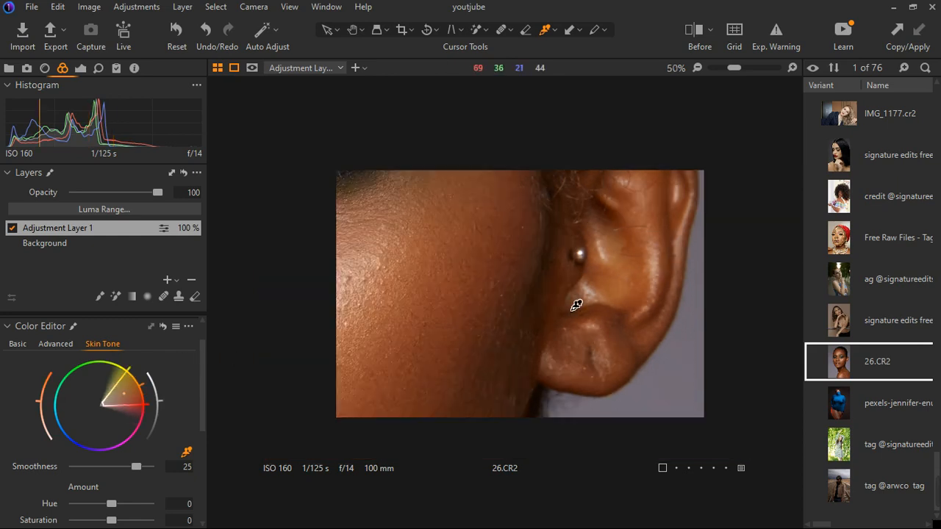
scroll(87, 467, down, 5)
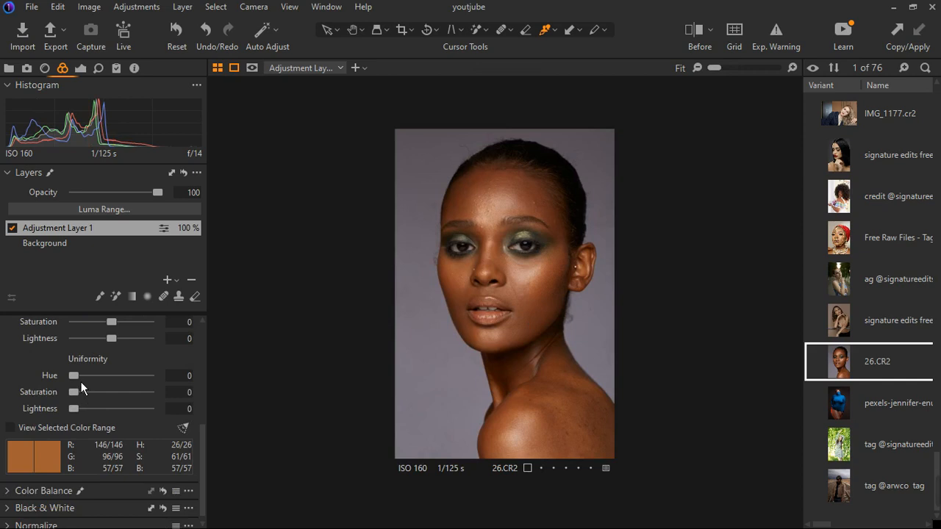
drag(81, 383, 127, 389)
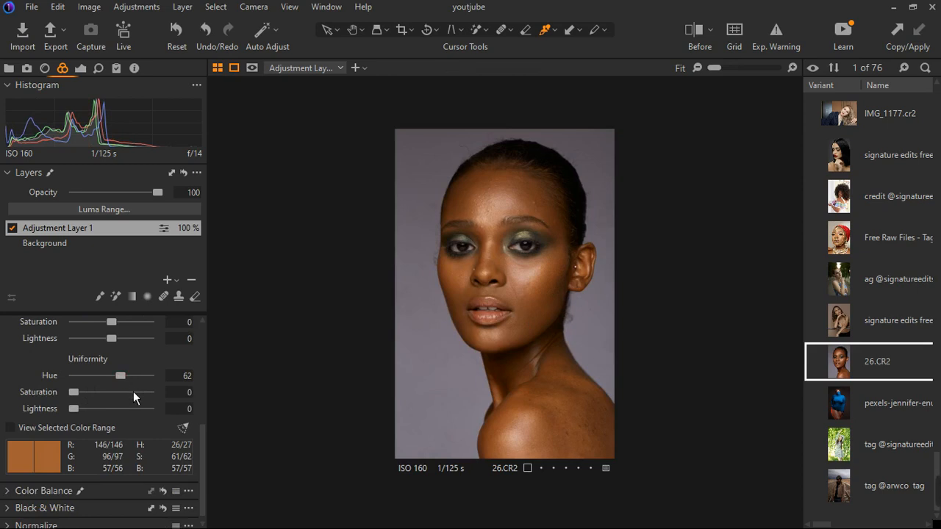
click(12, 228)
click(12, 228)
click(13, 229)
click(12, 229)
- Set the Skin Tone Uniformity Saturation to 53 and the Uniformity Lightness to 17 on the skin layer
scroll(490, 356, up, 2)
scroll(490, 355, down, 1)
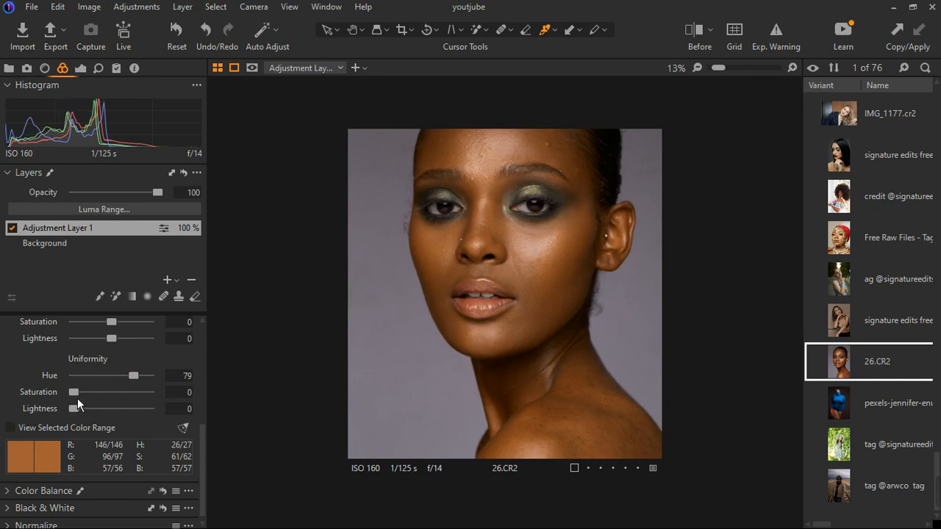
drag(77, 398, 99, 398)
drag(122, 397, 131, 396)
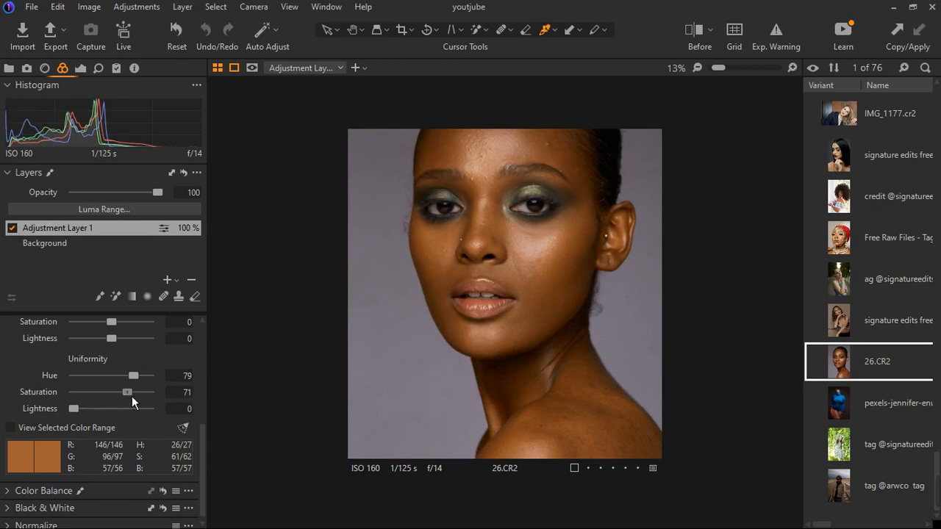
scroll(520, 325, down, 2)
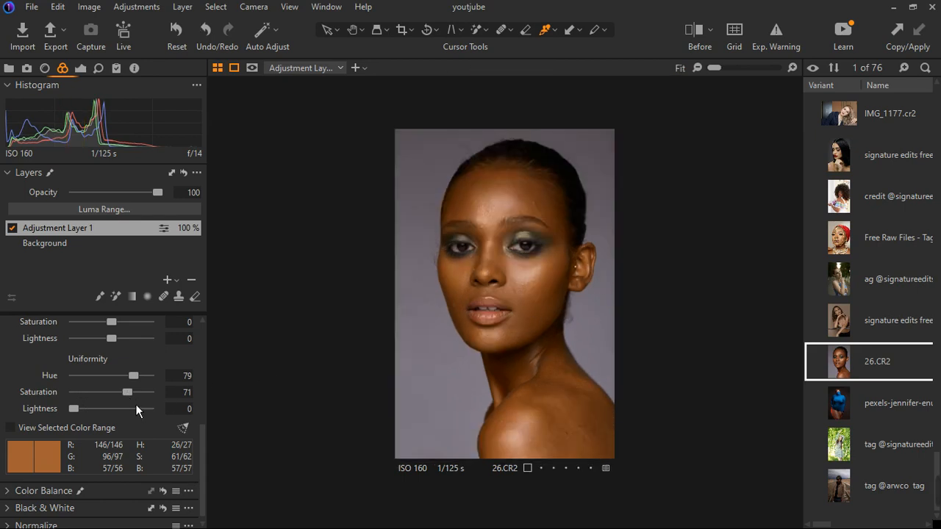
mouse_move(128, 393)
mouse_down()
mouse_move(172, 402)
mouse_move(114, 411)
mouse_move(128, 408)
mouse_move(118, 401)
mouse_up()
drag(80, 416, 93, 412)
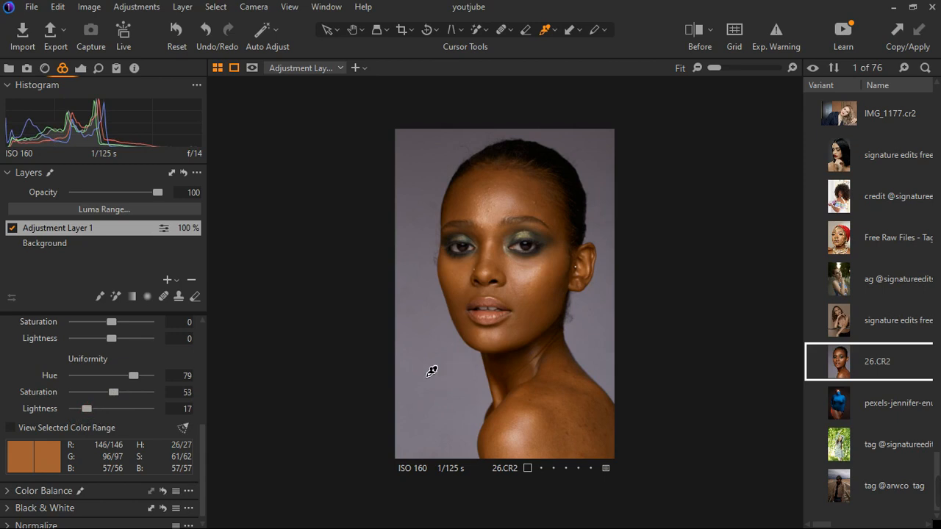
- Set the Skin Tone Amount Hue to -2.7 and compare the portrait with its original in a split before/after view
scroll(86, 374, up, 3)
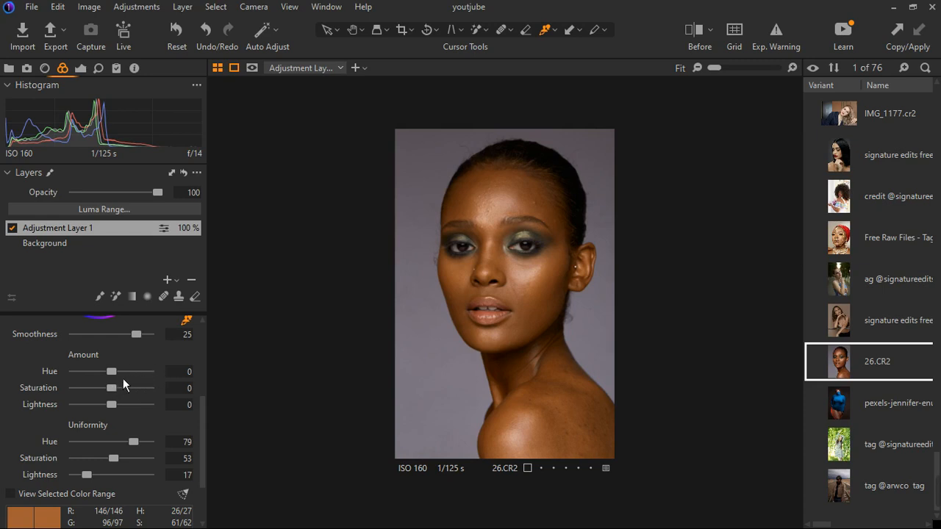
drag(122, 378, 137, 375)
drag(133, 376, 95, 386)
drag(94, 386, 97, 388)
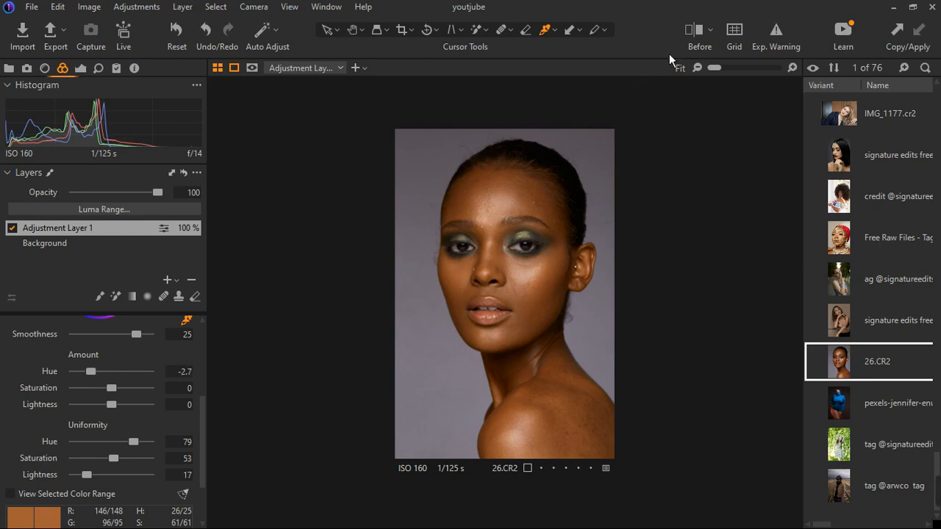
click(695, 34)
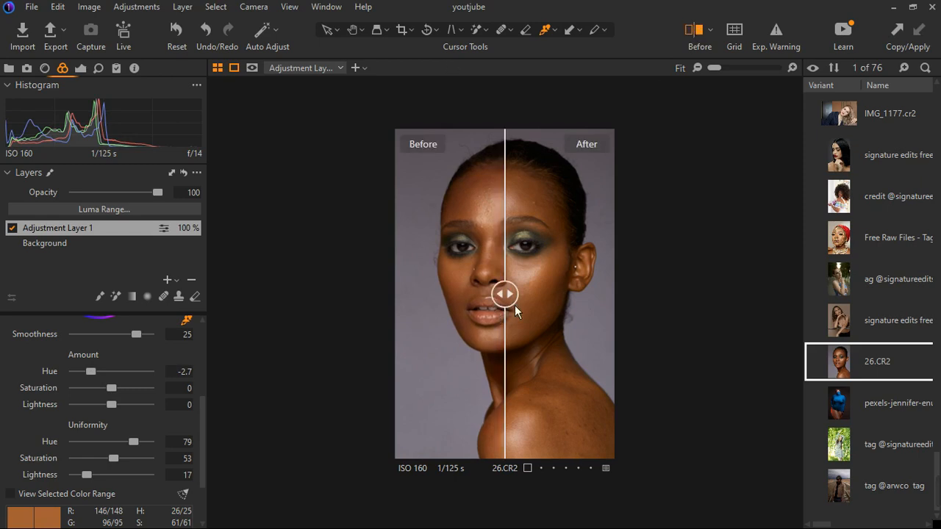
drag(514, 305, 384, 301)
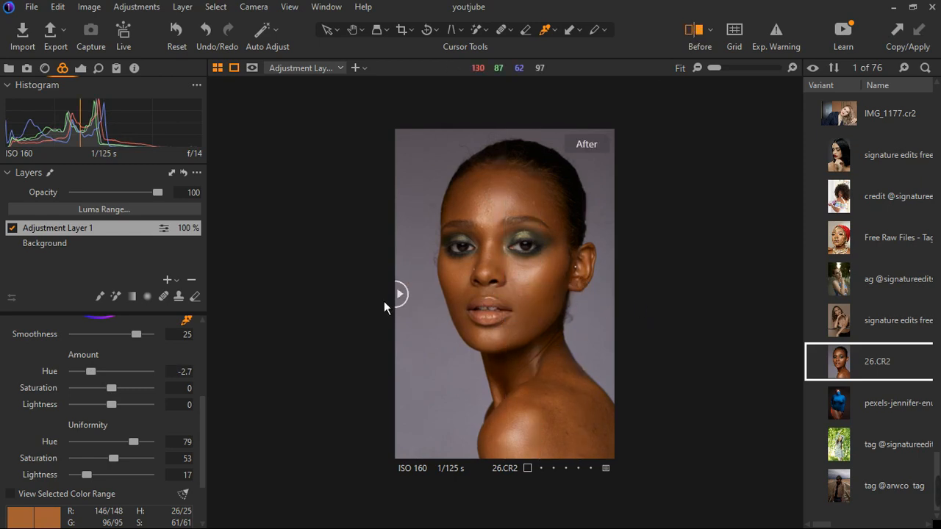
- Try an Amount Hue of 2 and compare it with the original across the before/after split
drag(97, 375, 134, 379)
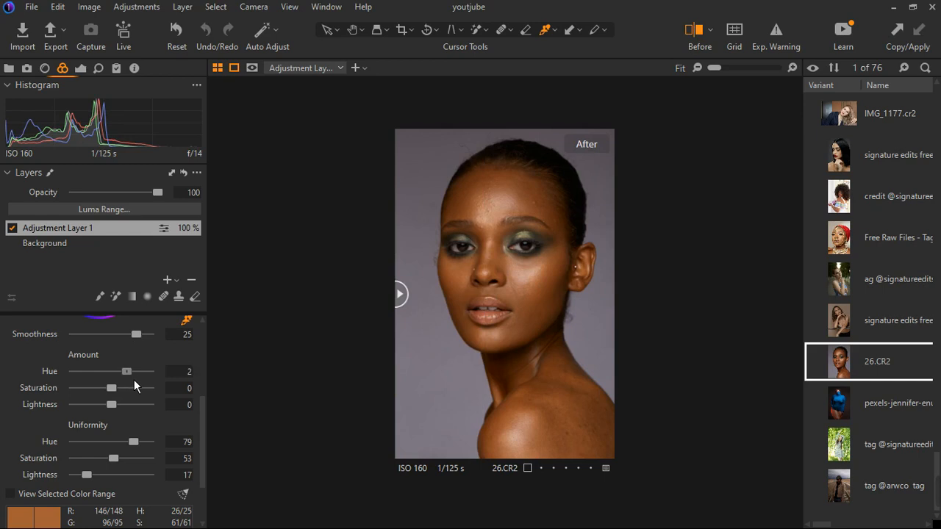
drag(416, 297, 509, 294)
drag(522, 326, 406, 336)
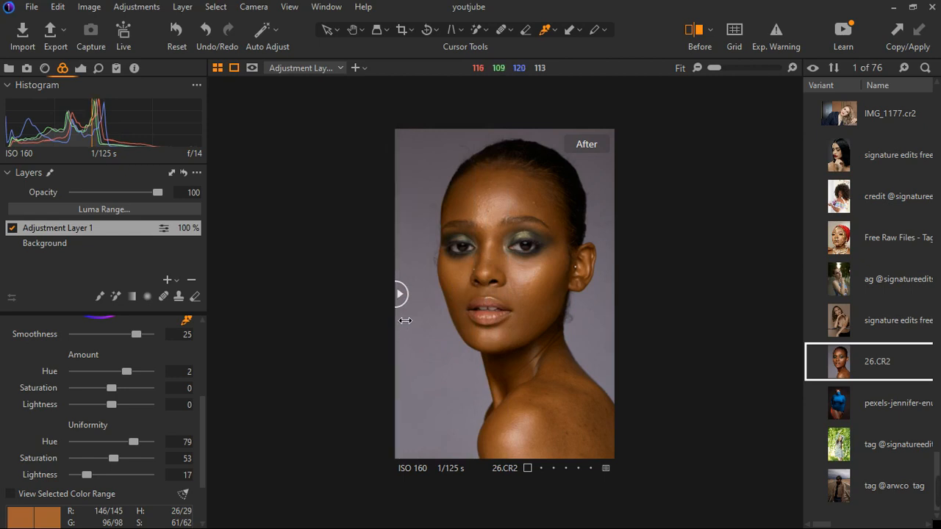
- Set the Amount Hue to -1 after trying 0.2, using the before/after split to compare the skin tone
drag(132, 379, 117, 382)
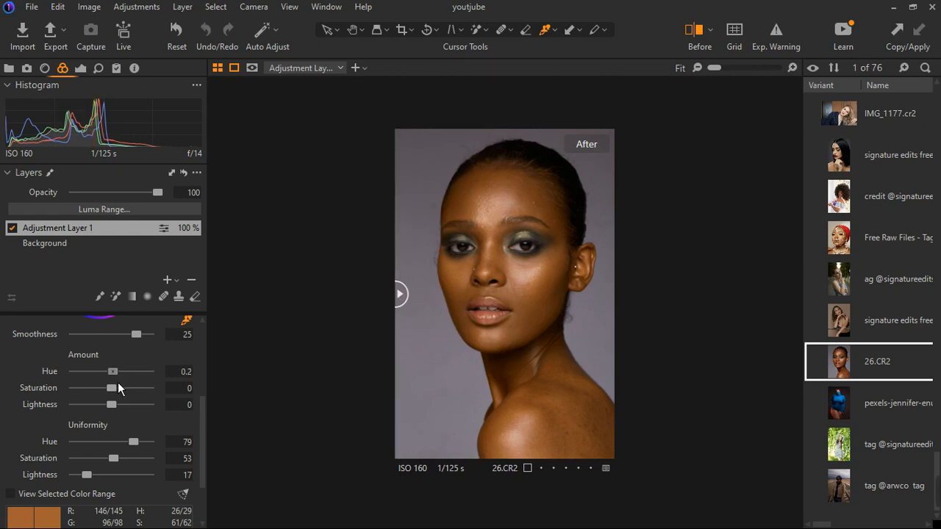
drag(411, 307, 519, 311)
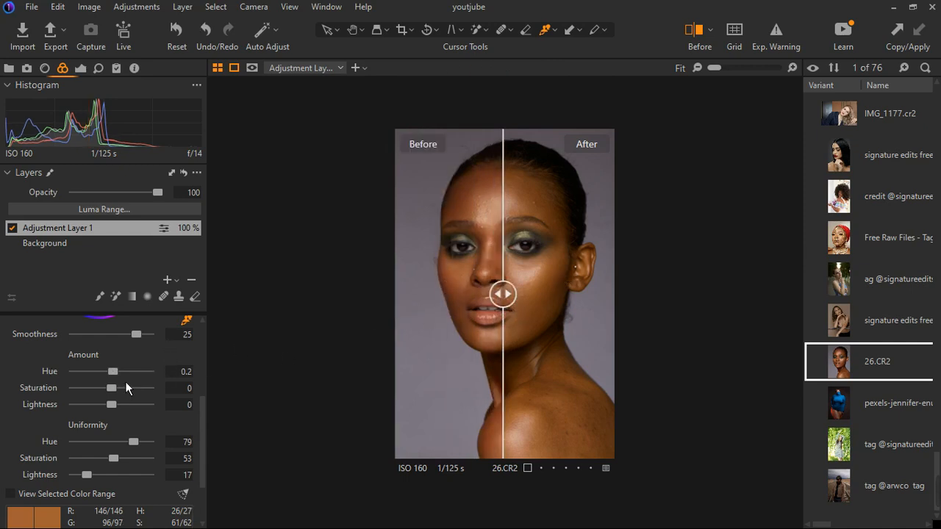
mouse_move(124, 381)
mouse_down()
mouse_move(106, 382)
mouse_move(113, 382)
mouse_up()
drag(503, 294, 376, 334)
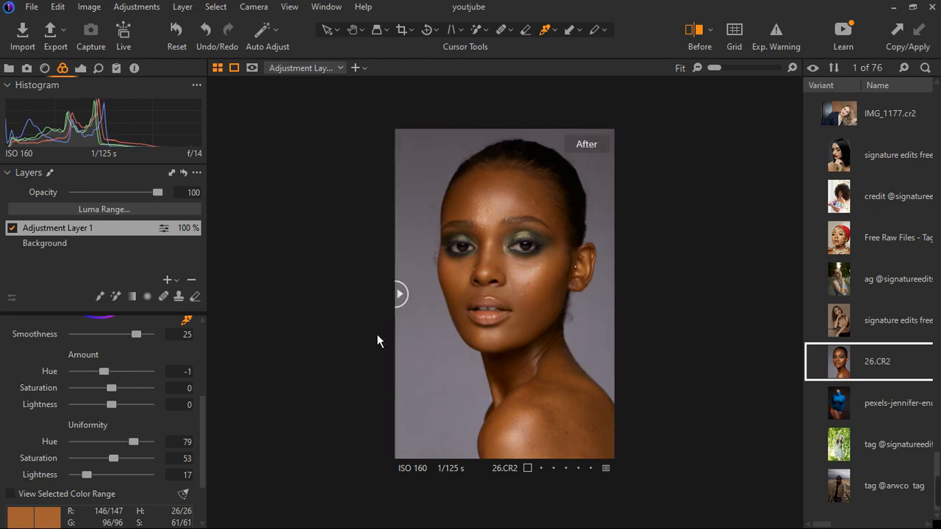
- Add a second adjustment layer above the masked skin layer
click(170, 281)
click(204, 300)
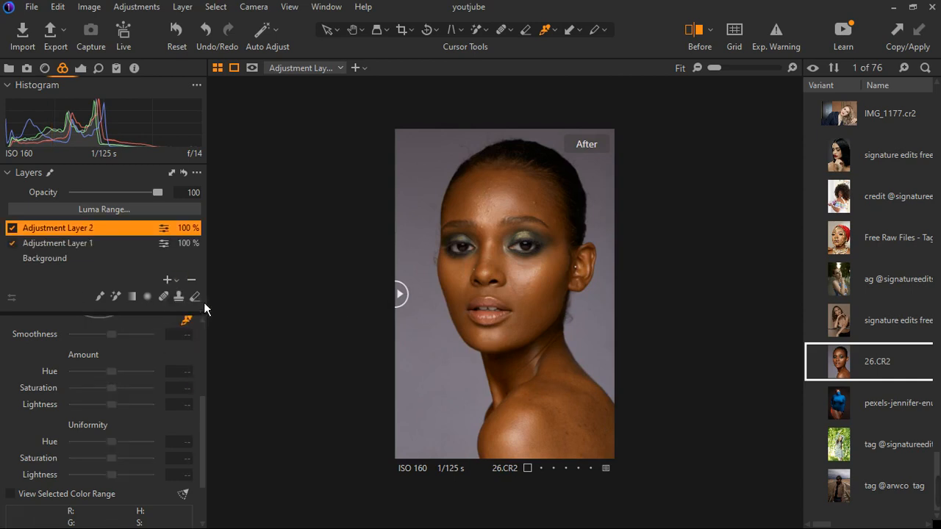
- Readjust the Amount Hue and the Uniformity Saturation of the first adjustment layer
click(66, 247)
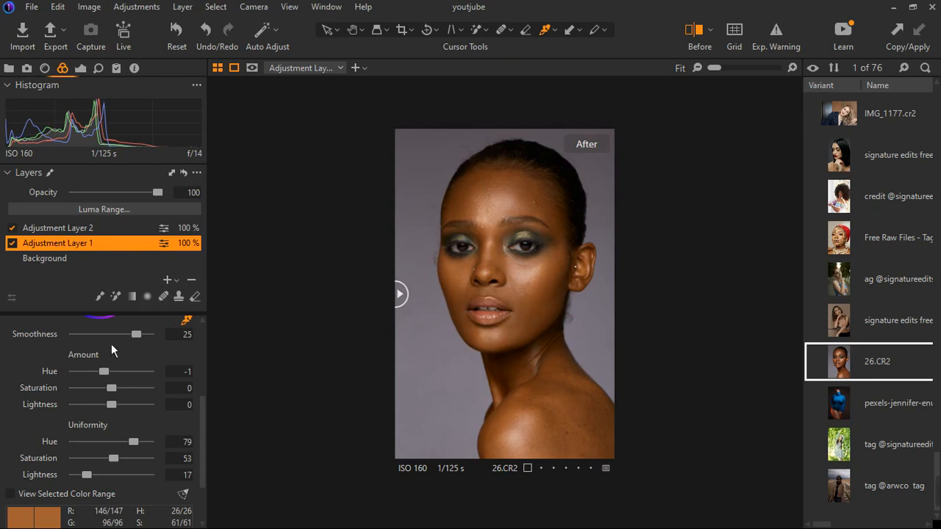
drag(111, 379, 140, 379)
drag(141, 378, 116, 384)
drag(116, 389, 125, 384)
drag(118, 465, 123, 468)
- Mask the darker skin on the neck and face edges on the second adjustment layer with the Magic Brush, sampling from the neck
click(82, 233)
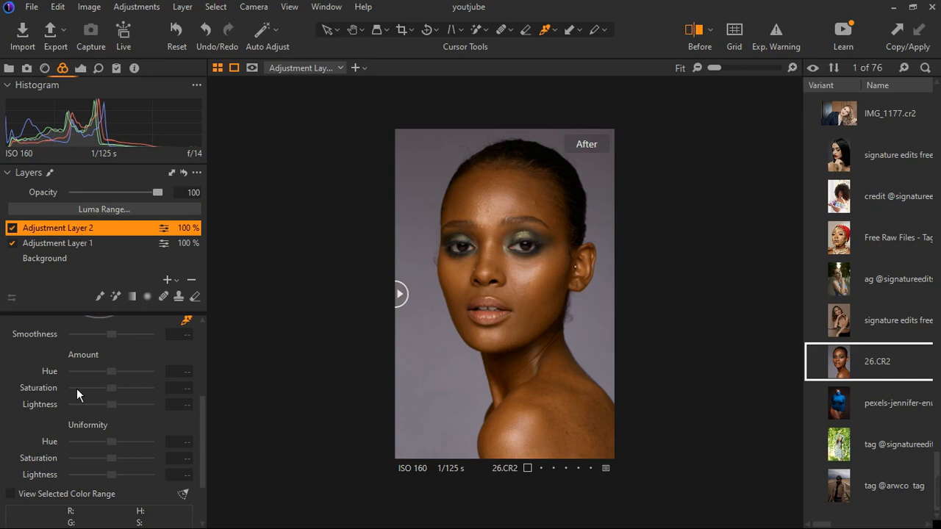
click(118, 299)
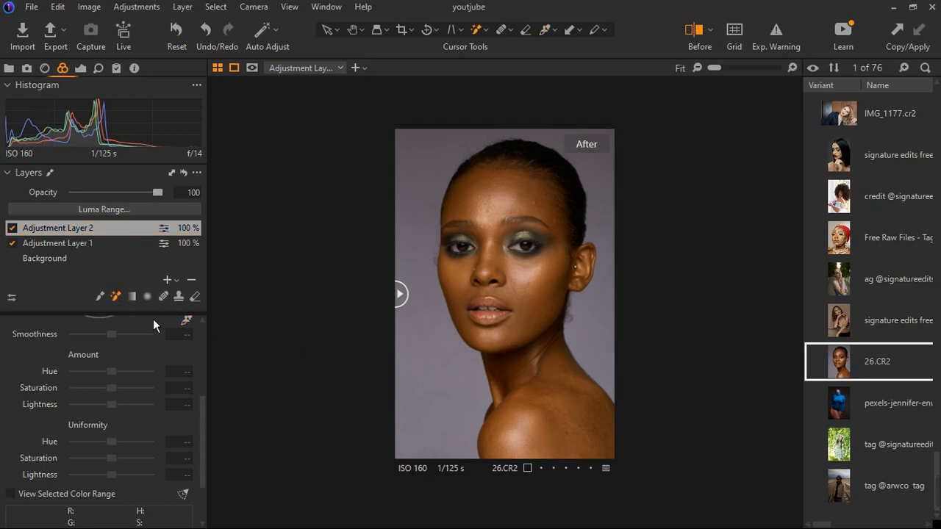
scroll(550, 429, up, 1)
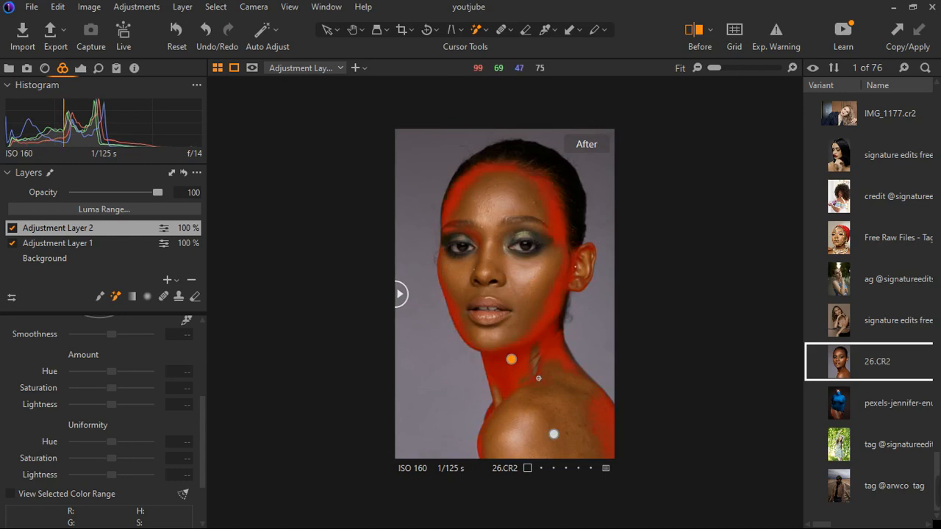
- Sample the skin color along the lower jaw as the Skin Tone reference for the second adjustment layer
scroll(549, 294, up, 2)
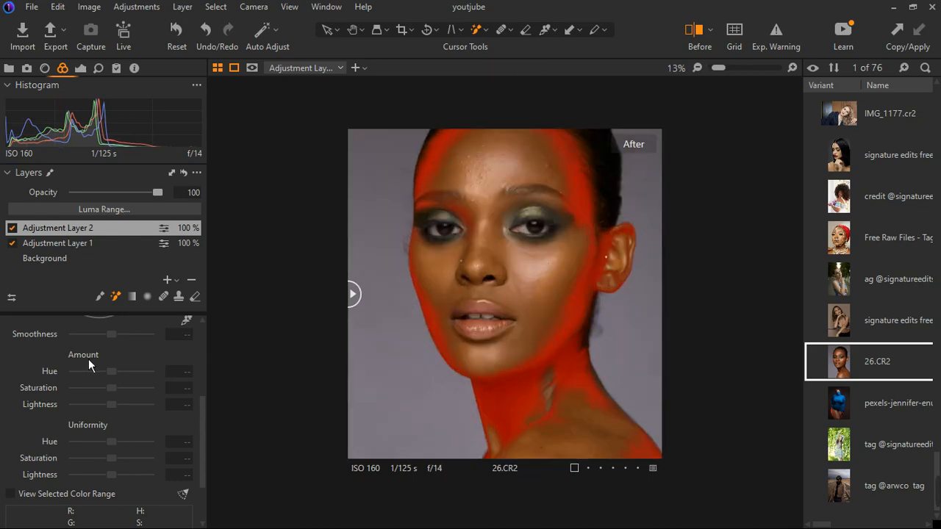
scroll(88, 358, up, 3)
click(186, 451)
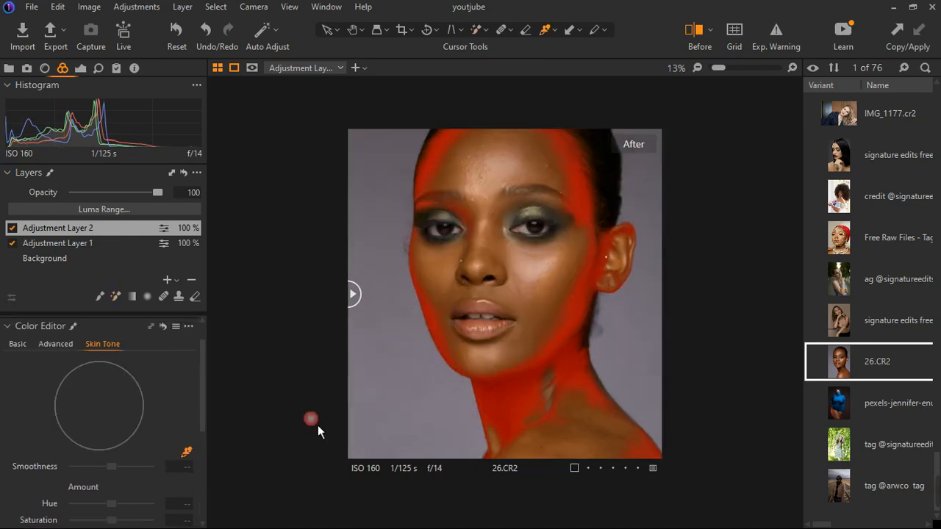
click(526, 356)
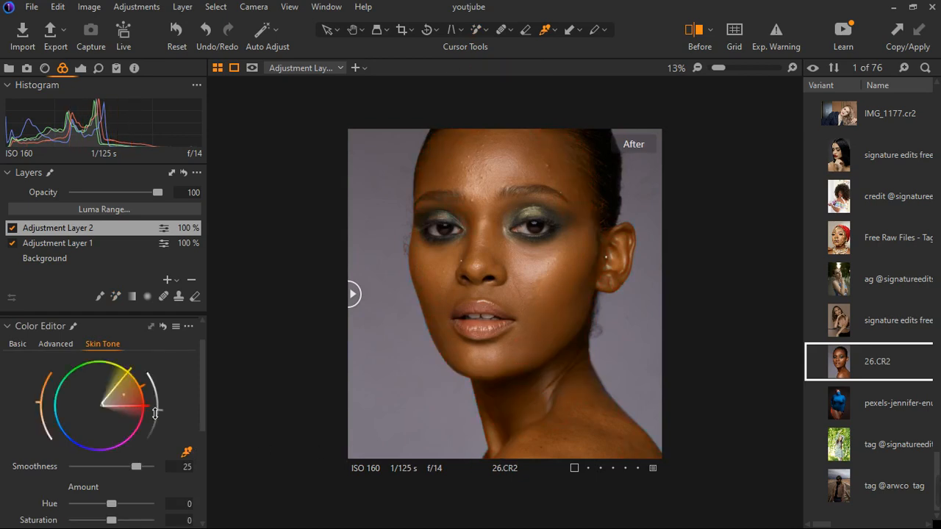
scroll(189, 395, down, 1)
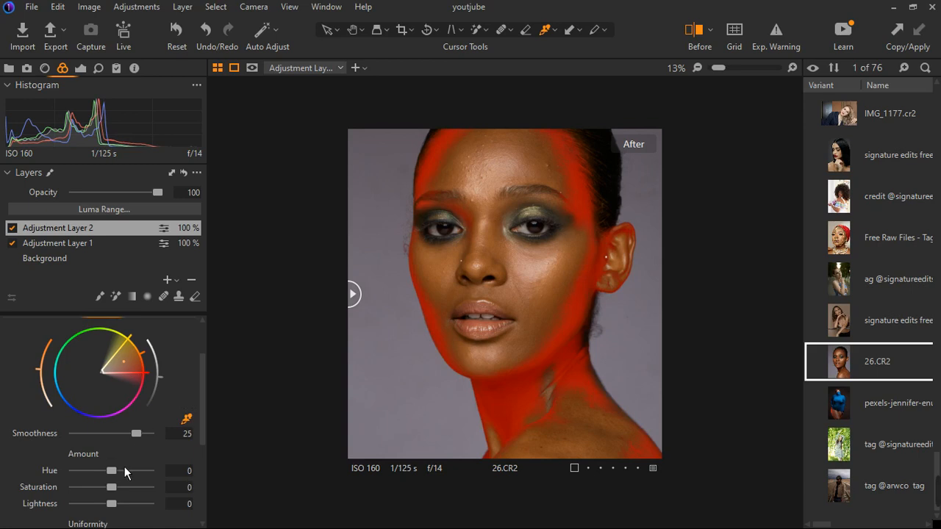
- Set the second adjustment layer's Skin Tone Uniformity Hue to 79 and Amount Saturation to -8.2
scroll(124, 470, down, 2)
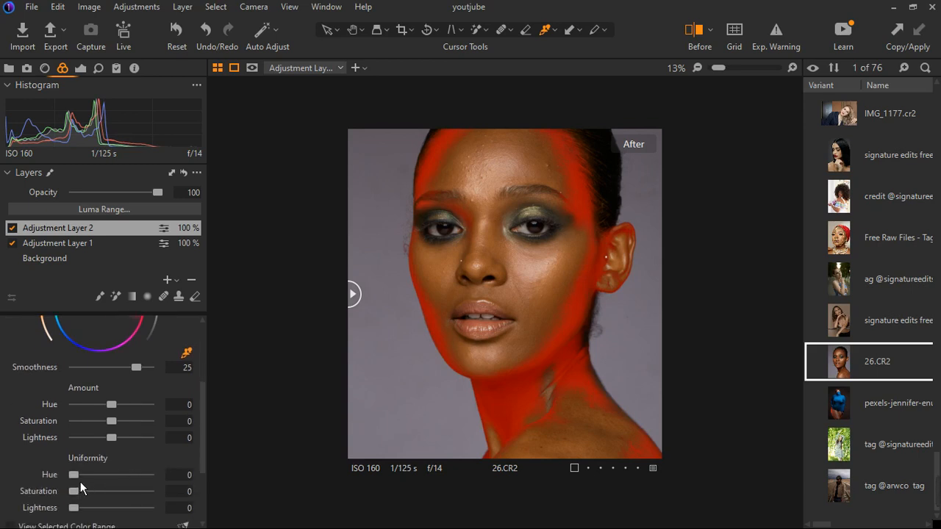
drag(80, 481, 140, 486)
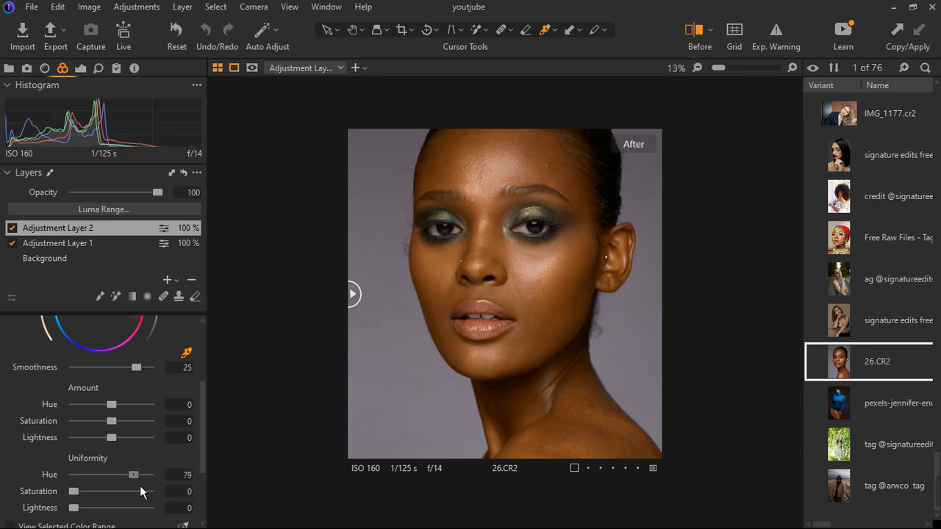
mouse_move(115, 429)
mouse_down()
mouse_move(80, 439)
mouse_move(122, 431)
mouse_up()
double_click(115, 421)
drag(112, 431, 105, 429)
scroll(384, 420, down, 2)
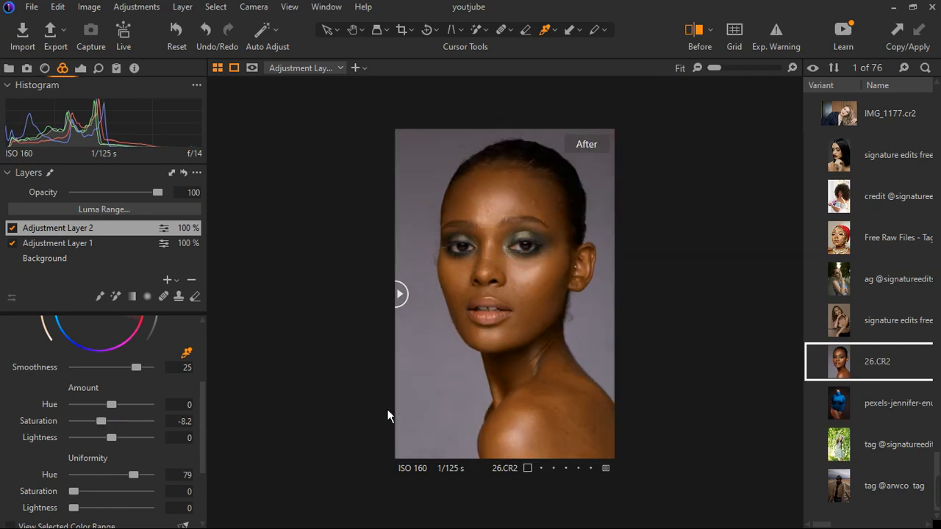
- Refine the second adjustment layer's Skin Tone settings to Amount Saturation -6, Uniformity Saturation 36 and Amount Hue -1.3
click(12, 229)
click(12, 229)
drag(110, 430, 113, 428)
drag(77, 493, 110, 500)
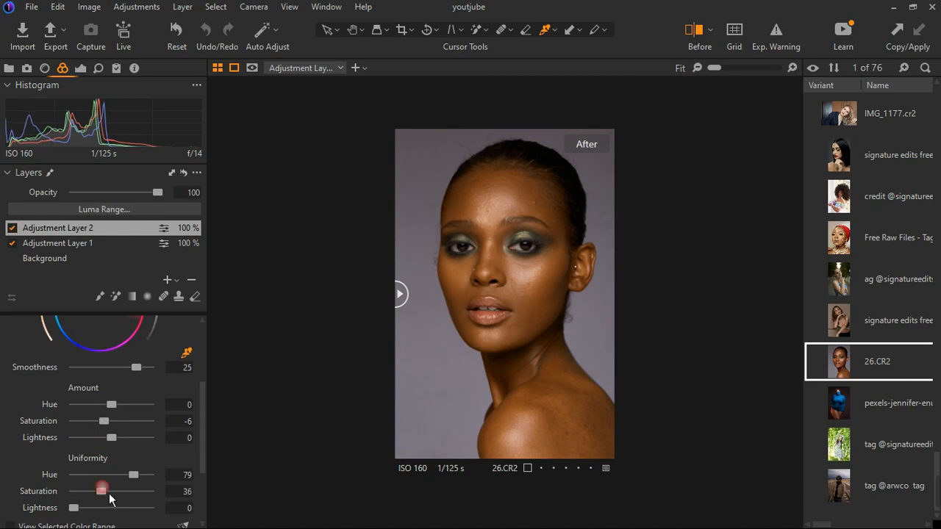
drag(117, 408, 108, 410)
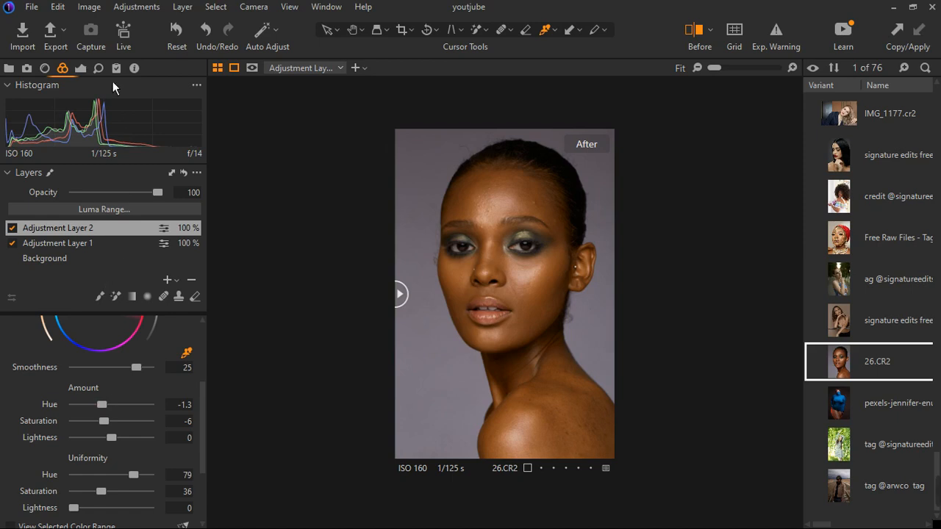
- Lift the dark skin areas on the second adjustment layer with High Dynamic Range Shadow 7 and Black 35
click(82, 71)
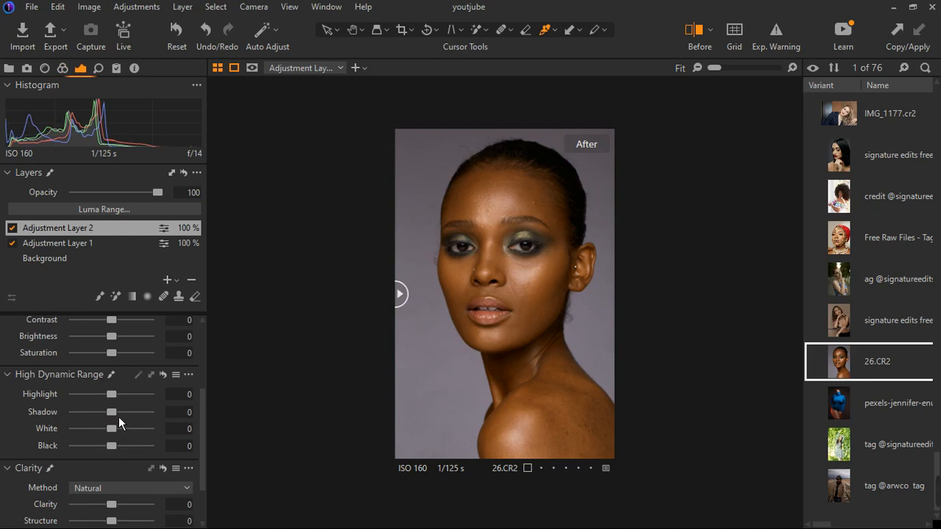
drag(119, 416, 121, 414)
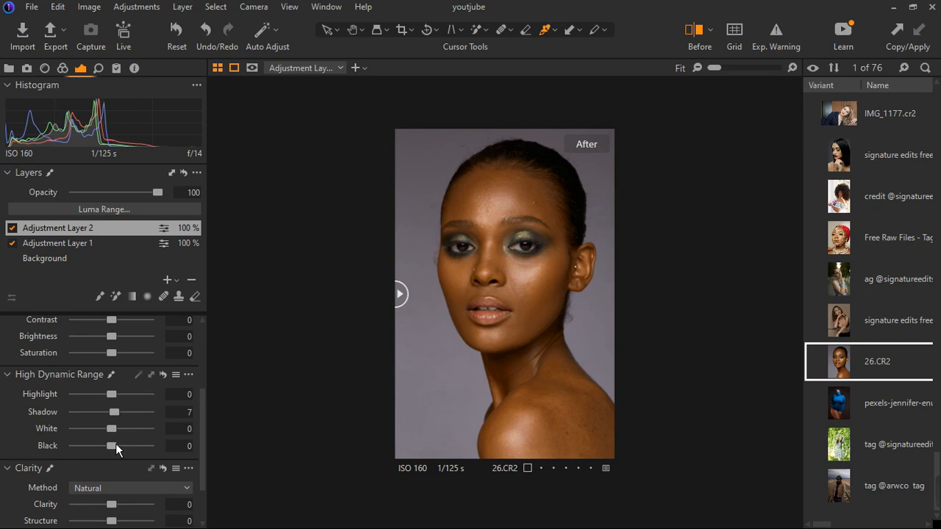
drag(115, 453, 125, 453)
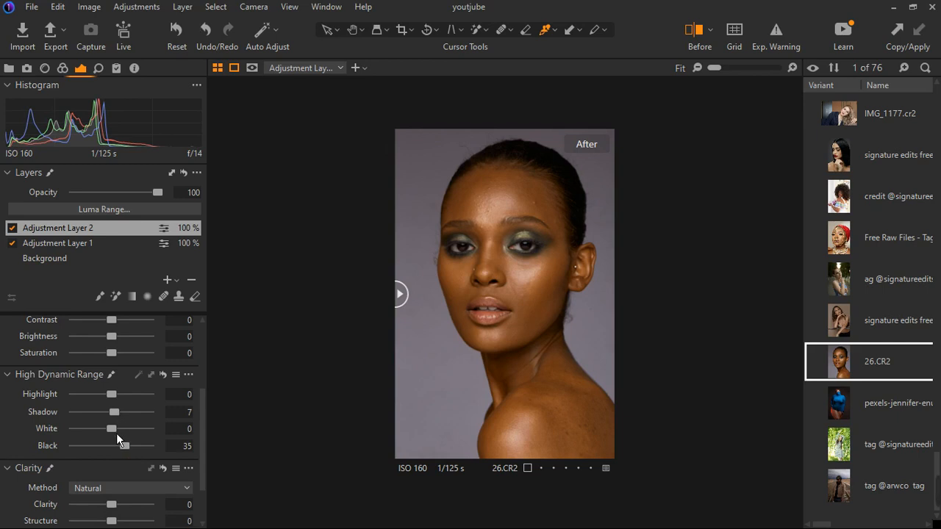
scroll(116, 441, down, 1)
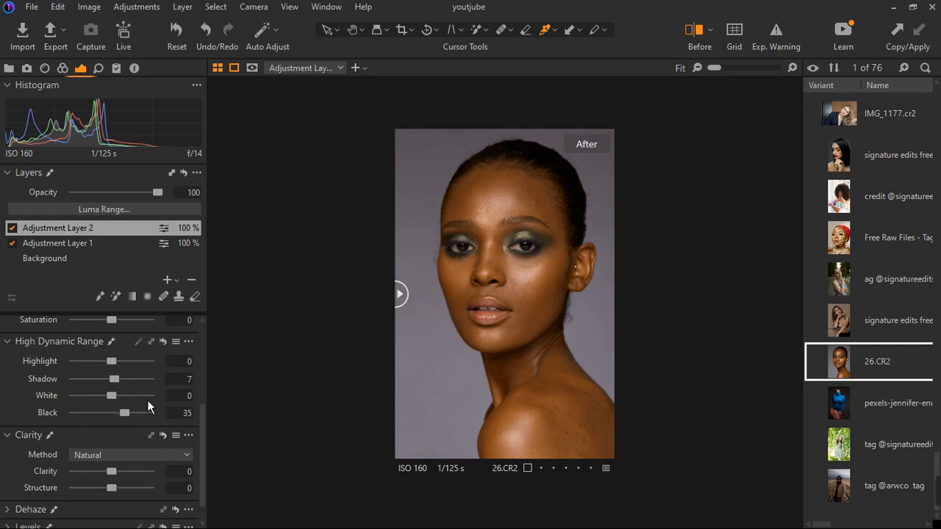
click(11, 343)
scroll(97, 396, up, 3)
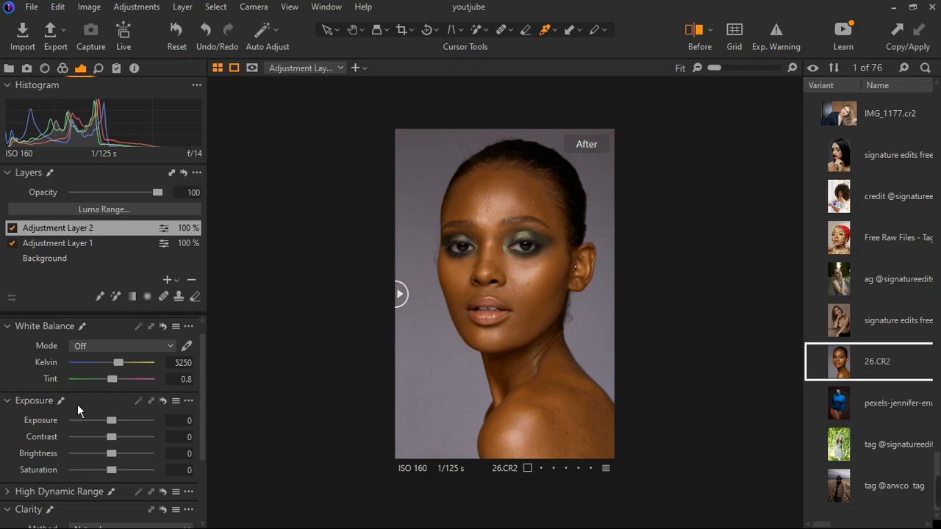
- Add a new filled adjustment layer and set its High Dynamic Range Highlight to 24 and White to 22
click(183, 286)
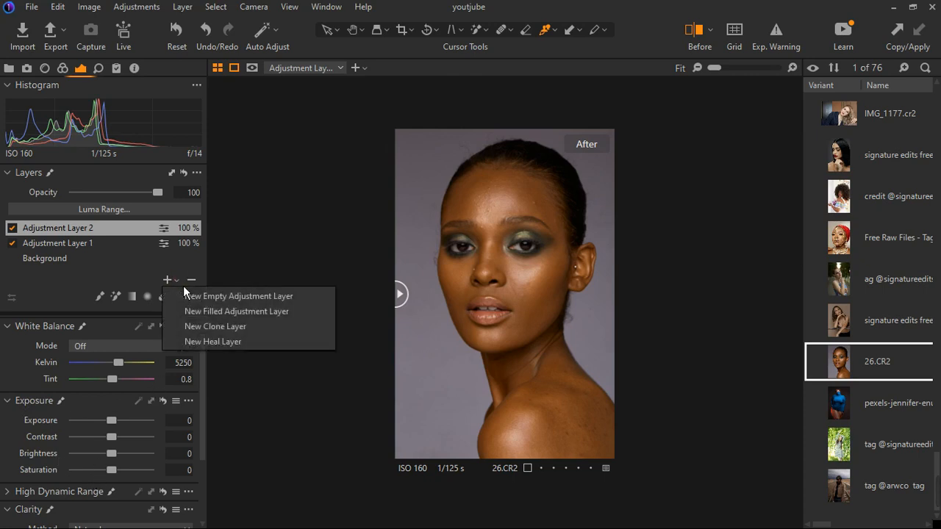
click(210, 321)
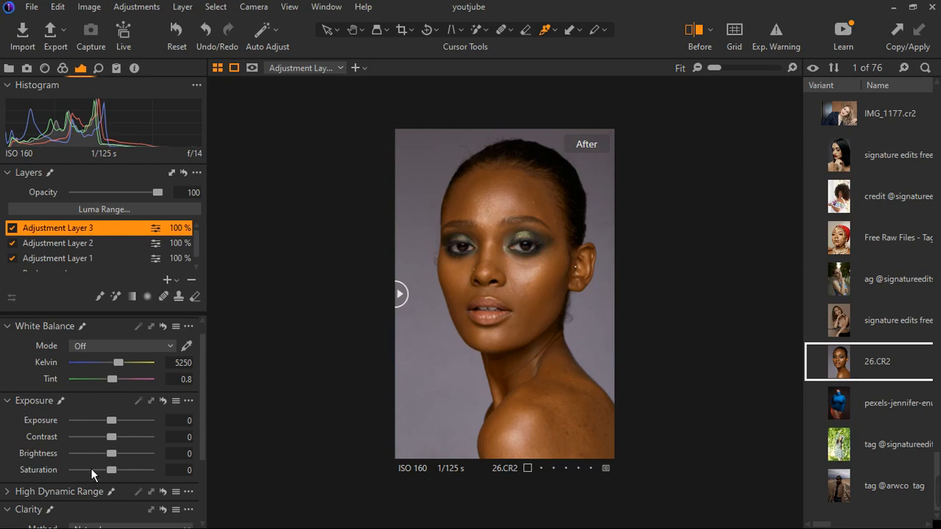
scroll(103, 463, down, 1)
click(14, 461)
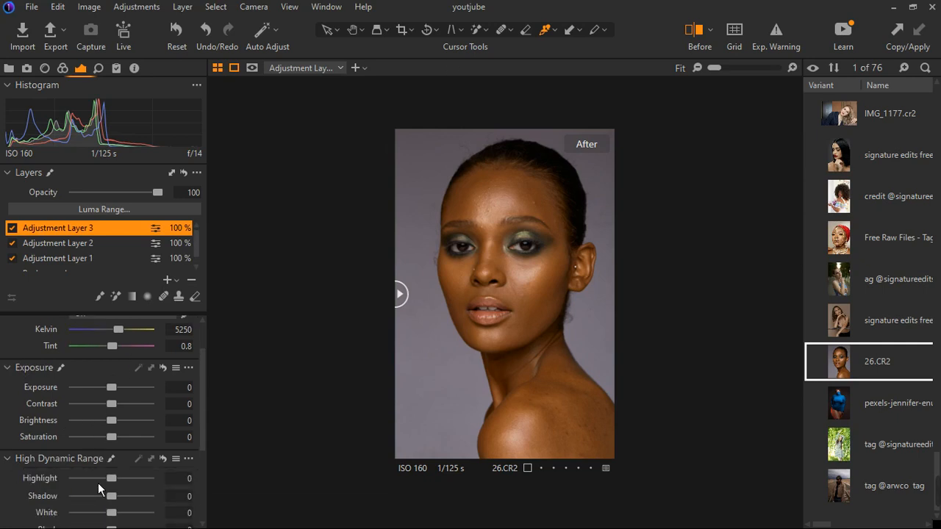
drag(121, 487, 130, 485)
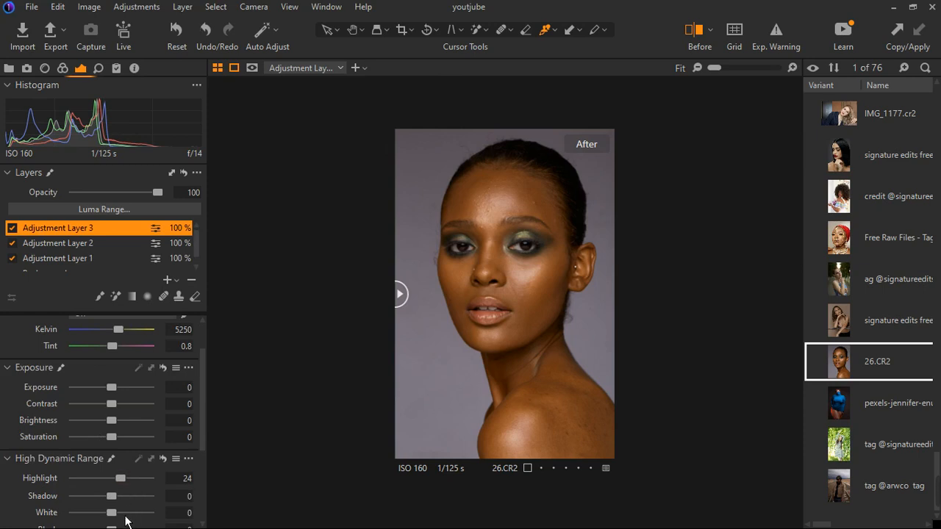
drag(120, 517, 128, 523)
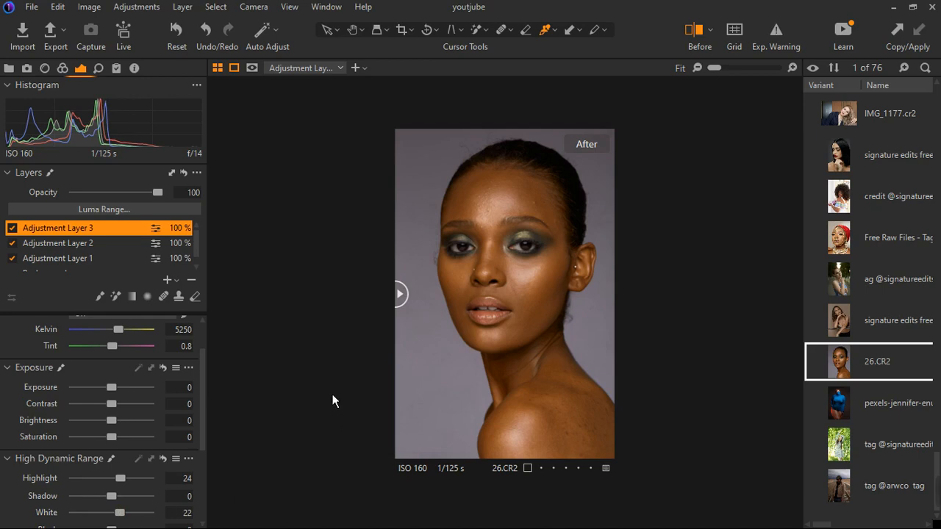
scroll(123, 326, down, 1)
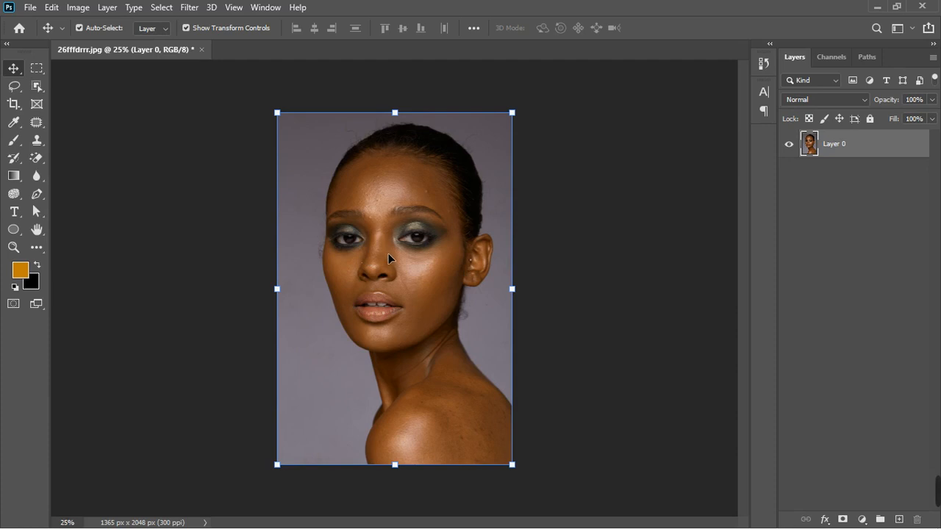
- In Photoshop, duplicate the portrait's Layer 0 twice and hide the original layer
scroll(390, 249, up, 2)
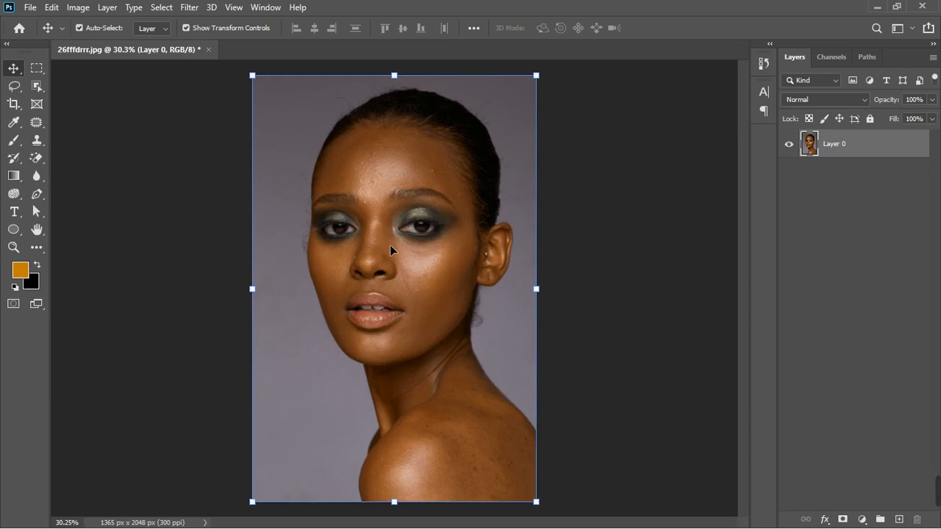
scroll(403, 228, up, 3)
scroll(403, 176, up, 2)
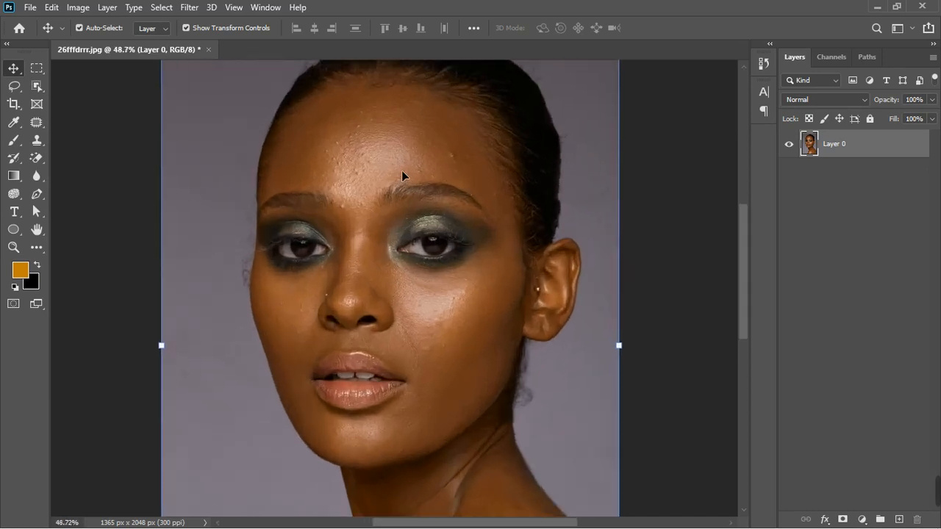
scroll(569, 184, down, 1)
scroll(431, 195, down, 1)
key(ctrl+0)
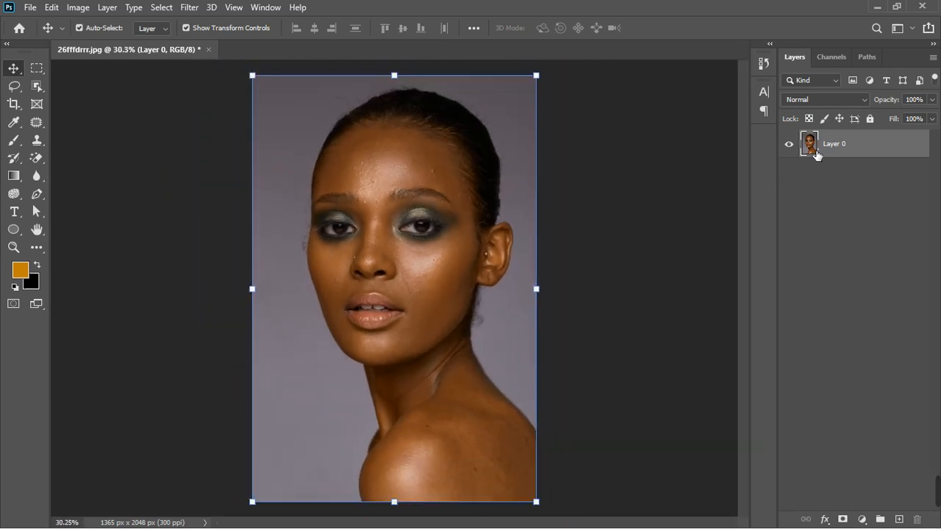
key(ctrl+j)
key(ctrl+j)
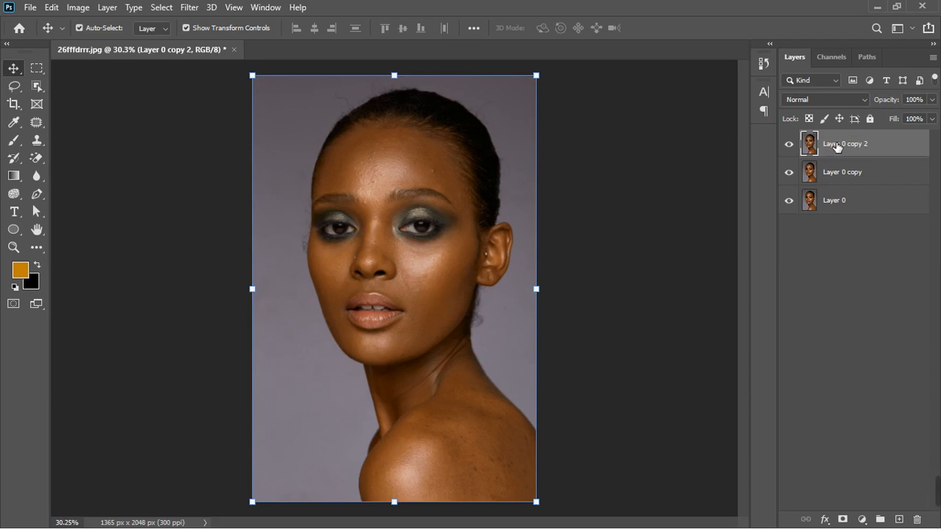
click(789, 200)
- Rename the lower duplicate layer as color and the upper duplicate layer as texture
double_click(851, 181)
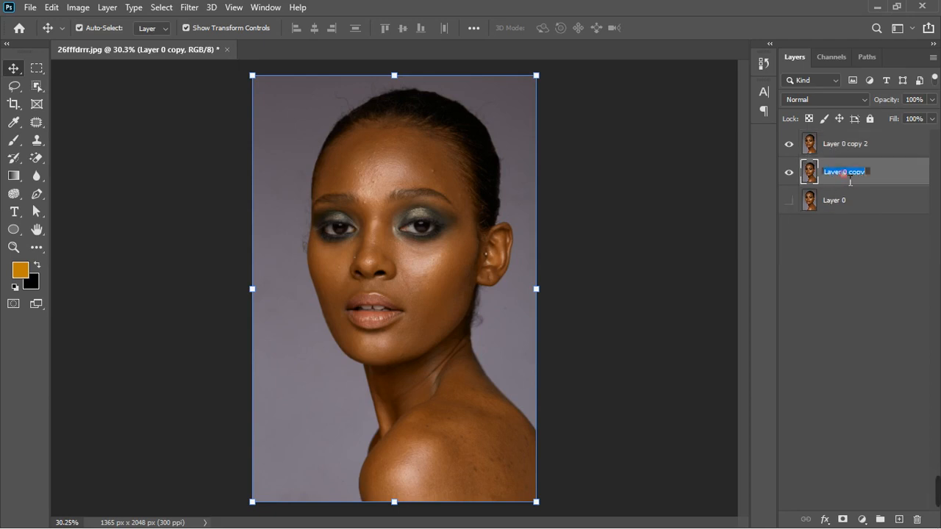
text(color)
key(Return)
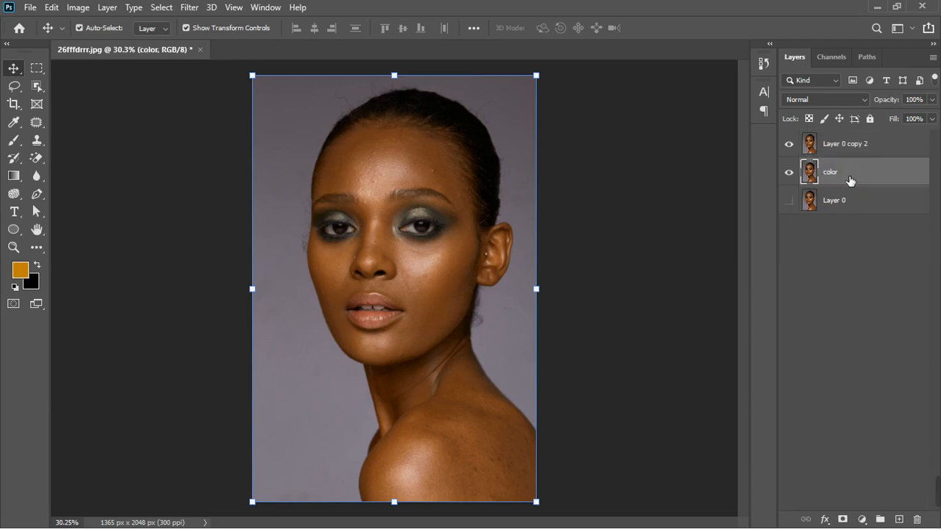
double_click(846, 144)
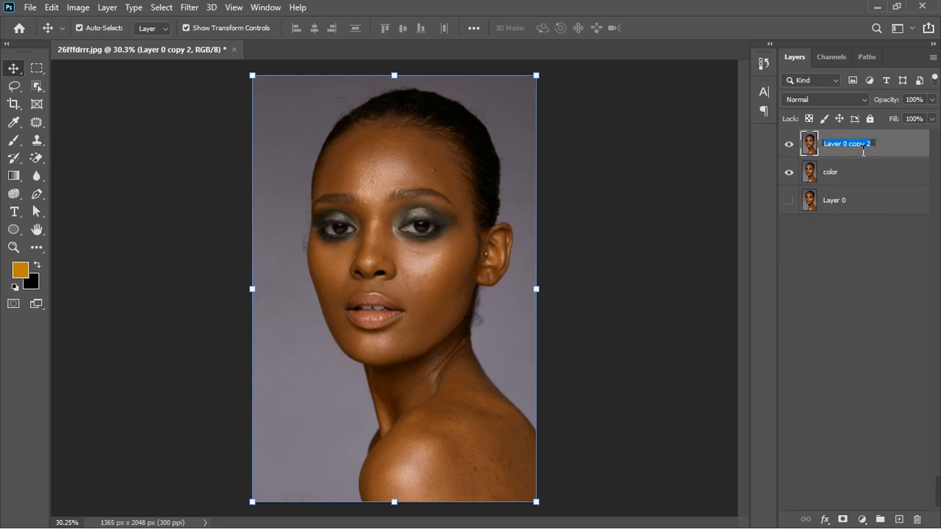
text(texture)
key(Return)
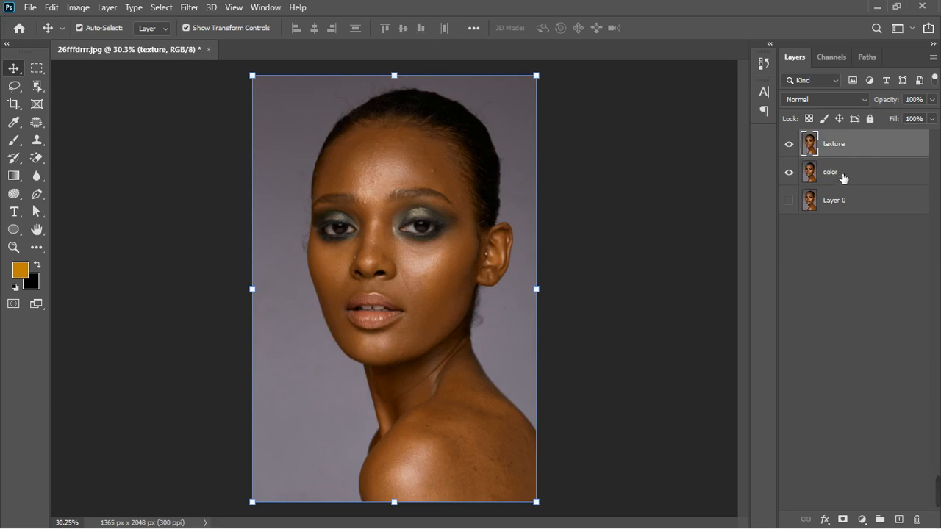
- Hide the texture layer and apply a Gaussian Blur to the color layer strong enough to smooth out the skin detail
click(845, 177)
click(789, 144)
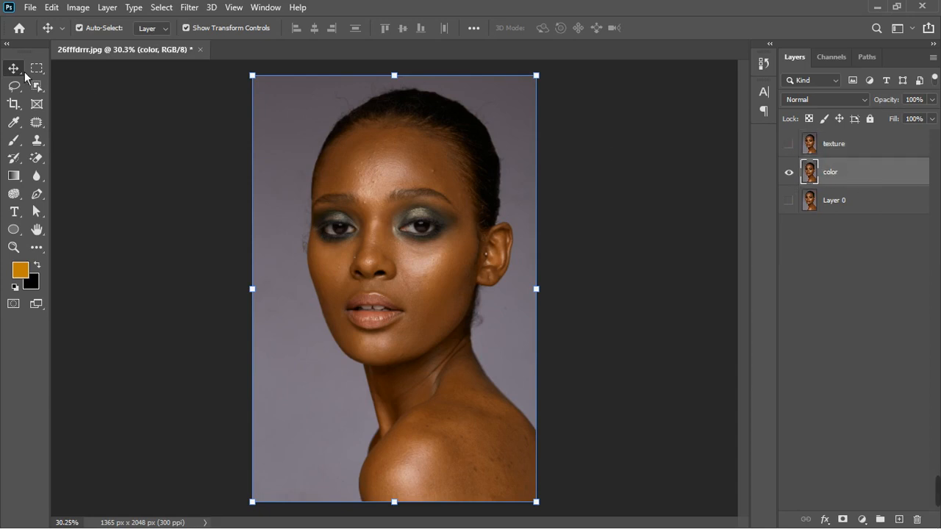
click(89, 13)
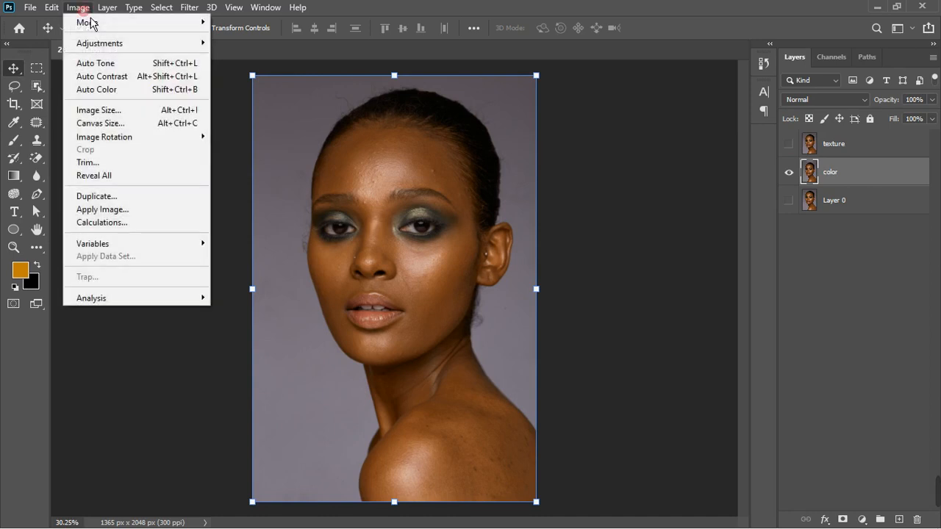
click(169, 11)
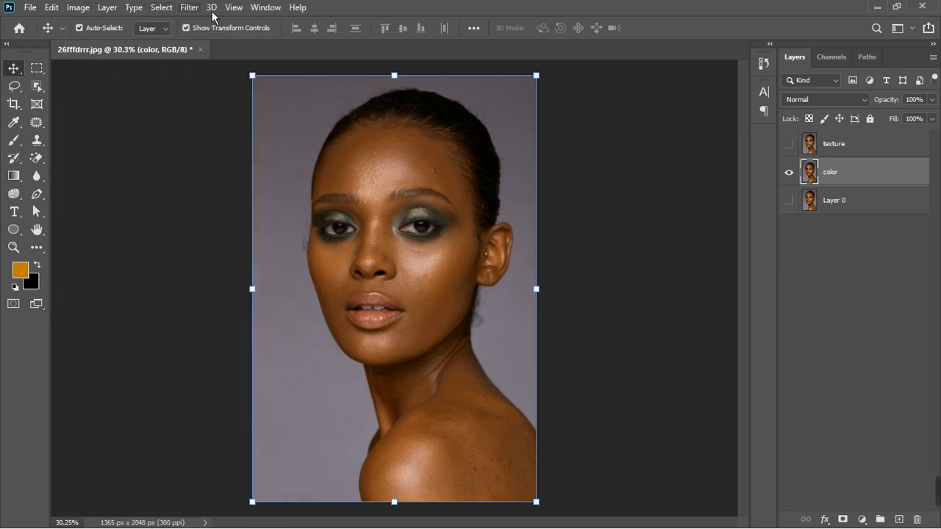
click(195, 10)
mouse_move(216, 170)
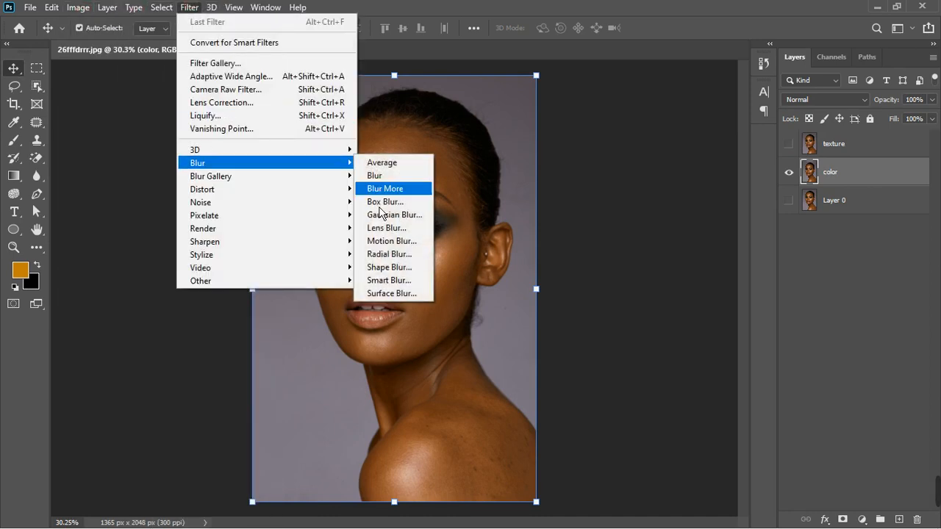
click(396, 215)
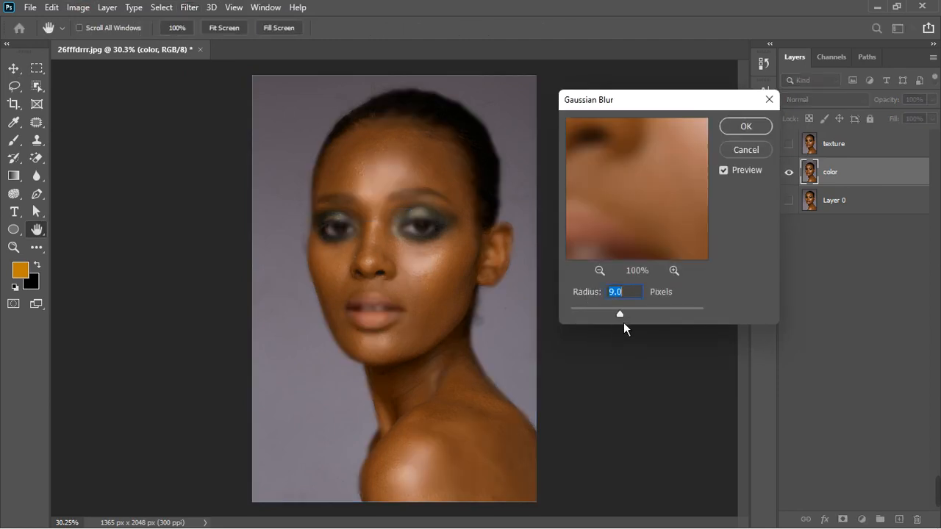
drag(627, 322, 636, 319)
click(744, 131)
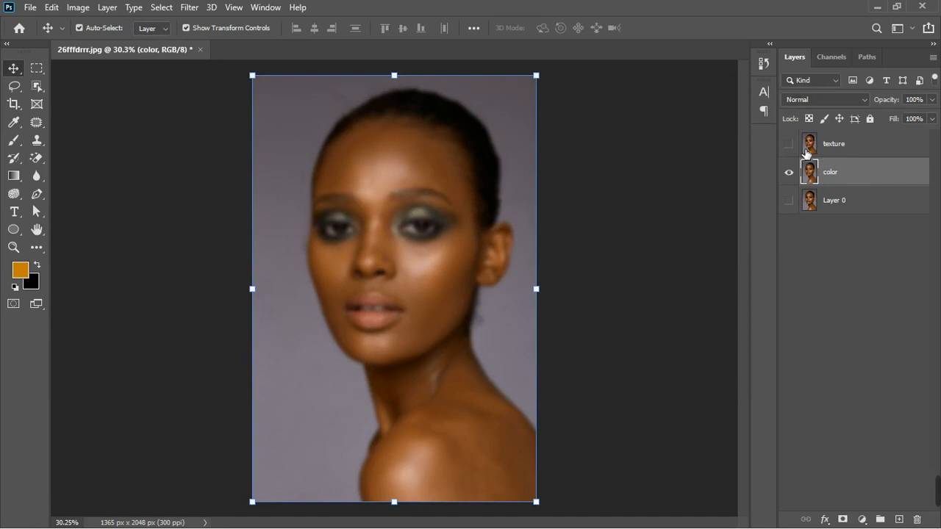
- Show the texture layer and apply the color layer's image to it with Subtract blending, scale 2 and offset 128
click(789, 144)
click(844, 151)
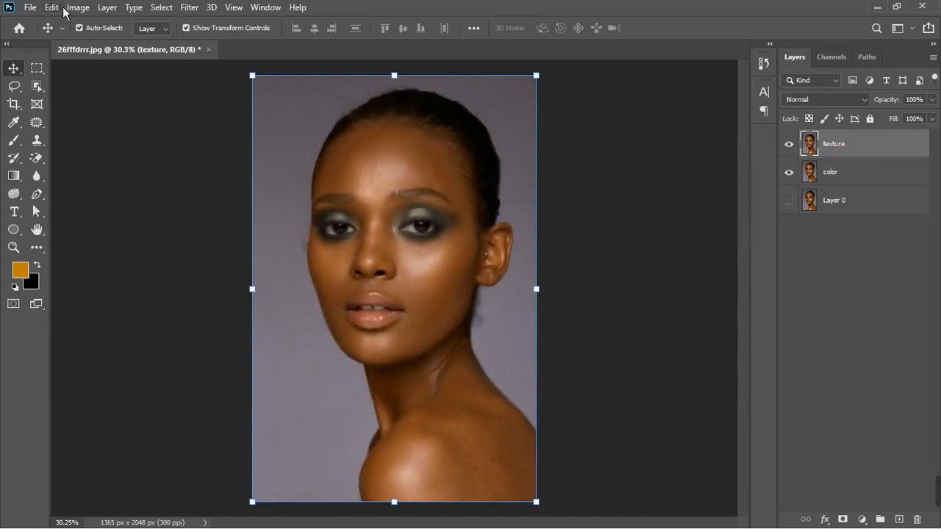
click(64, 9)
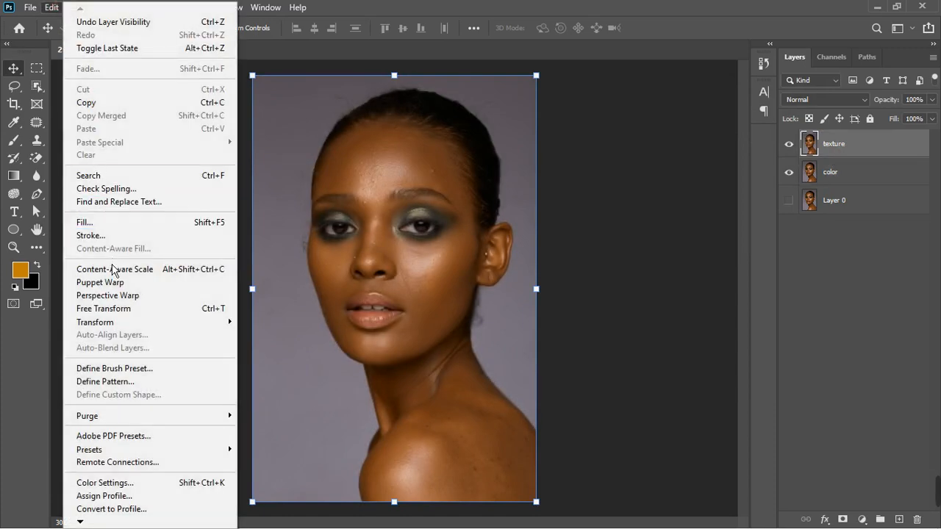
click(56, 10)
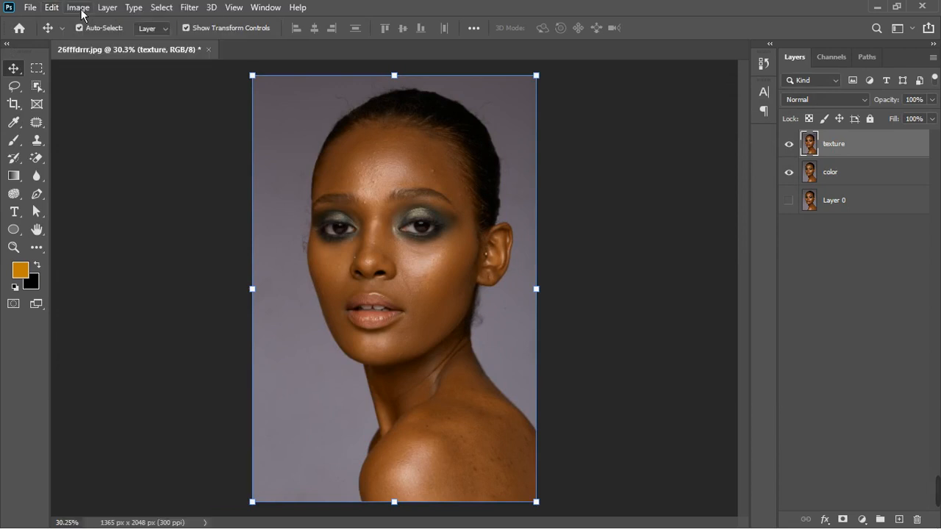
click(78, 9)
click(110, 209)
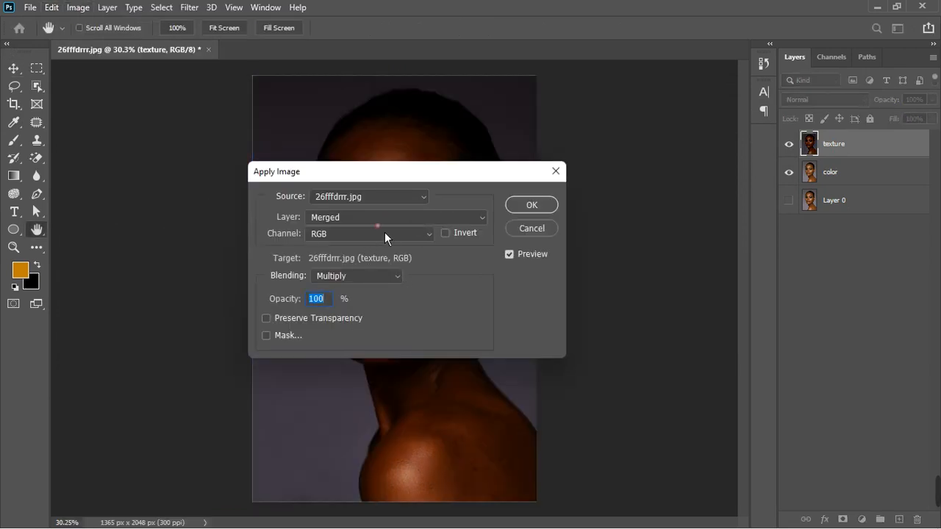
click(378, 217)
click(368, 262)
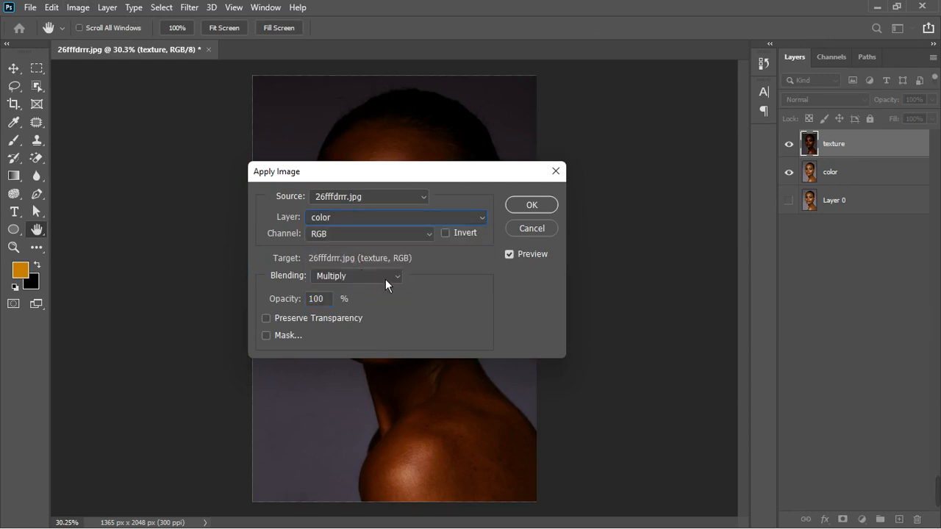
click(358, 285)
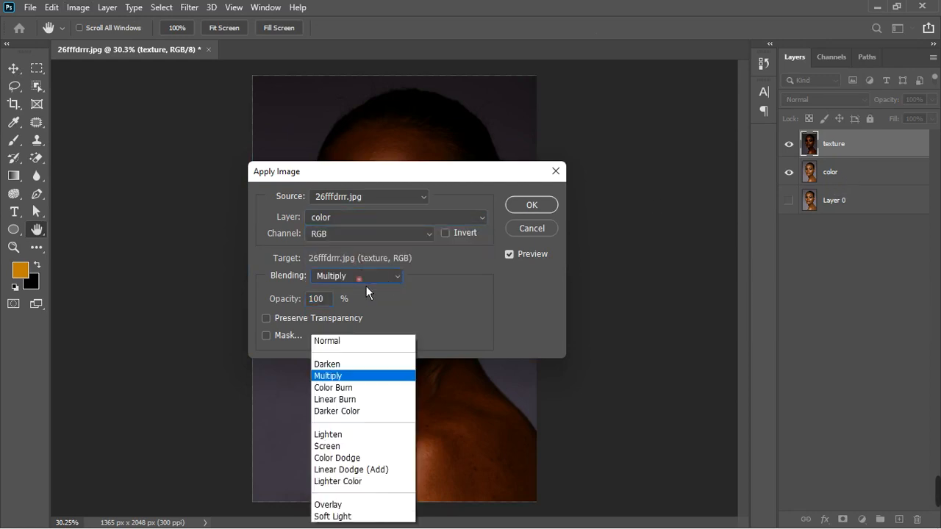
click(332, 467)
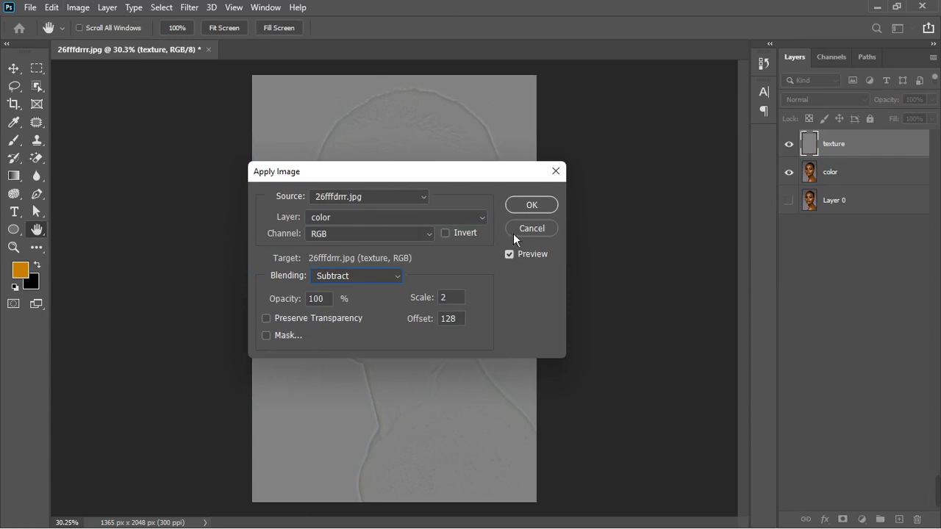
click(529, 211)
key(v)
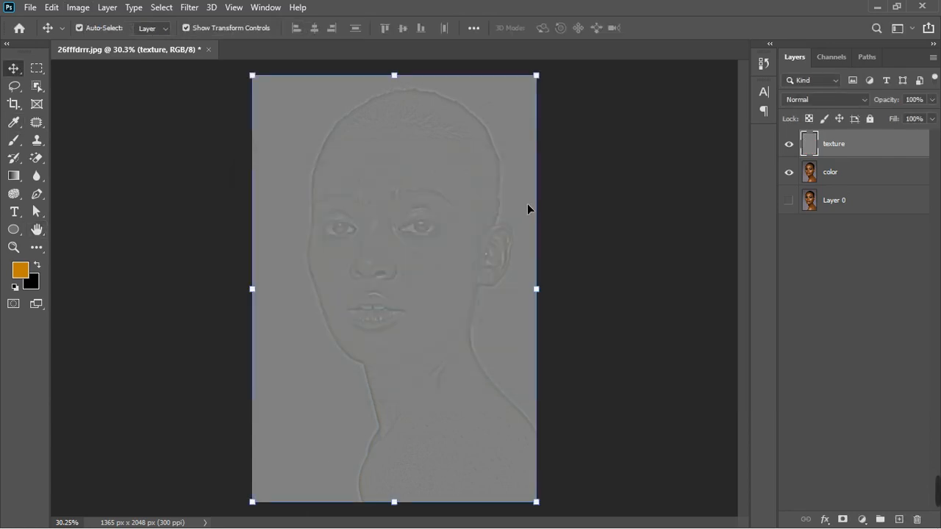
- Set the texture layer's blend mode to Linear Light
scroll(412, 224, up, 1)
scroll(412, 224, up, 3)
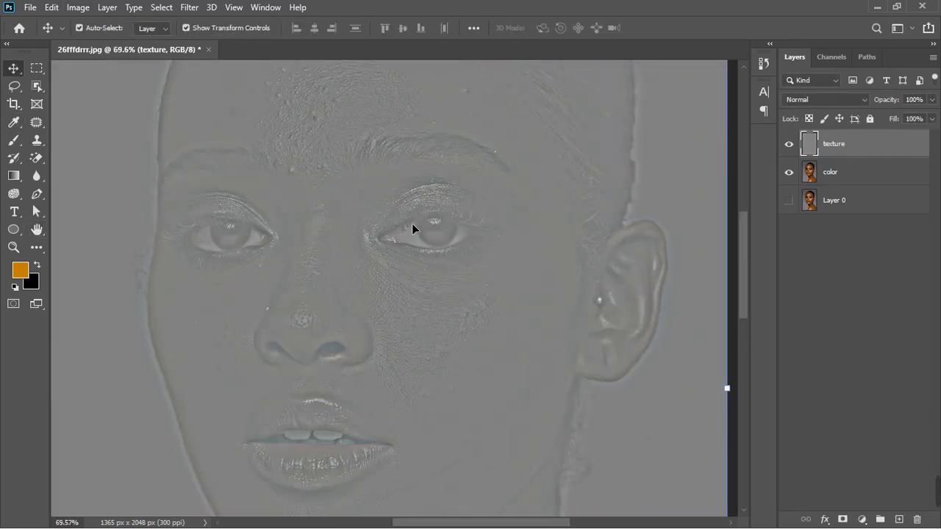
scroll(412, 224, down, 2)
scroll(411, 224, down, 1)
scroll(411, 224, down, 1)
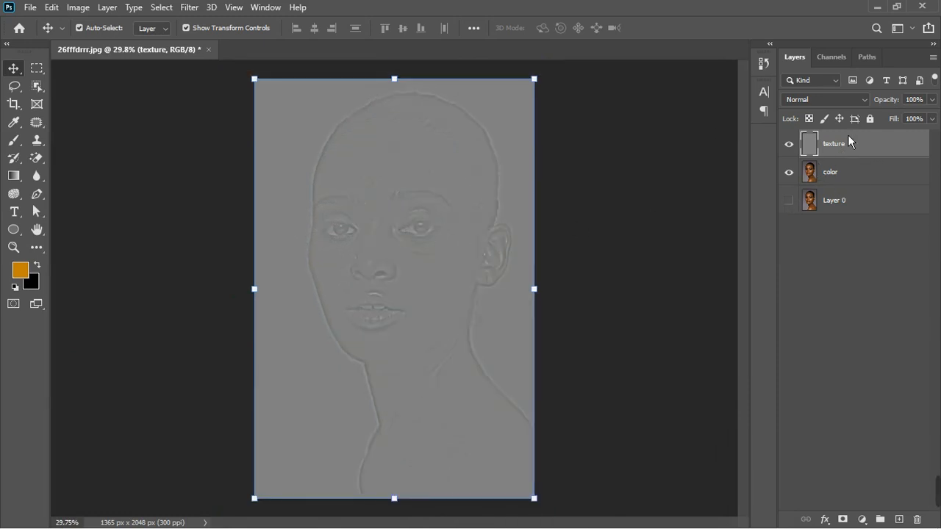
click(844, 100)
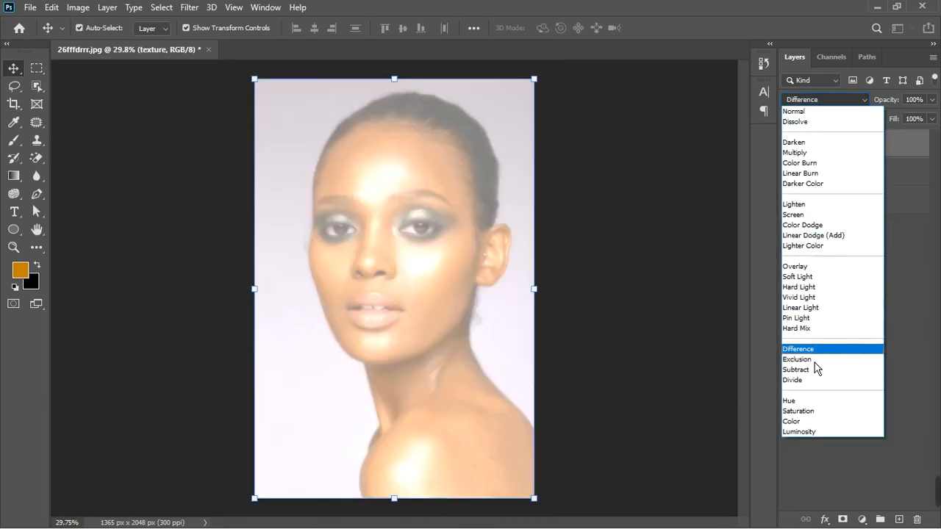
click(827, 307)
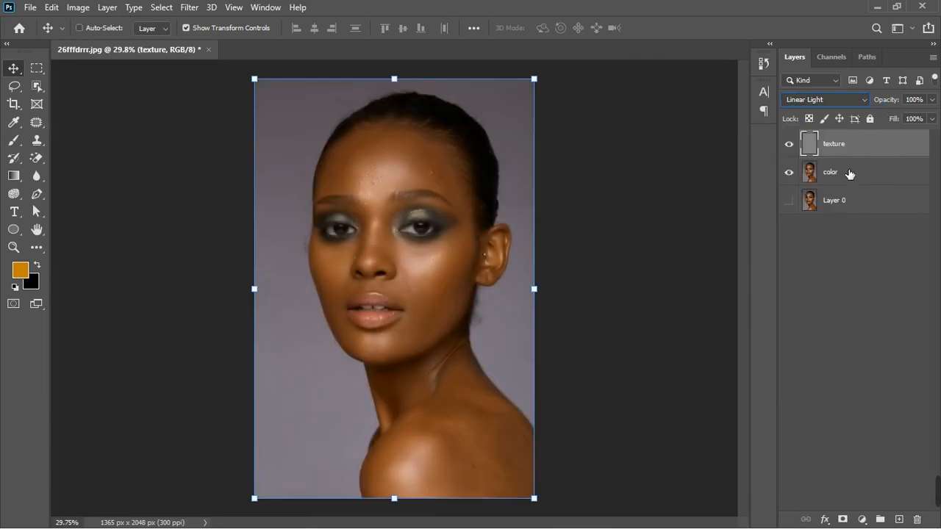
- Group the texture and color layers together and expand the new group
shift+click(849, 172)
right_click(848, 173)
click(883, 173)
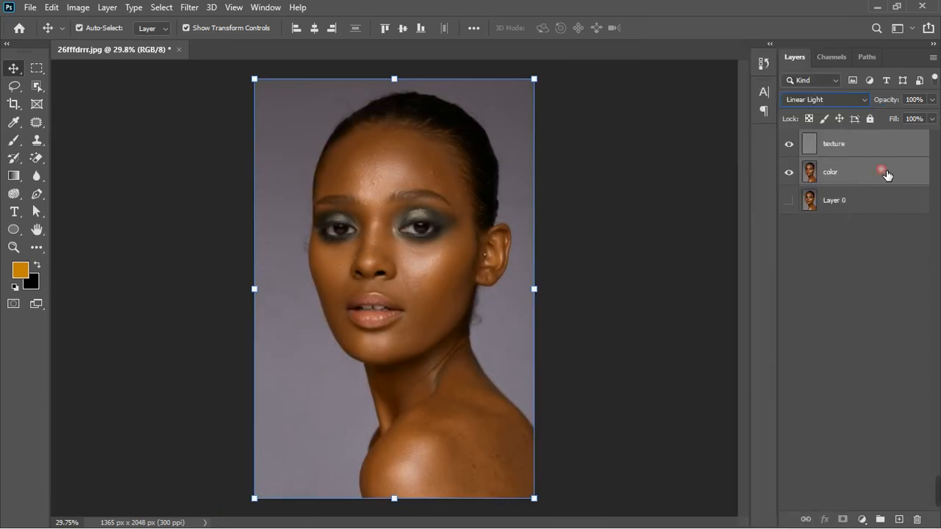
click(881, 520)
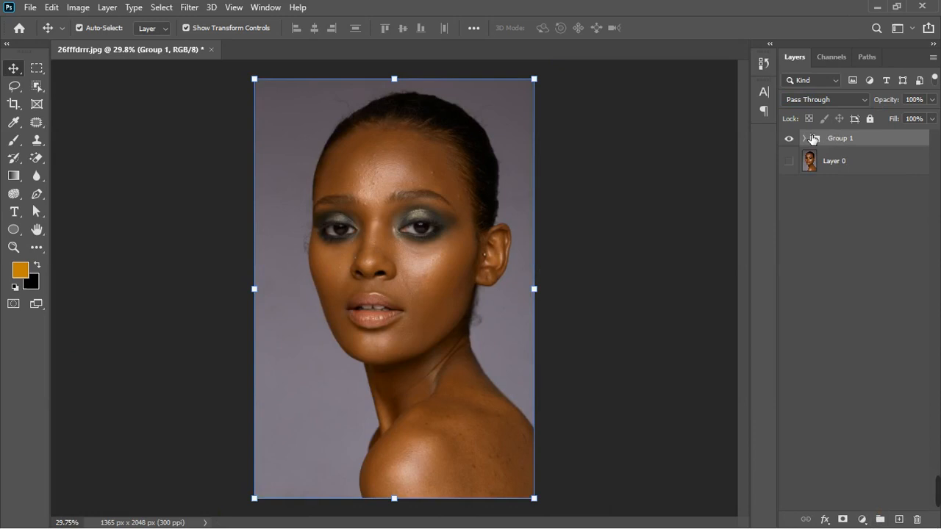
click(804, 138)
- Choose the Mixer Brush for the color layer and the Clone Stamp for the texture layer
click(862, 190)
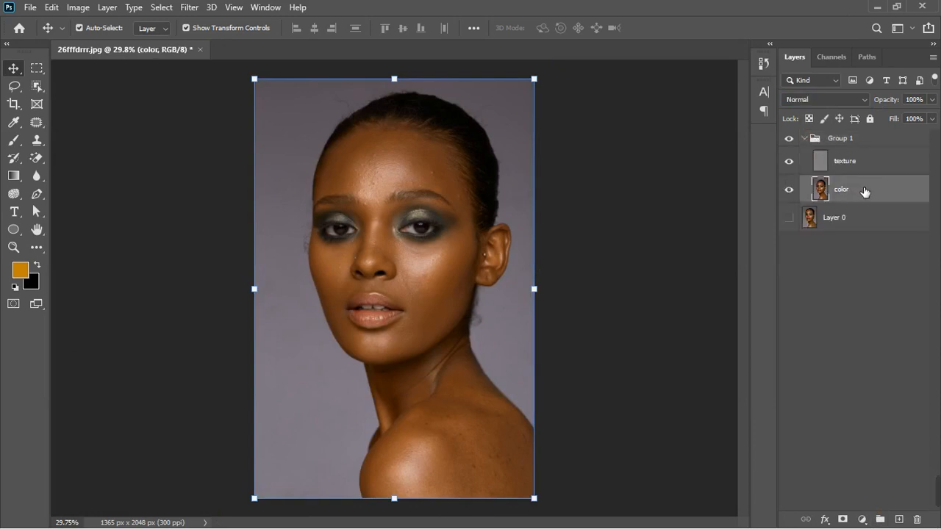
mouse_move(14, 140)
mouse_down()
mouse_move(58, 153)
mouse_move(47, 168)
mouse_move(61, 181)
mouse_up()
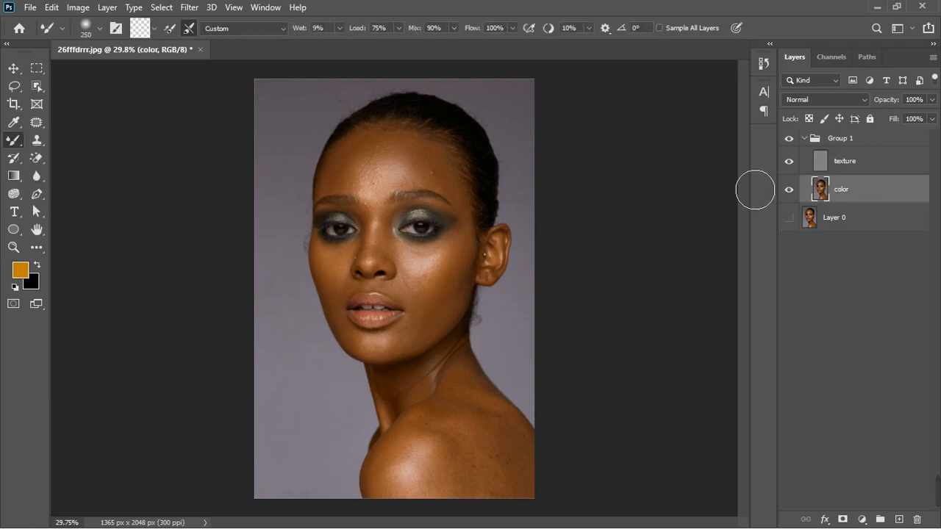
click(868, 164)
drag(36, 140, 96, 162)
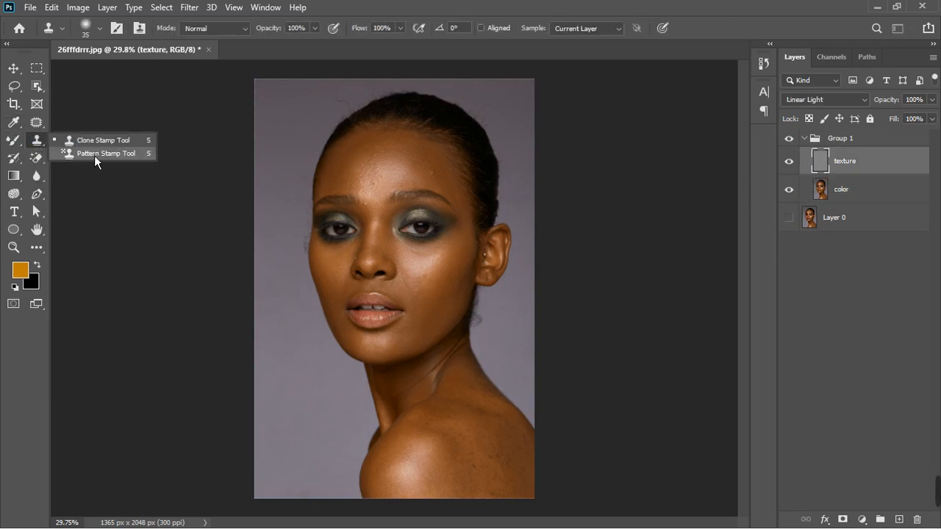
click(104, 146)
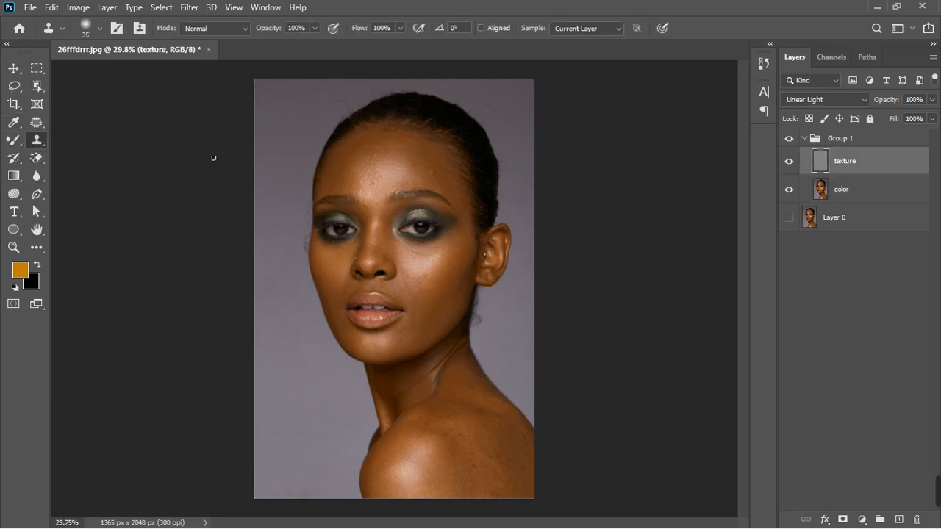
- Select the color layer and temporarily hide the texture layer to examine the blurred skin tones of the face
click(790, 162)
click(881, 194)
scroll(383, 191, up, 6)
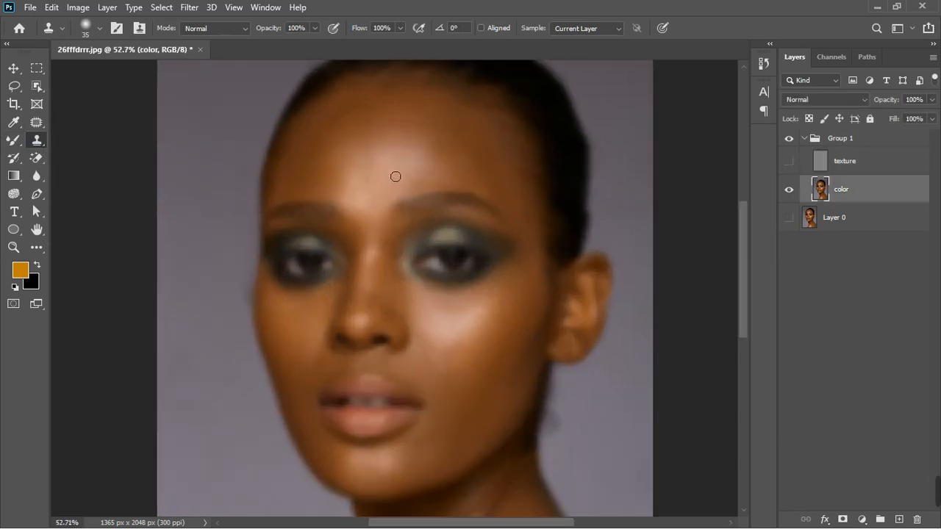
scroll(395, 177, up, 1)
click(789, 161)
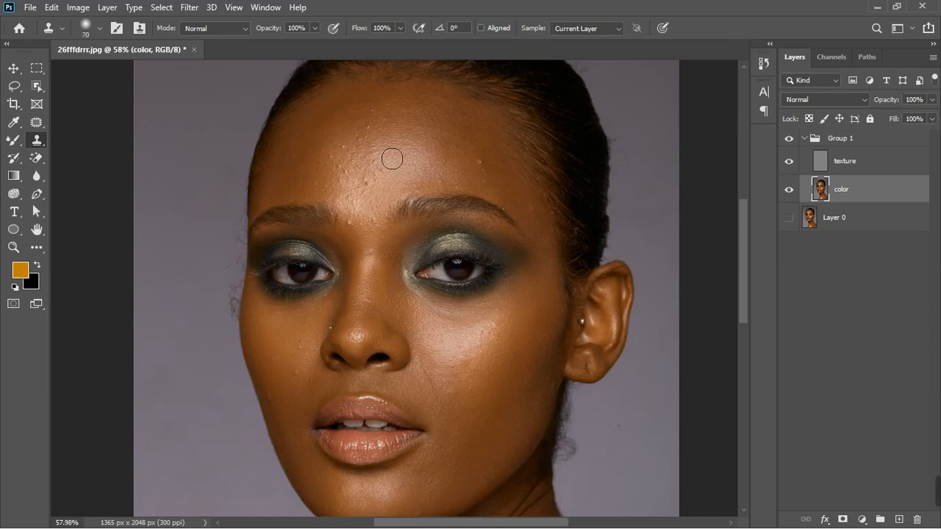
- Blend the uneven forehead tones on the color layer using the Mixer Brush at size 90
key(bracketright)
key(bracketright)
click(14, 140)
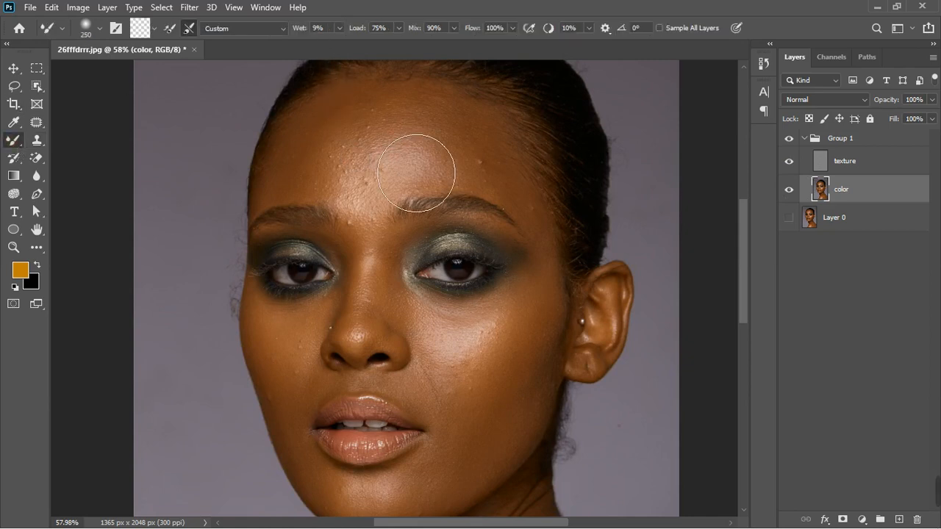
key(bracketleft)
key(bracketleft)
key(bracketleft)
key(bracketleft)
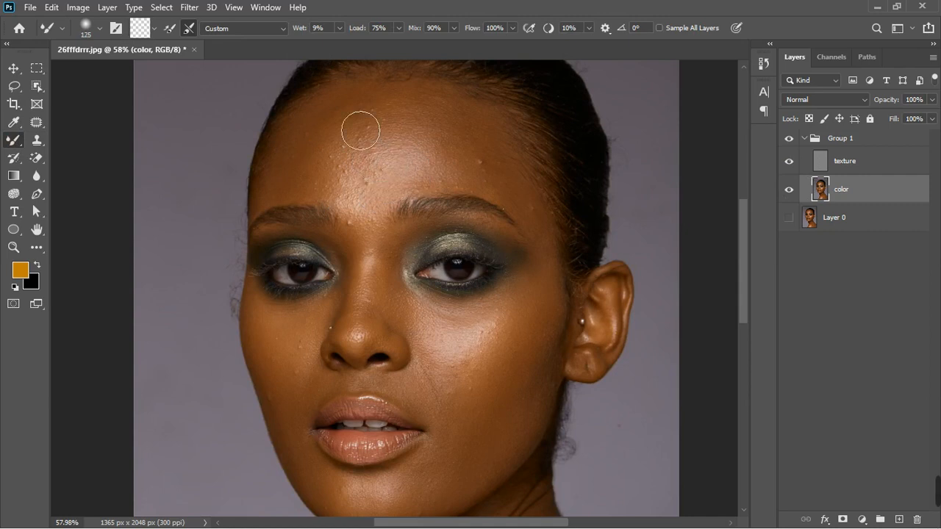
key(bracketleft)
key(bracketleft)
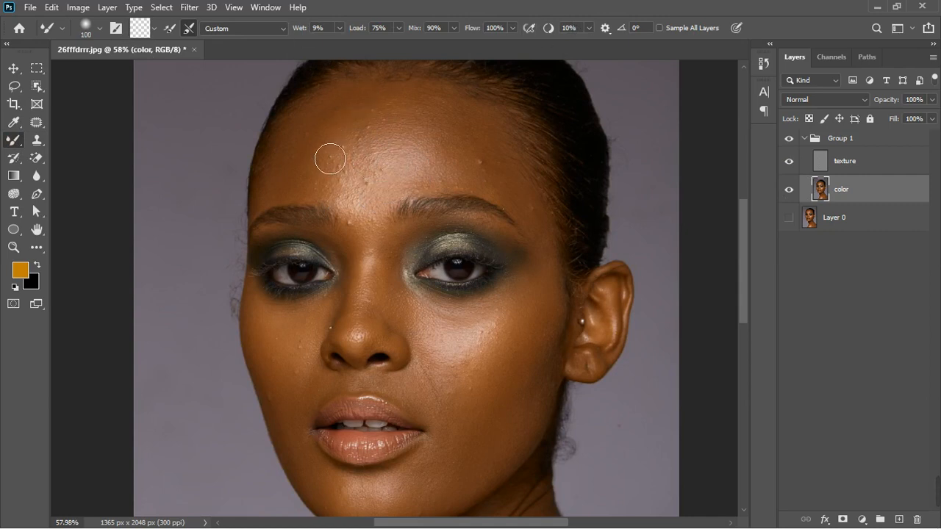
mouse_move(333, 155)
mouse_down()
mouse_move(329, 178)
mouse_move(341, 166)
mouse_move(349, 173)
mouse_move(357, 156)
mouse_move(333, 193)
mouse_move(351, 157)
mouse_move(338, 141)
mouse_move(348, 133)
mouse_move(309, 180)
mouse_move(336, 187)
mouse_move(329, 201)
mouse_move(306, 176)
mouse_up()
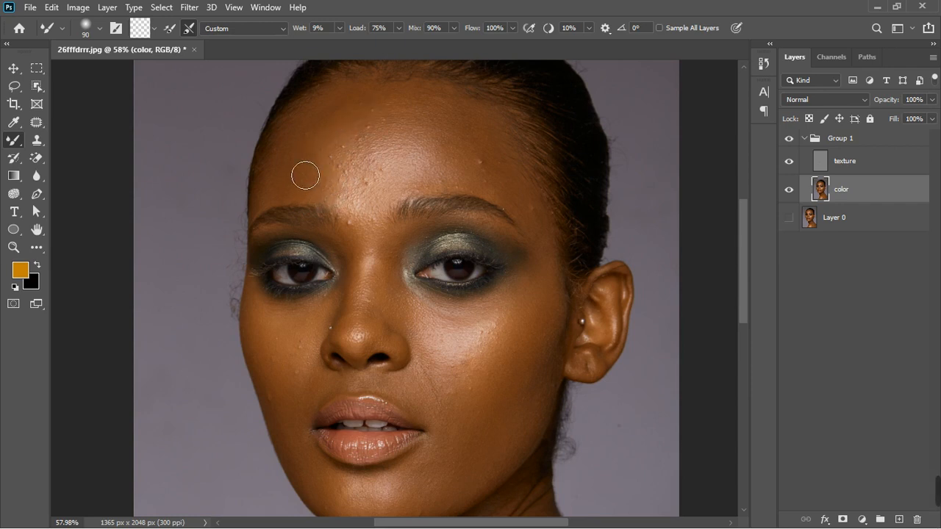
mouse_move(471, 170)
mouse_down()
mouse_move(503, 176)
mouse_move(478, 165)
mouse_move(536, 220)
mouse_move(496, 169)
mouse_move(511, 194)
mouse_move(506, 185)
mouse_move(490, 189)
mouse_move(533, 213)
mouse_move(480, 162)
mouse_move(516, 202)
mouse_move(466, 156)
mouse_move(500, 183)
mouse_move(474, 184)
mouse_move(462, 173)
mouse_move(458, 144)
mouse_move(498, 179)
mouse_move(516, 180)
mouse_move(536, 217)
mouse_move(488, 141)
mouse_move(480, 158)
mouse_move(493, 162)
mouse_move(451, 129)
mouse_move(511, 161)
mouse_move(431, 116)
mouse_move(488, 134)
mouse_move(470, 116)
mouse_up()
mouse_move(358, 133)
mouse_down()
mouse_move(340, 148)
mouse_move(326, 218)
mouse_move(345, 190)
mouse_move(365, 239)
mouse_move(361, 207)
mouse_move(414, 130)
mouse_move(379, 243)
mouse_move(437, 203)
mouse_move(544, 210)
mouse_move(545, 272)
mouse_move(534, 181)
mouse_move(512, 154)
mouse_move(378, 109)
mouse_move(313, 158)
mouse_move(299, 191)
mouse_up()
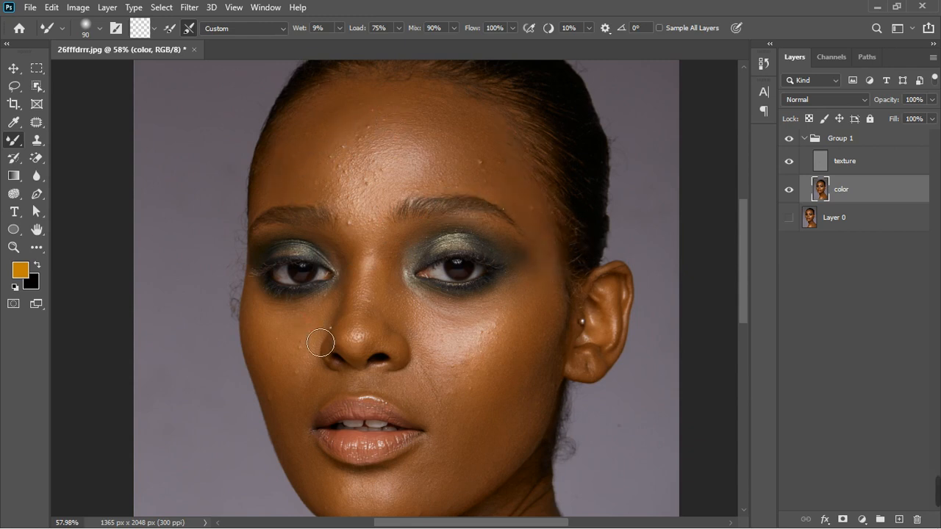
- Smooth the color transitions on the cheek, the chin and around the lips using the Mixer Brush
mouse_move(320, 343)
mouse_down()
mouse_move(314, 382)
mouse_move(285, 337)
mouse_move(270, 355)
mouse_move(289, 407)
mouse_move(295, 392)
mouse_move(292, 413)
mouse_move(327, 397)
mouse_move(309, 430)
mouse_move(314, 402)
mouse_move(300, 421)
mouse_move(310, 469)
mouse_move(322, 485)
mouse_move(300, 434)
mouse_move(367, 492)
mouse_move(389, 492)
mouse_up()
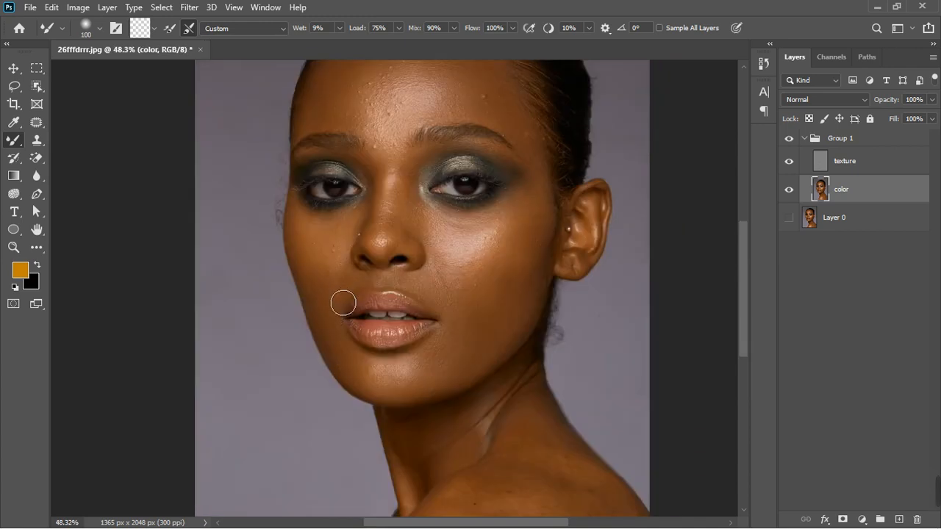
mouse_move(344, 303)
mouse_down()
mouse_move(366, 295)
mouse_move(358, 298)
mouse_up()
drag(445, 304, 377, 290)
- Blend the tones beside the nose and along its bridge using Mixer Brush sizes of 60 and 80
key(bracketleft)
key(bracketleft)
key(bracketleft)
key(bracketleft)
click(437, 249)
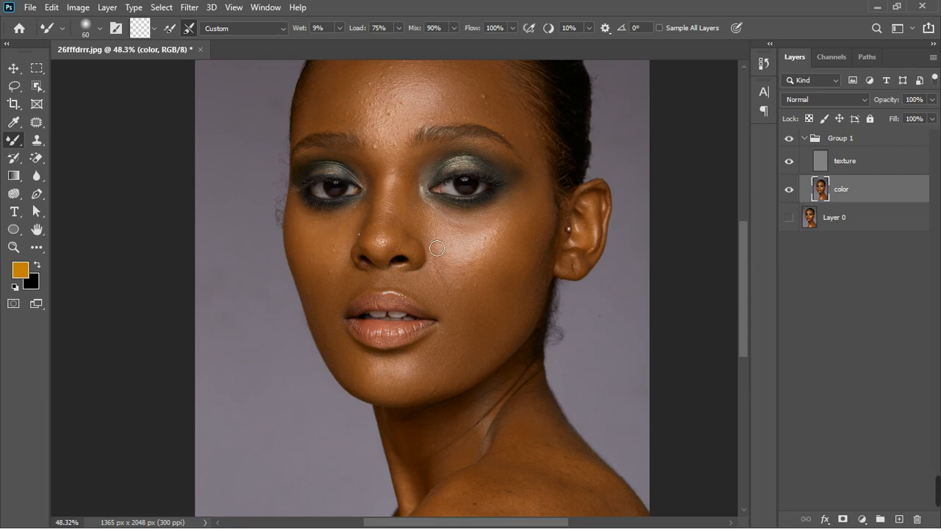
key(bracketright)
key(bracketright)
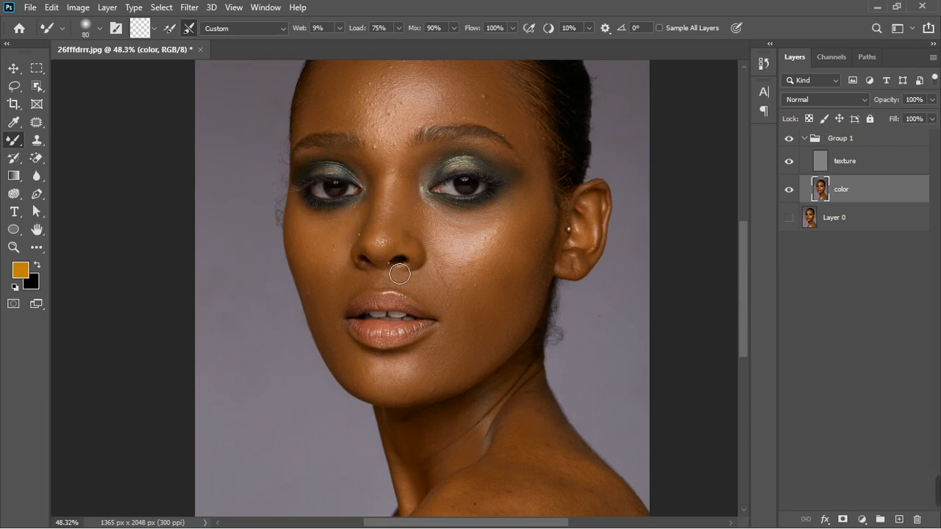
drag(419, 231, 438, 259)
drag(386, 214, 390, 194)
- Blend the tones of the forehead and the upper back on the color layer with a larger Mixer Brush, up to size 150
scroll(426, 284, down, 2)
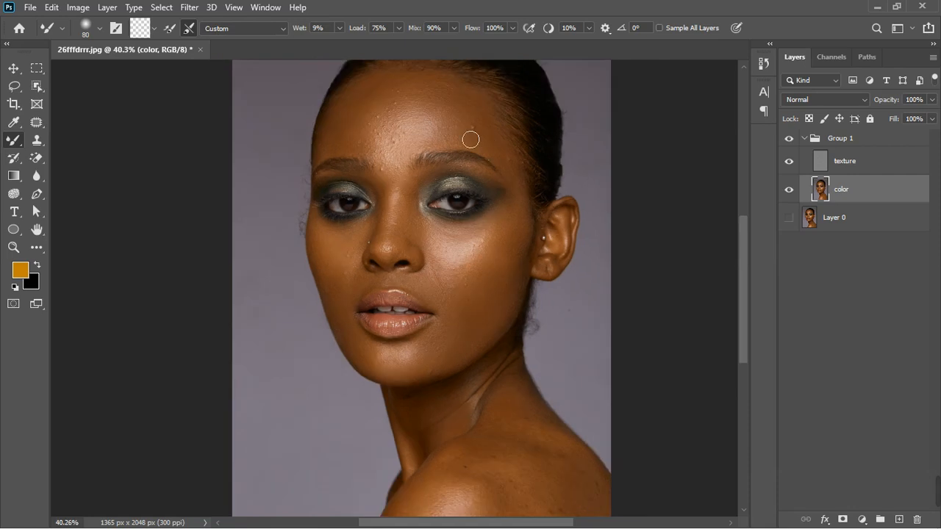
key(bracketright)
key(bracketright)
key(bracketright)
click(446, 107)
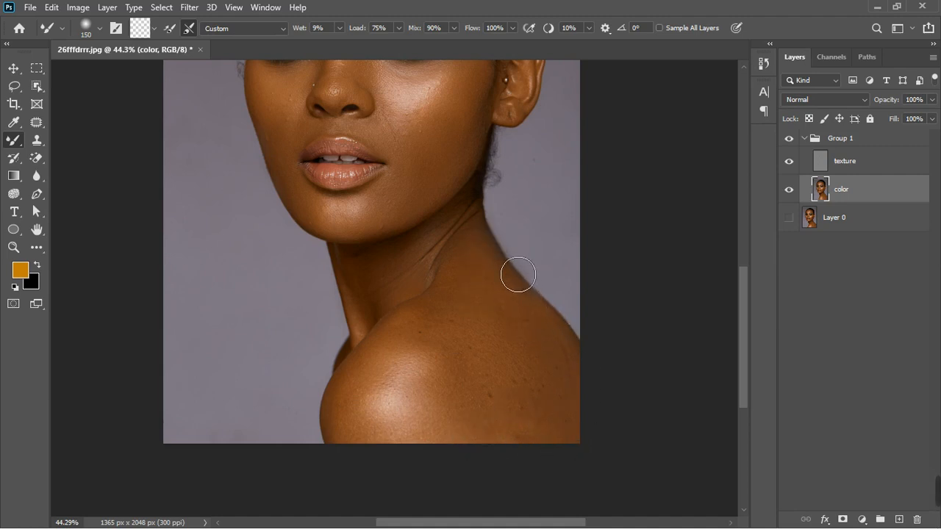
drag(511, 346, 530, 365)
drag(428, 252, 453, 436)
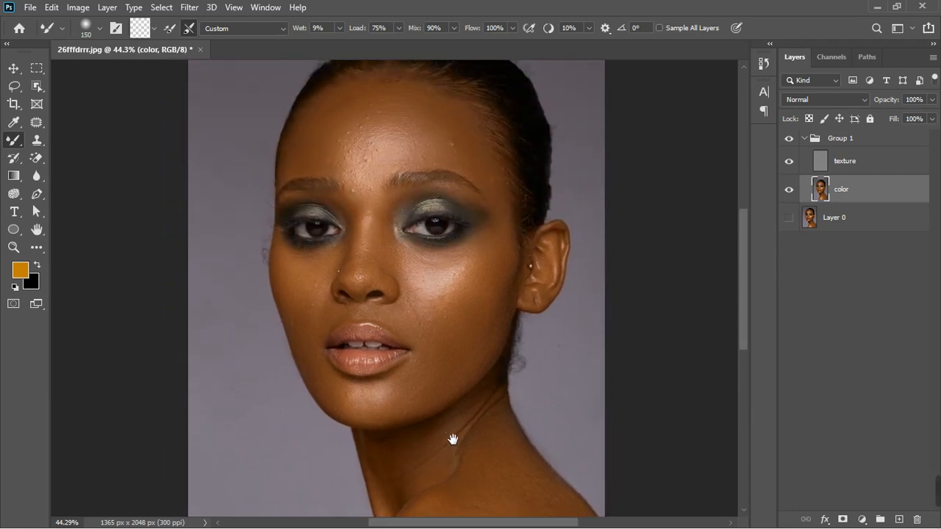
- On the texture layer, clone out the blemishes on the forehead above the outer eyebrow on the ear side using the Clone Stamp at size 25
click(847, 168)
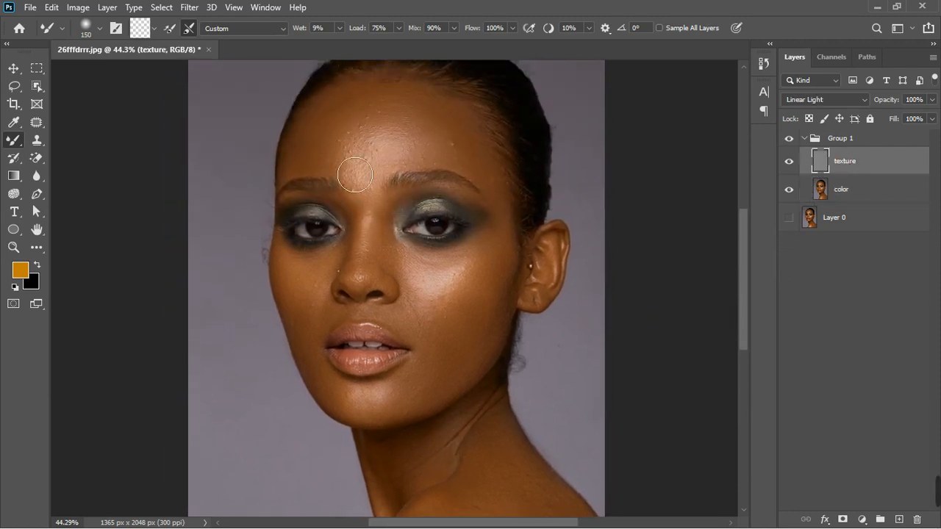
click(38, 141)
scroll(487, 140, up, 2)
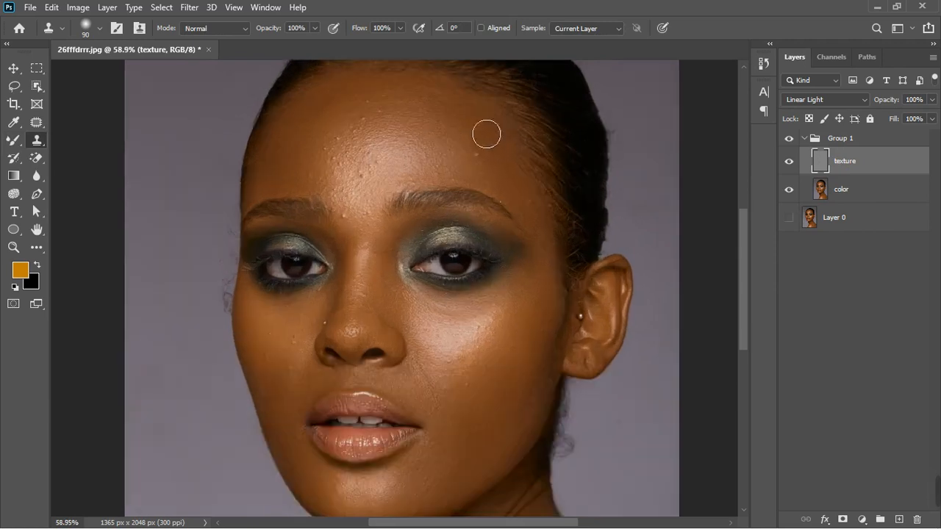
key(bracketleft)
key(bracketleft)
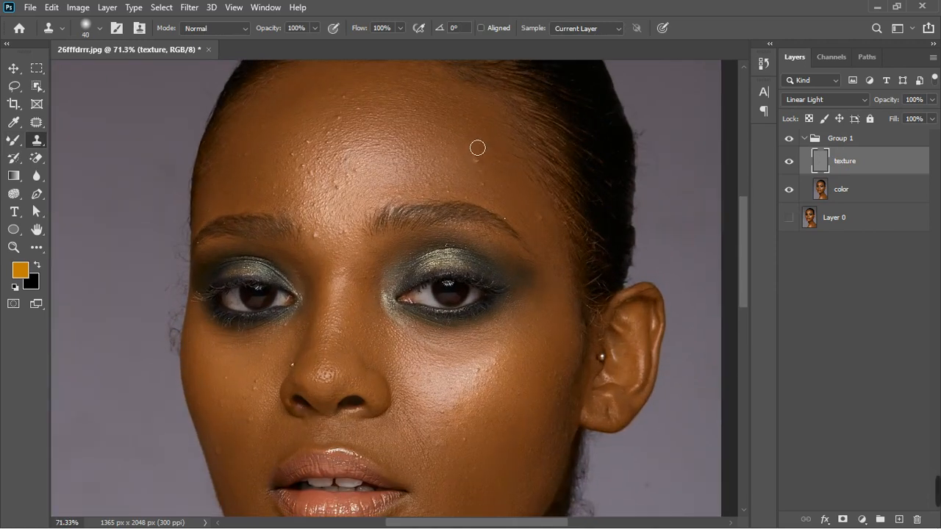
scroll(477, 148, up, 2)
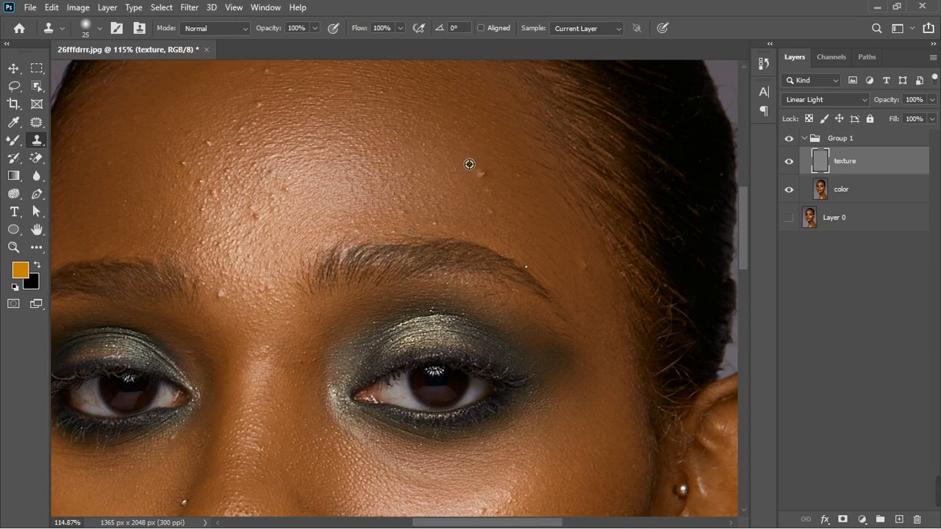
click(480, 172)
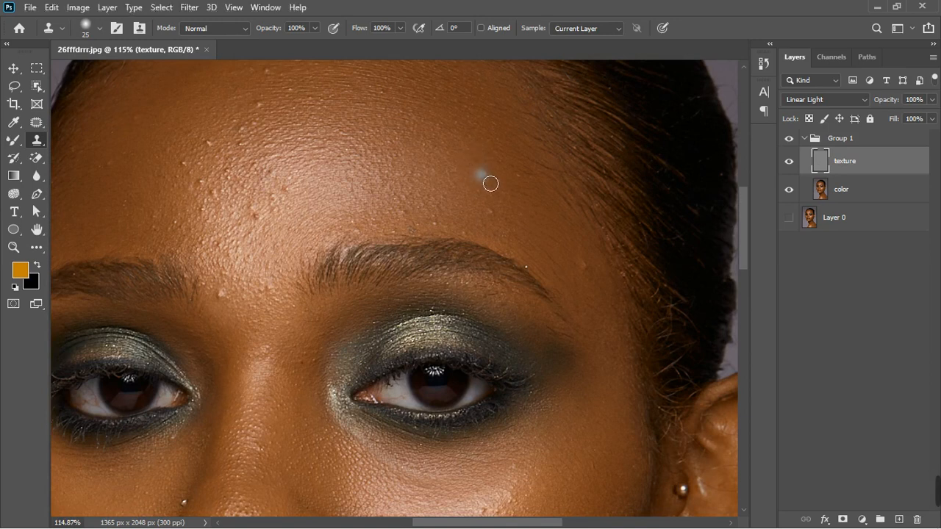
click(496, 212)
click(489, 209)
click(490, 200)
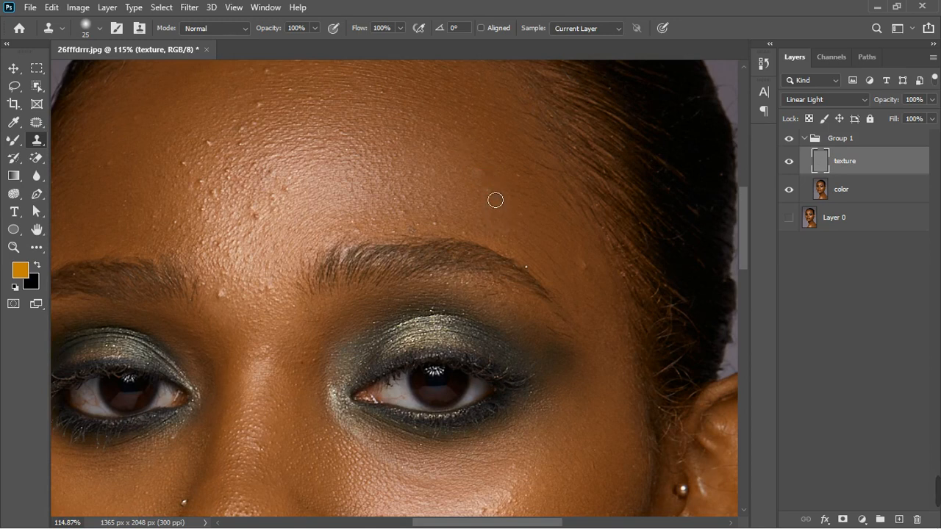
- Clone clean skin texture over the spots at the temple and just above the eyebrow on the ear side
click(573, 253)
alt+click(574, 265)
click(592, 273)
click(596, 297)
drag(403, 242, 395, 213)
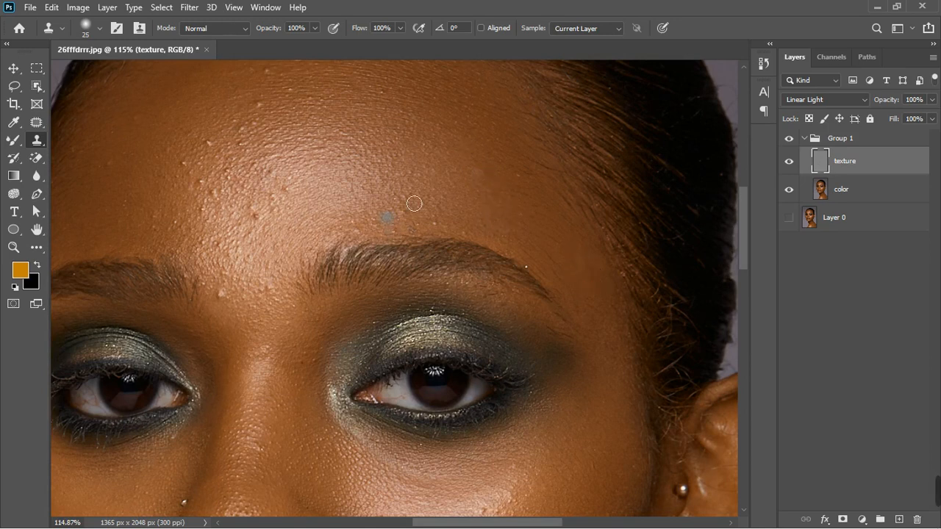
click(496, 192)
click(370, 198)
- Clone out the bumps along the upper forehead near the hairline and beside the central highlight
click(230, 127)
click(267, 77)
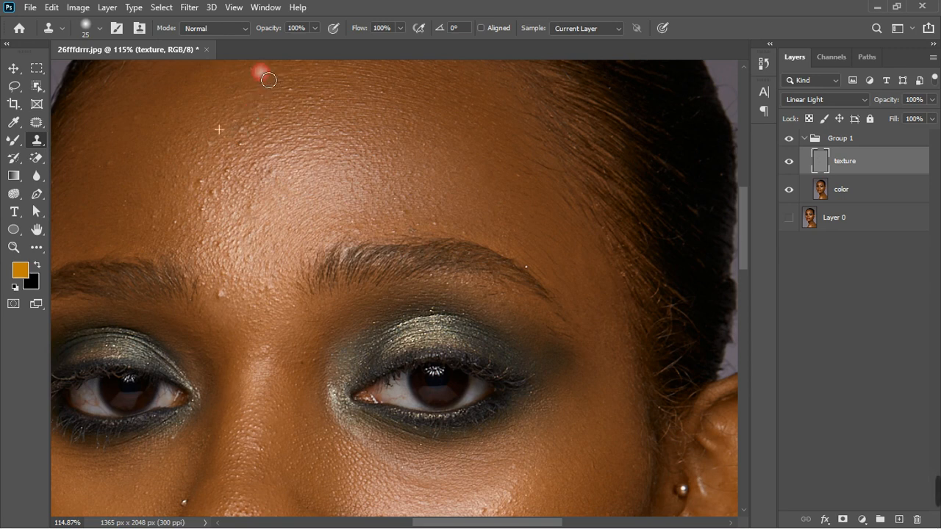
drag(259, 78, 277, 78)
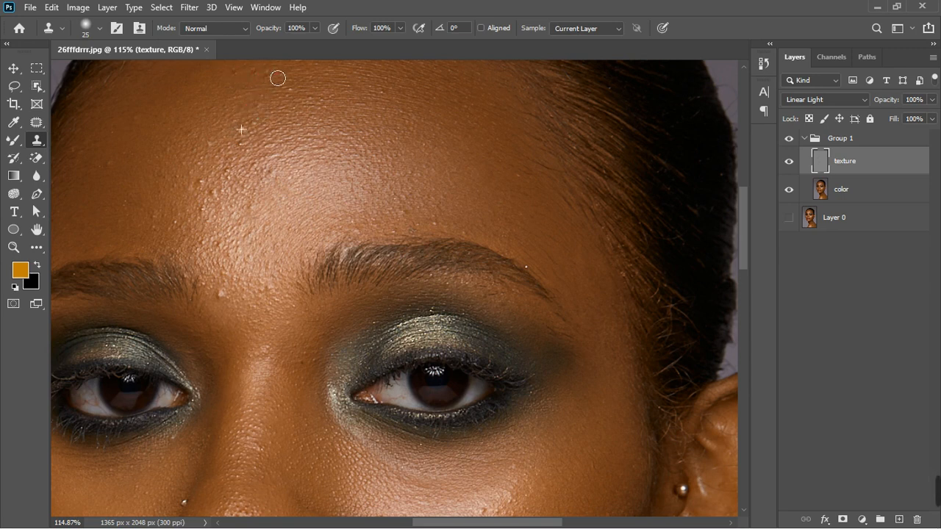
alt+click(221, 138)
click(245, 134)
click(236, 155)
drag(224, 179, 209, 163)
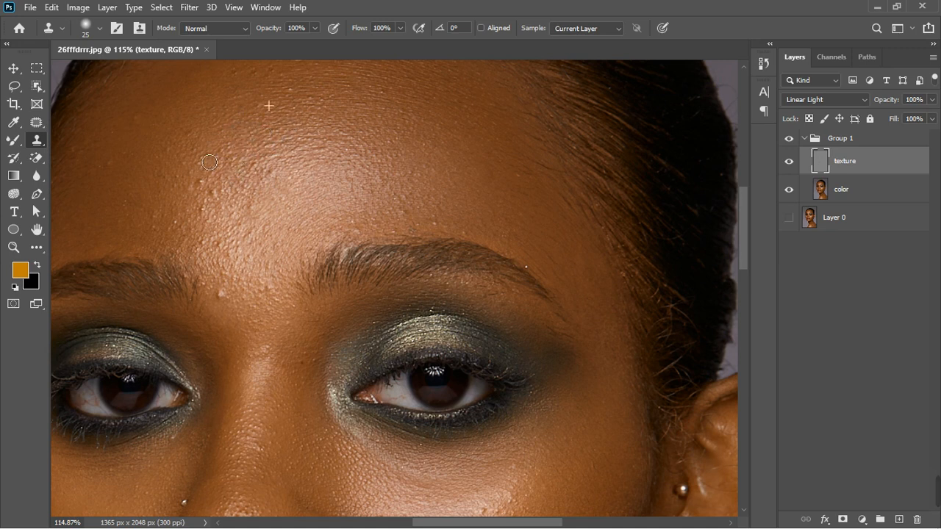
- Clone away the bumps on the lower middle forehead, between the eyebrows and above the ear-side eyebrow
click(220, 204)
drag(229, 291, 227, 305)
click(210, 260)
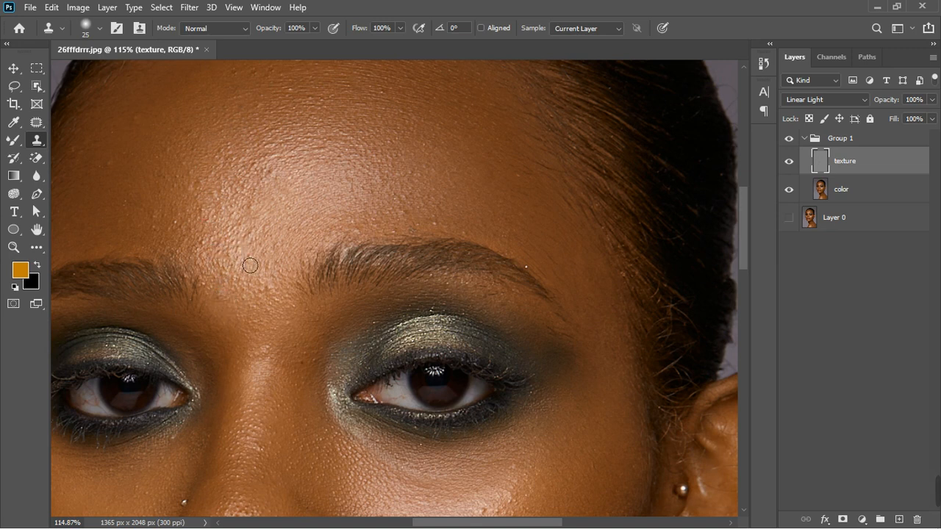
click(270, 279)
click(276, 295)
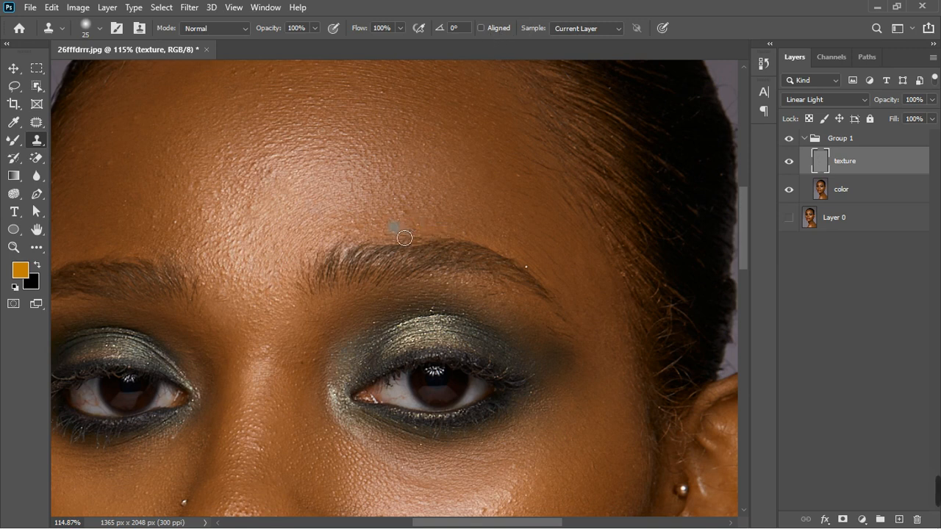
click(401, 221)
click(473, 228)
click(447, 219)
- Clean up the remaining bumps on the central forehead and its far side with freshly sampled skin texture
alt+click(219, 160)
mouse_move(272, 168)
mouse_down()
mouse_move(271, 160)
mouse_move(279, 183)
mouse_up()
mouse_move(252, 218)
mouse_down()
mouse_move(238, 228)
mouse_move(212, 221)
mouse_up()
alt+click(167, 215)
drag(172, 176, 179, 162)
click(122, 170)
drag(139, 198, 173, 228)
drag(227, 298, 231, 283)
- Clone out the spots and fine lines on the highlighted cheek below the ear-side eye on the texture layer
scroll(260, 215, down, 5)
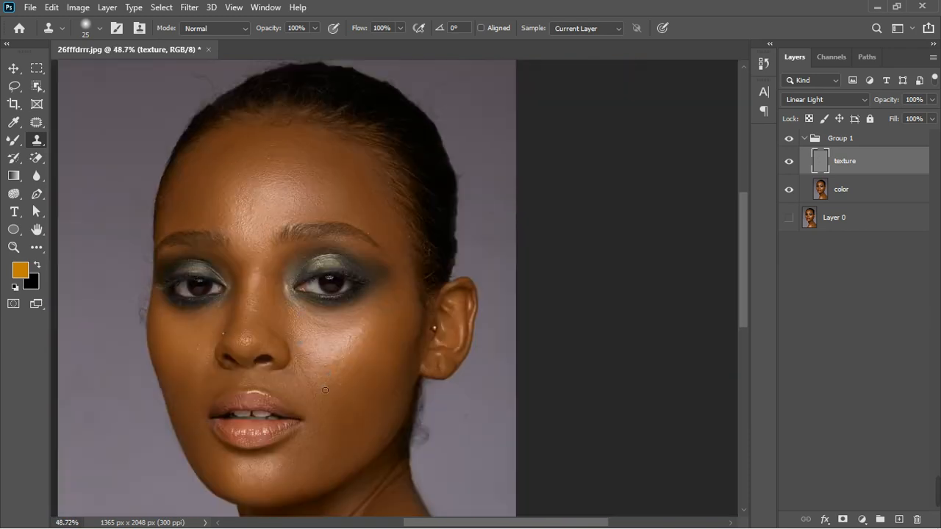
scroll(325, 390, up, 3)
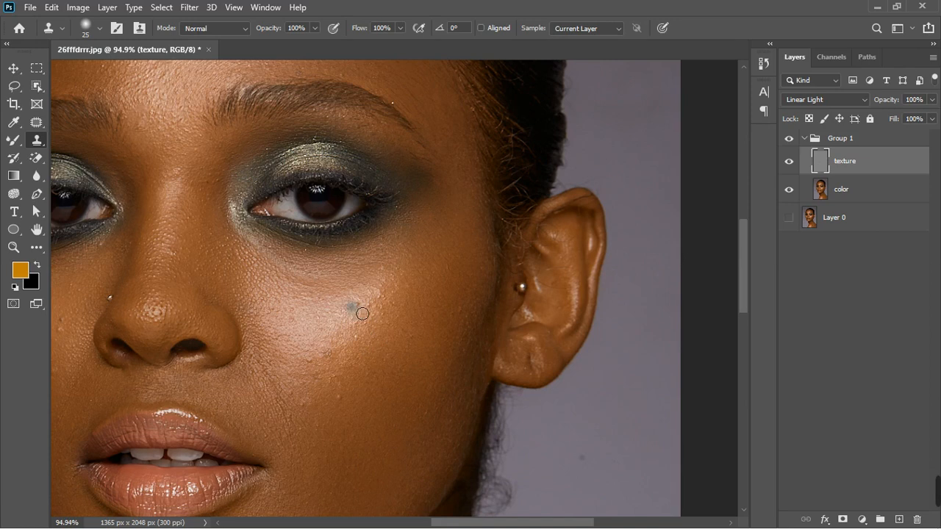
click(372, 316)
drag(384, 307, 392, 302)
click(400, 307)
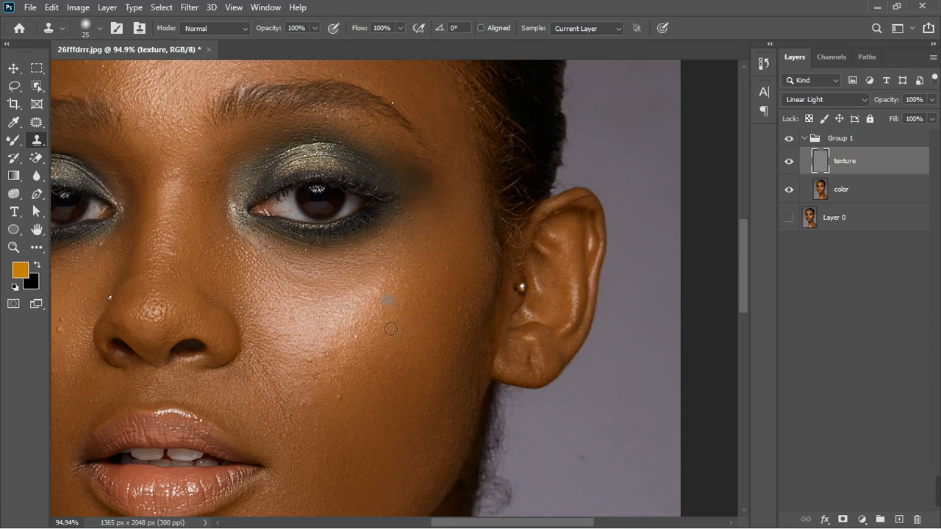
click(357, 331)
click(344, 401)
click(342, 381)
drag(326, 410, 321, 419)
alt+click(315, 432)
mouse_move(292, 438)
mouse_down()
mouse_move(288, 396)
mouse_move(272, 374)
mouse_up()
- Smooth the texture between the nose wing and the mouth corner using the Clone Stamp at size 40
scroll(331, 430, down, 5)
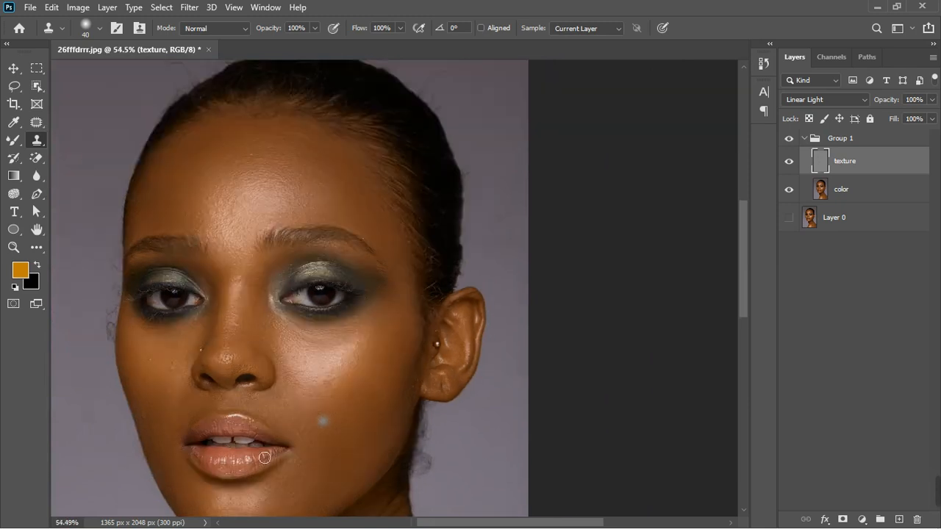
scroll(180, 391, down, 2)
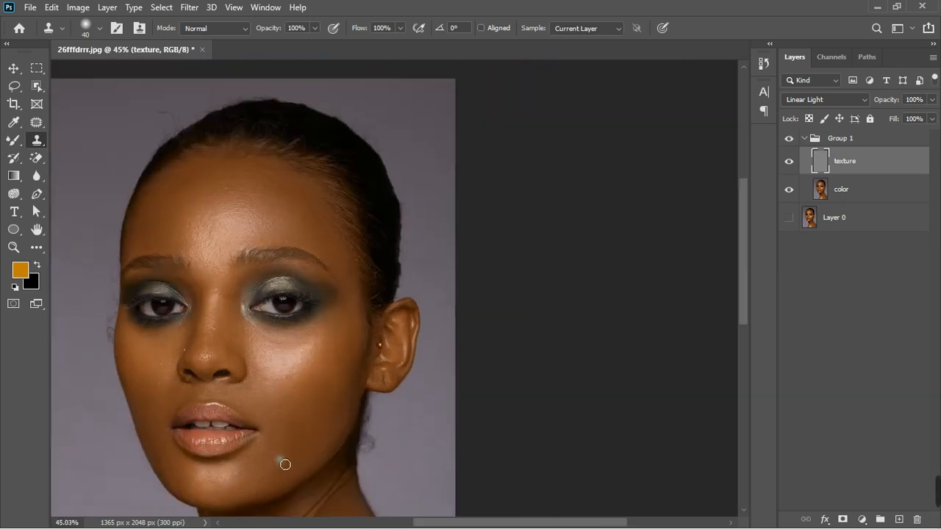
scroll(286, 465, up, 3)
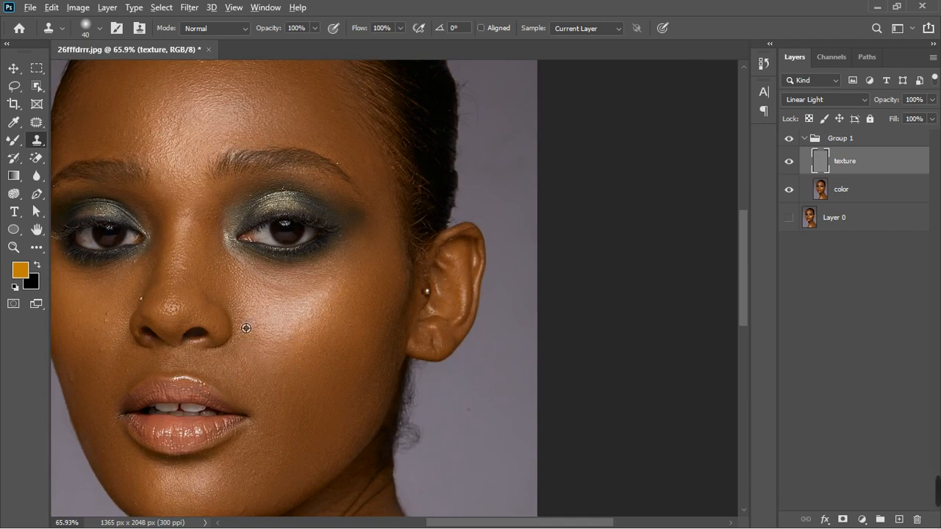
alt+click(247, 328)
drag(244, 339, 251, 351)
click(266, 390)
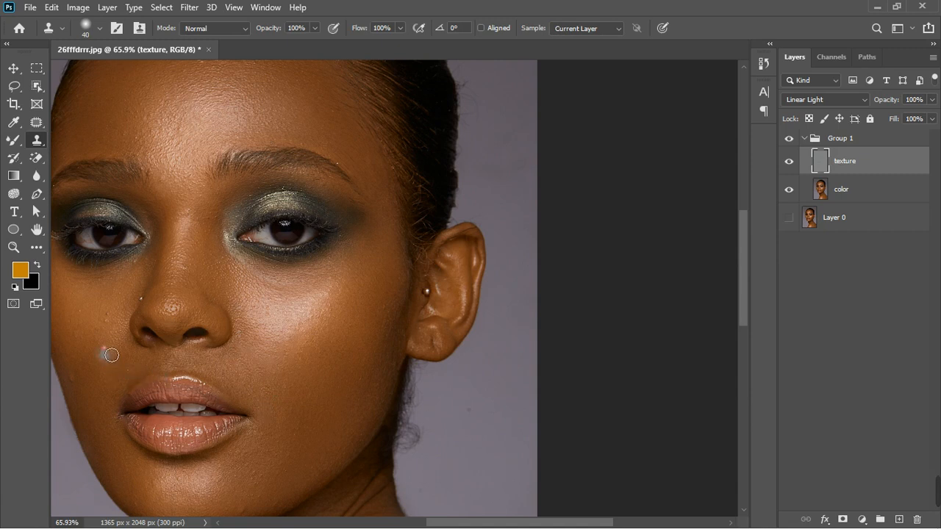
- Clone out the blemishes on the far cheek beside the nose and mouth
drag(109, 325, 110, 330)
click(87, 373)
click(84, 391)
click(101, 347)
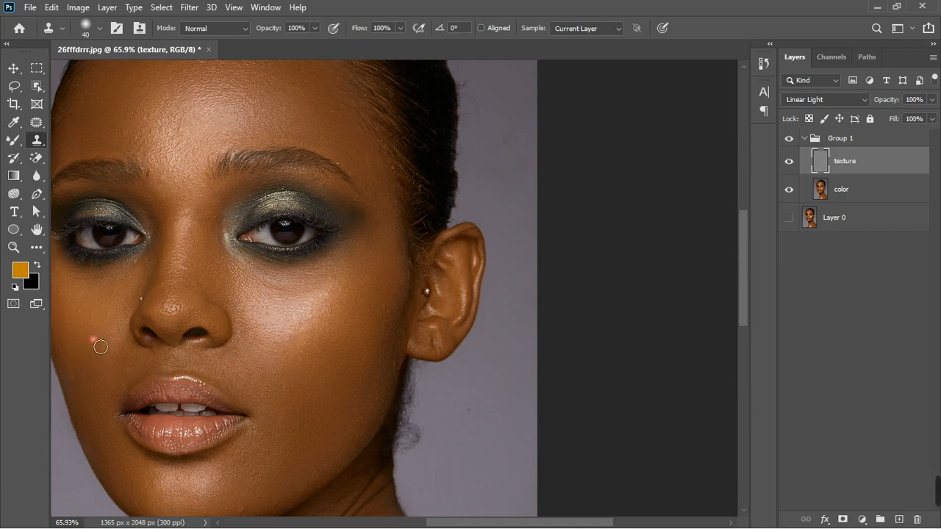
- Remove the small bright spot on the side of the nose by cloning clean skin texture over it
click(146, 303)
click(132, 336)
click(147, 303)
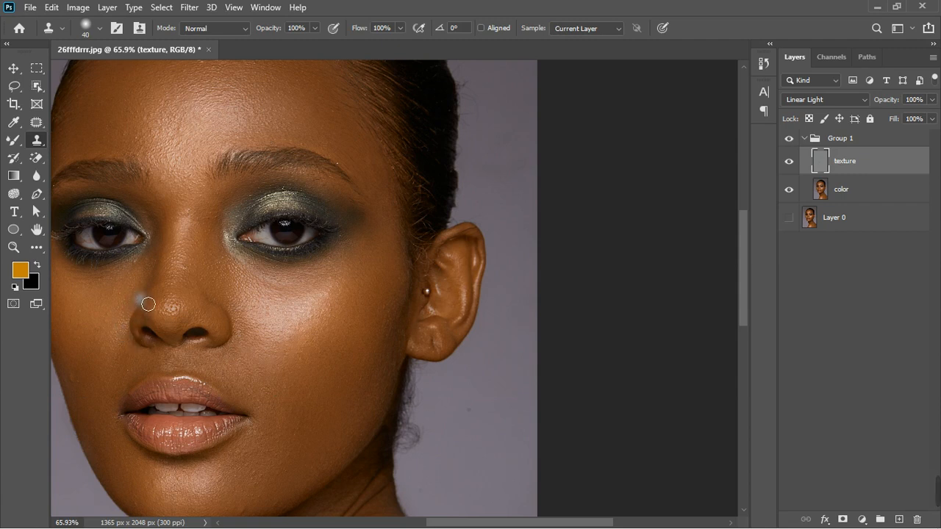
click(145, 291)
click(145, 271)
- Clone away the bright specks at the outer end of the ear-side eyebrow
click(332, 171)
click(348, 171)
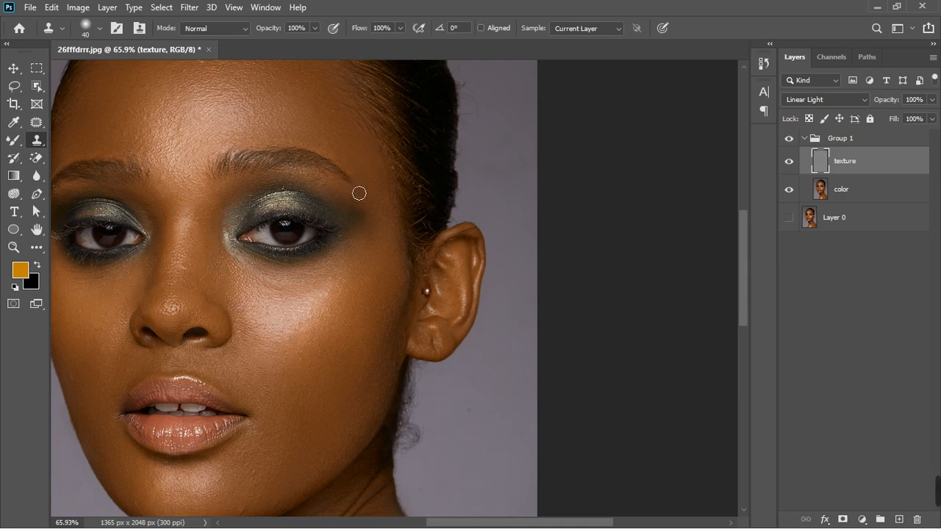
click(345, 177)
- Clone out the dark spots on the upper shoulder and the base of the neck using the Clone Stamp at size 50
scroll(332, 397, down, 4)
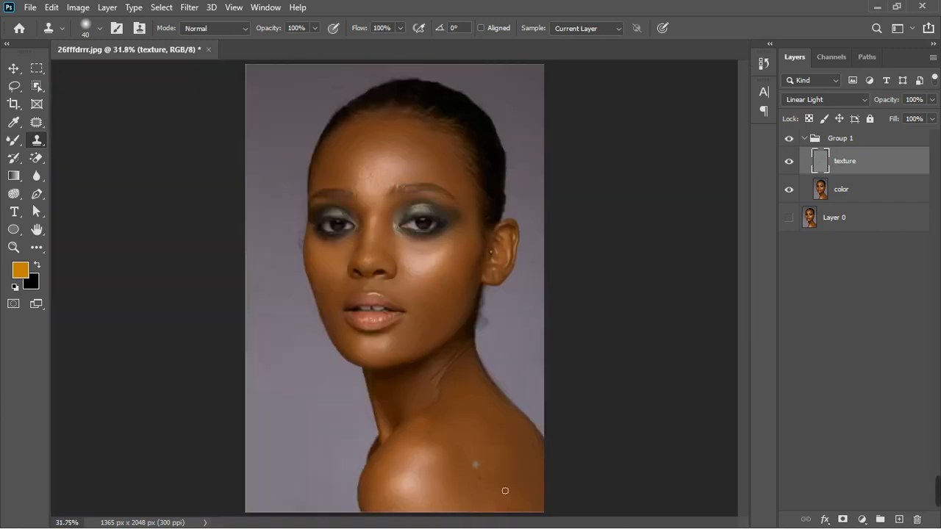
scroll(505, 492, up, 4)
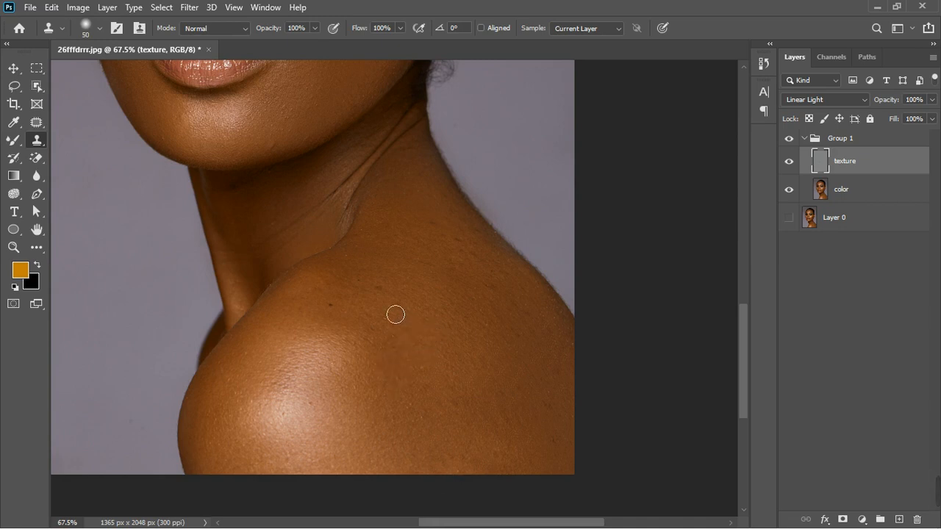
drag(339, 313, 450, 234)
alt+click(377, 325)
click(340, 322)
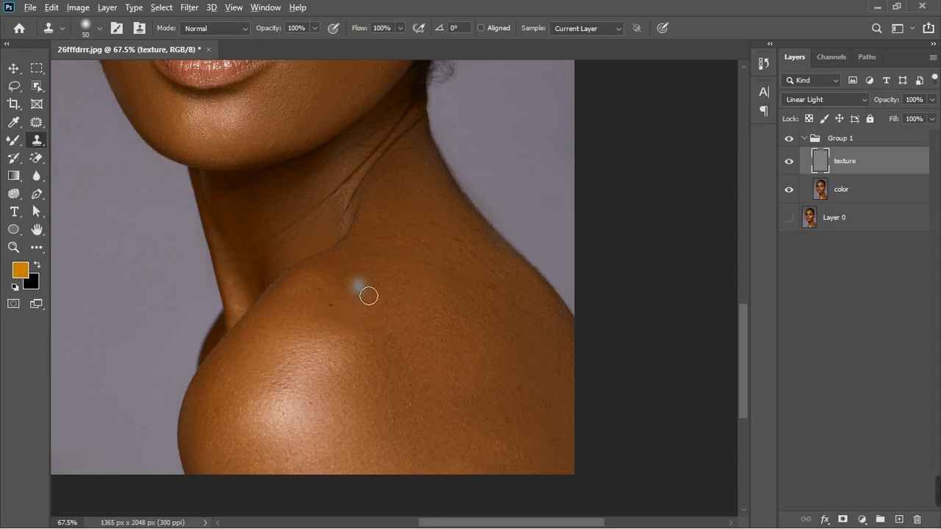
alt+click(368, 295)
drag(456, 275, 466, 251)
click(471, 258)
click(478, 248)
click(460, 240)
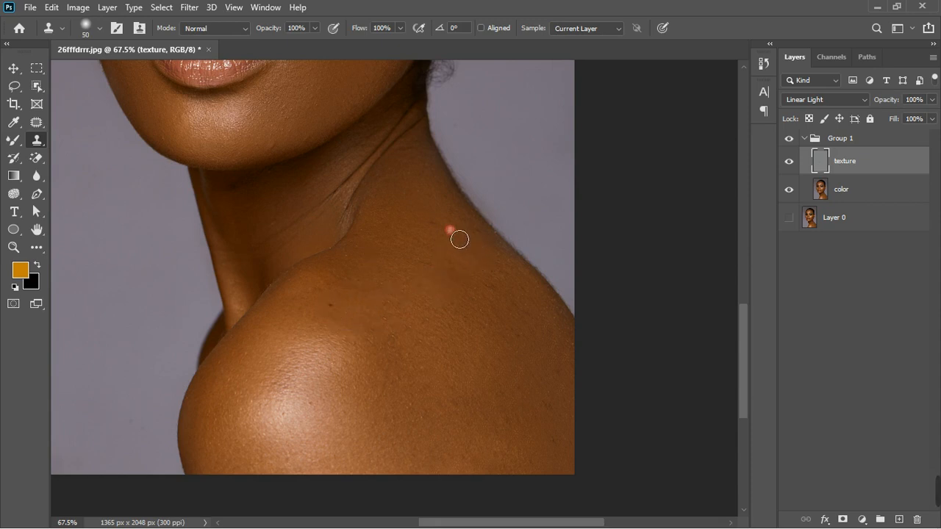
click(395, 213)
click(393, 199)
- Clone clean skin texture over the spots along the outer edge and lower part of the back
drag(473, 266, 508, 299)
click(513, 294)
click(528, 303)
click(549, 336)
click(576, 378)
click(559, 437)
click(548, 411)
click(514, 427)
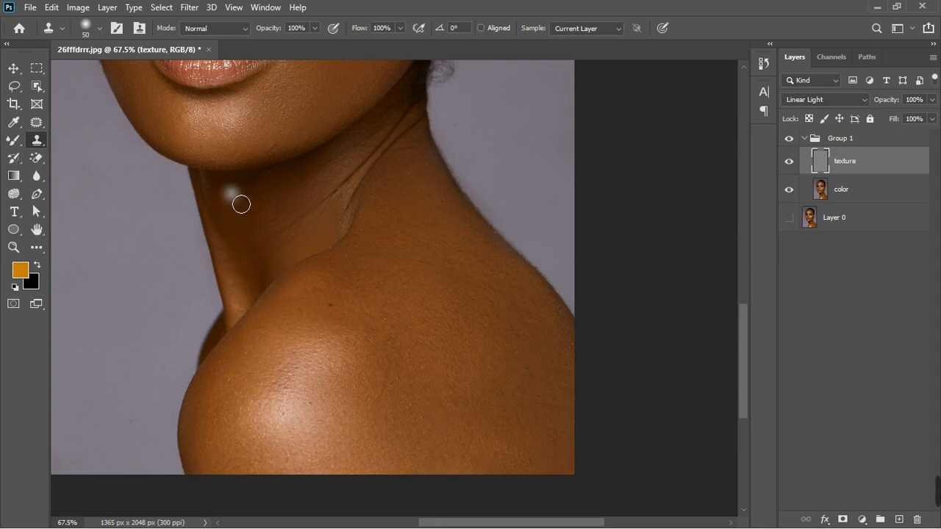
- Make Layer 0 visible and toggle Group 1 off and on to compare the portrait before and after retouching
scroll(413, 356, down, 6)
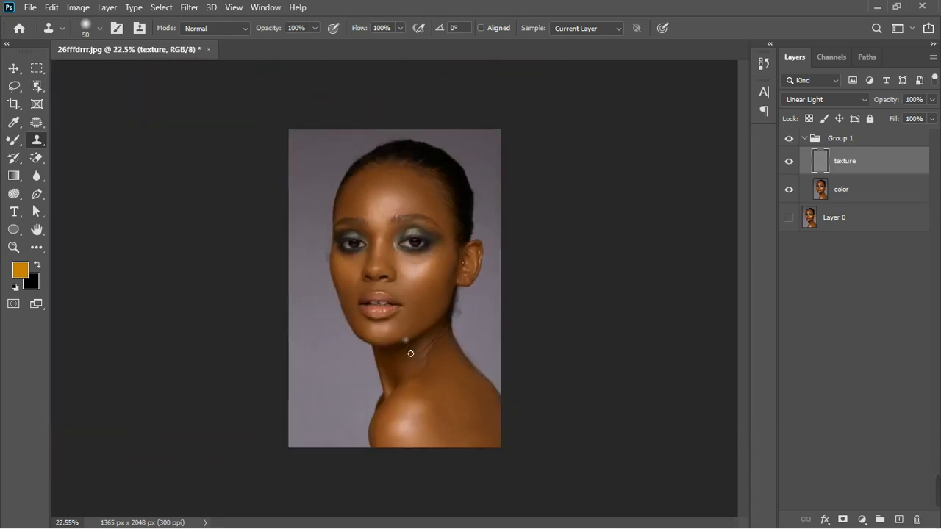
click(789, 139)
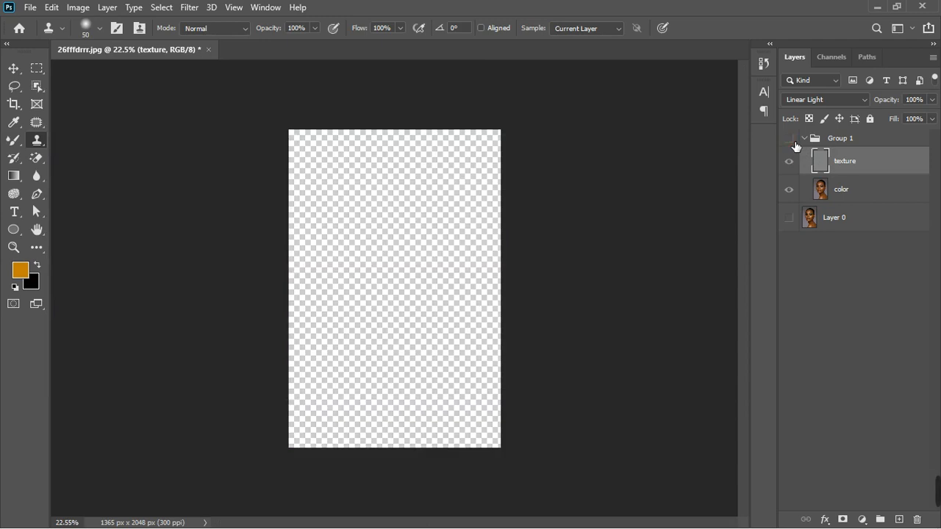
click(790, 139)
click(790, 218)
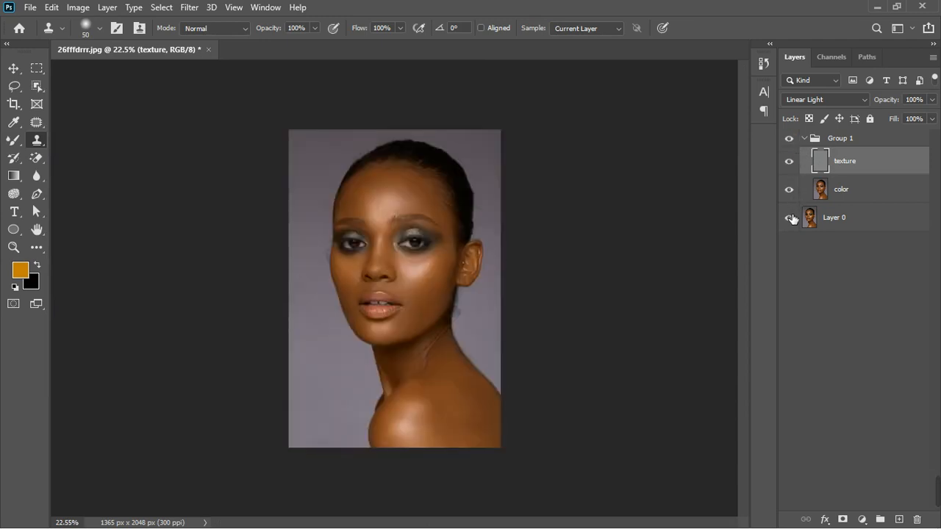
click(790, 139)
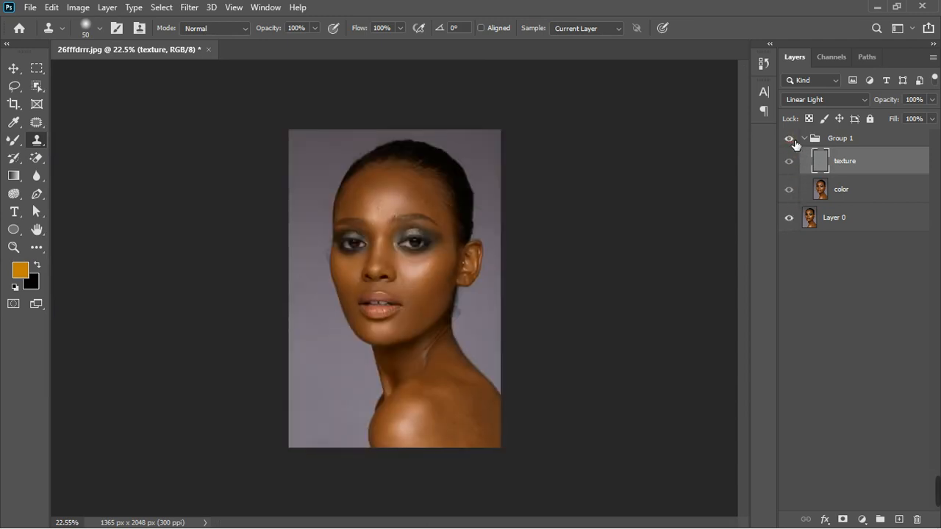
click(790, 139)
- Stamp all visible layers into a new merged layer above Group 1
scroll(431, 271, up, 2)
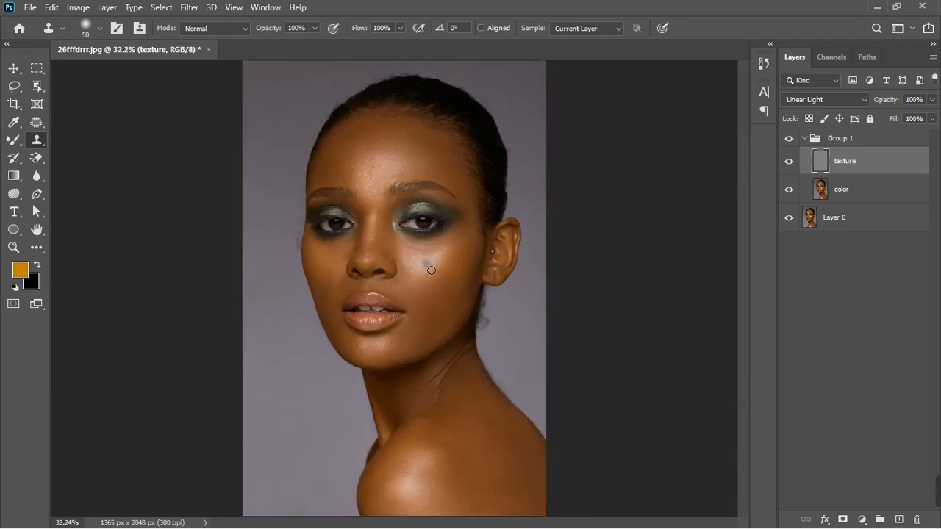
click(879, 147)
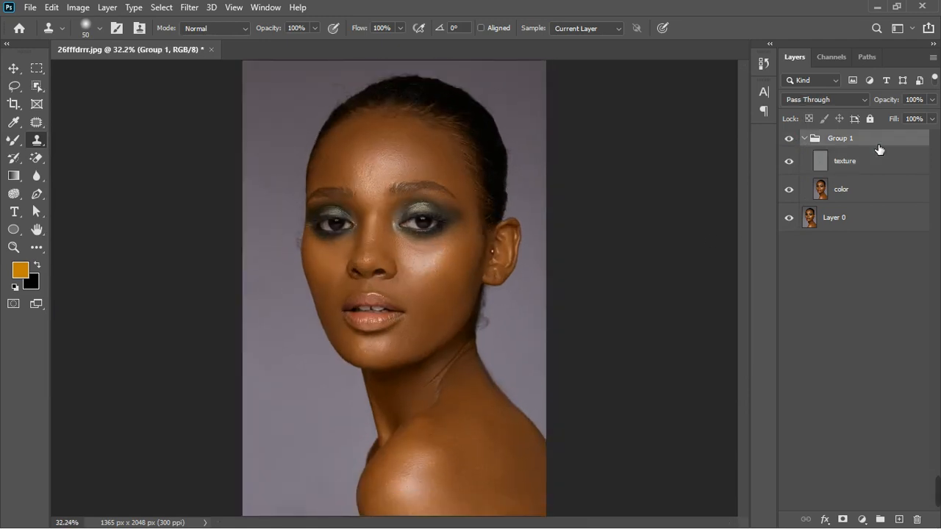
key(ctrl+shift+alt+e)
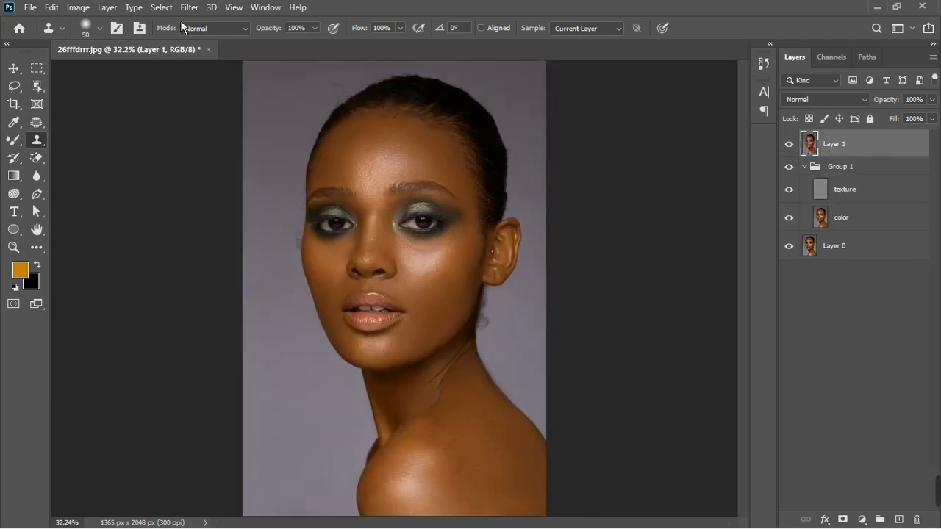
- Start the Camera Raw Filter on Layer 1 and set Highlights to +41, Whites to +21, Shadows to -8 and Blacks to -6
click(189, 9)
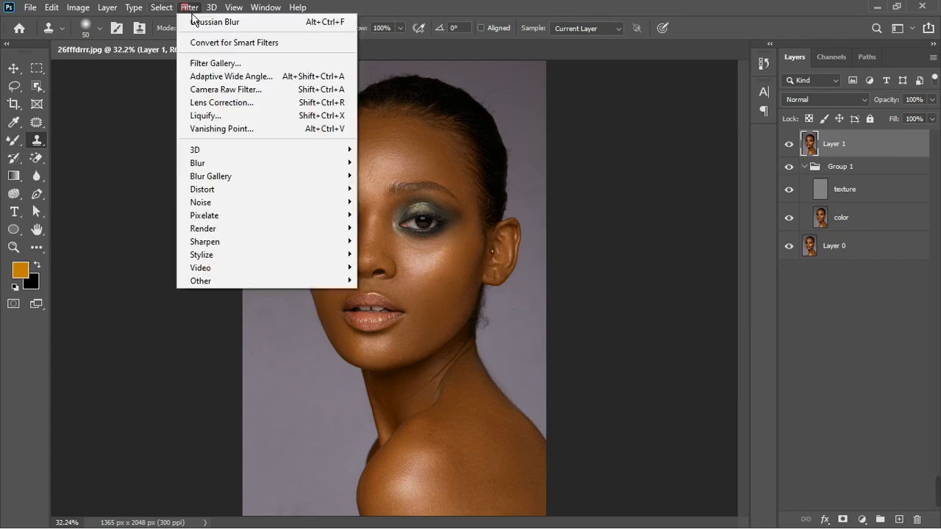
click(244, 95)
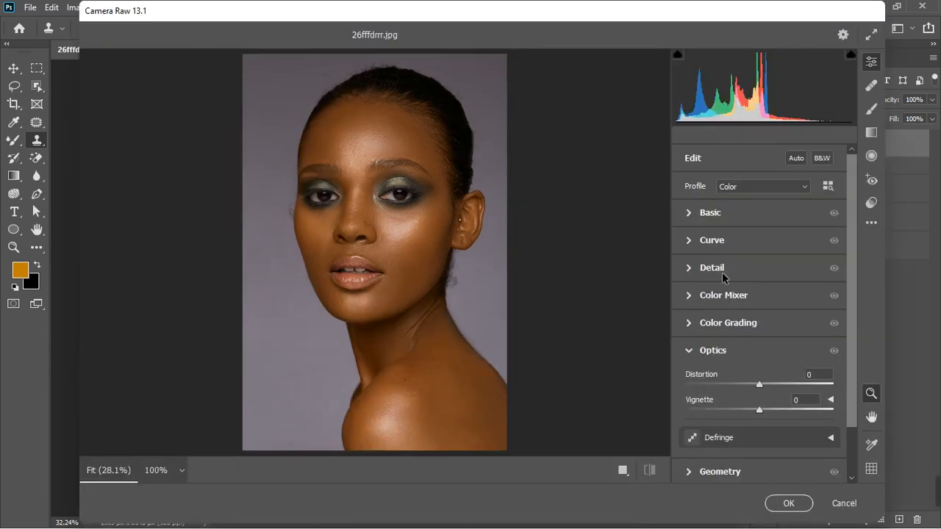
click(692, 212)
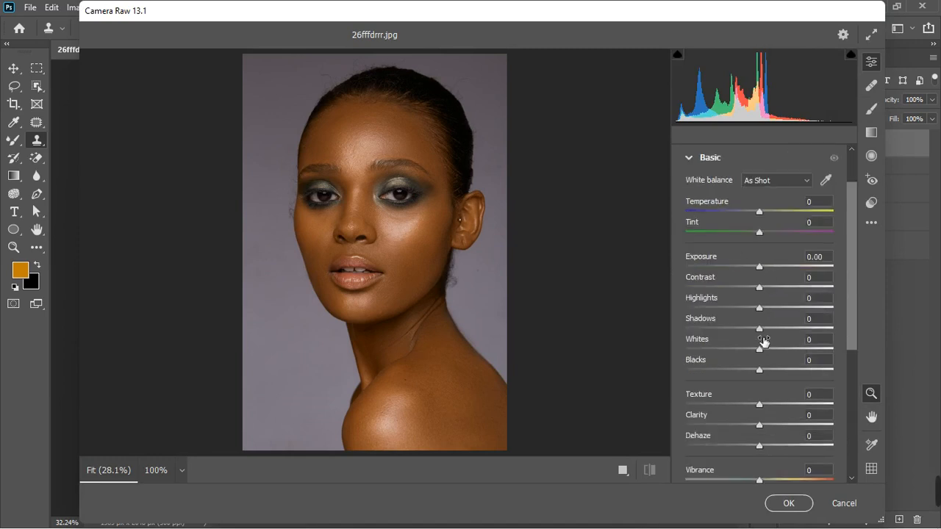
drag(760, 309, 790, 301)
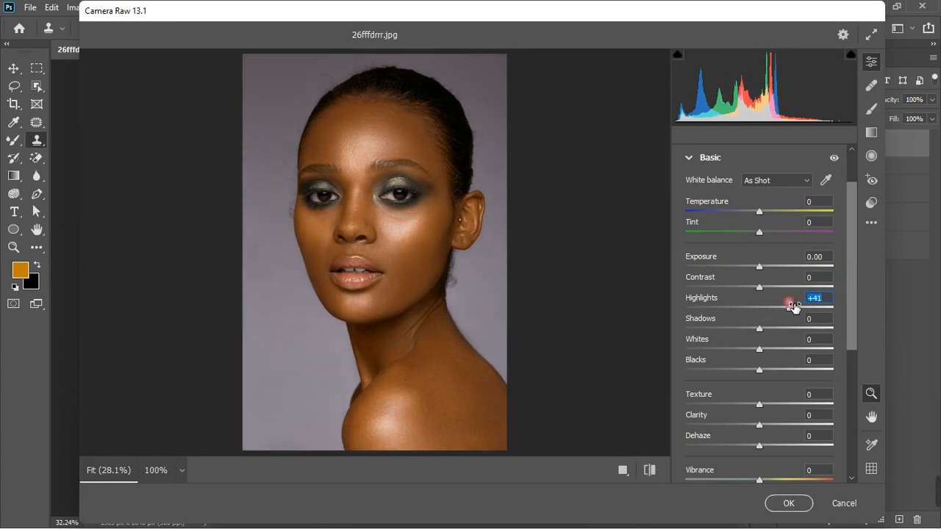
drag(760, 350, 776, 349)
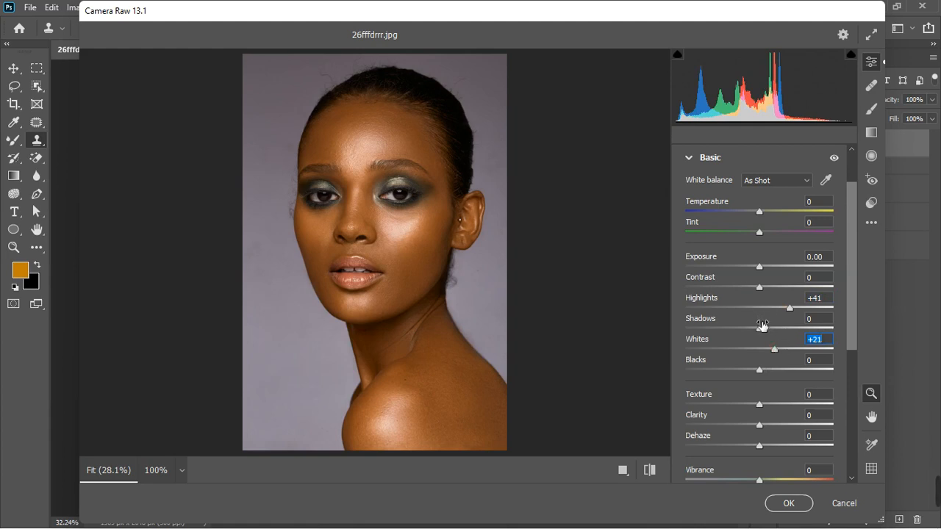
drag(759, 330, 754, 337)
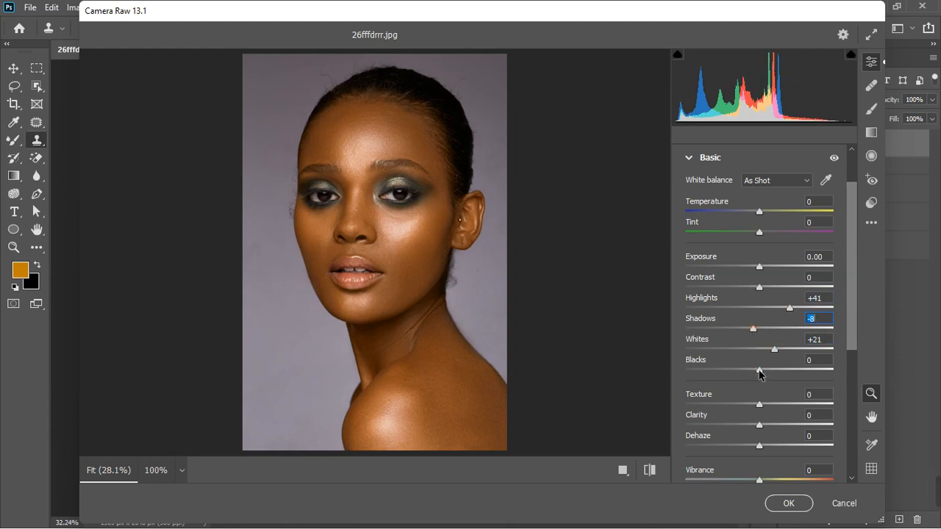
drag(759, 372, 755, 372)
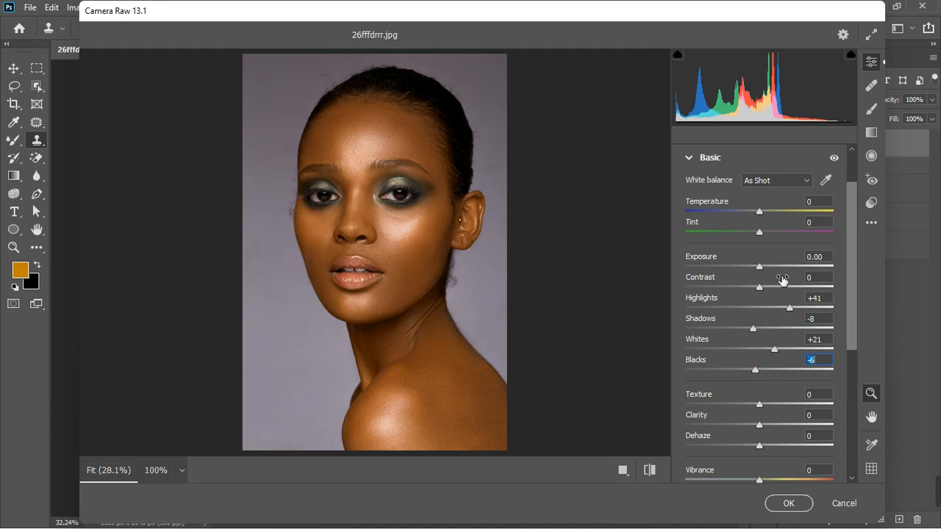
- Set Exposure to +0.05 and fine-tune Highlights to +38, trying Whites at +26 before settling on +21
drag(759, 265, 760, 265)
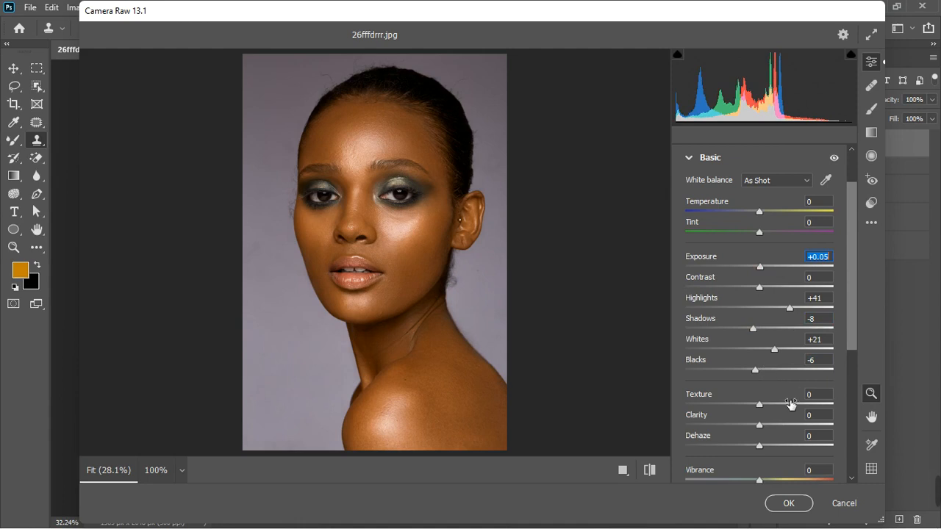
scroll(770, 381, down, 1)
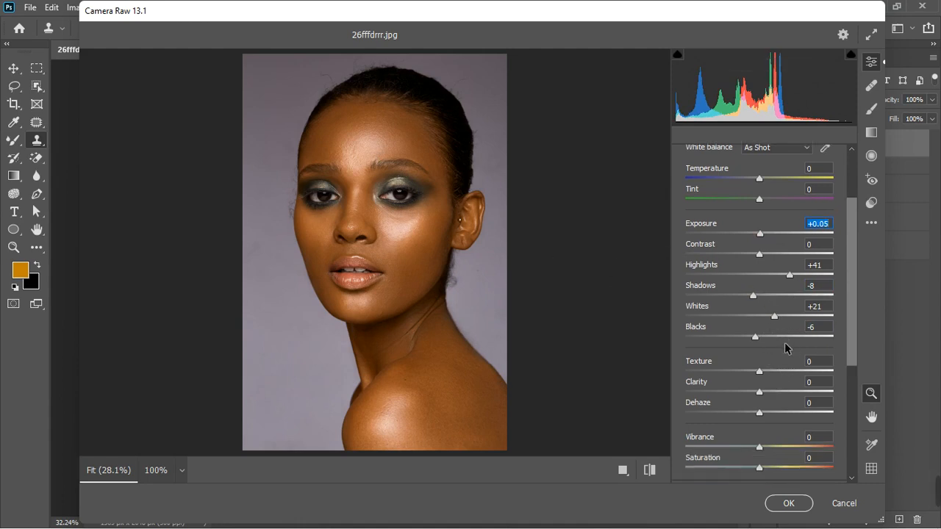
drag(776, 318, 779, 319)
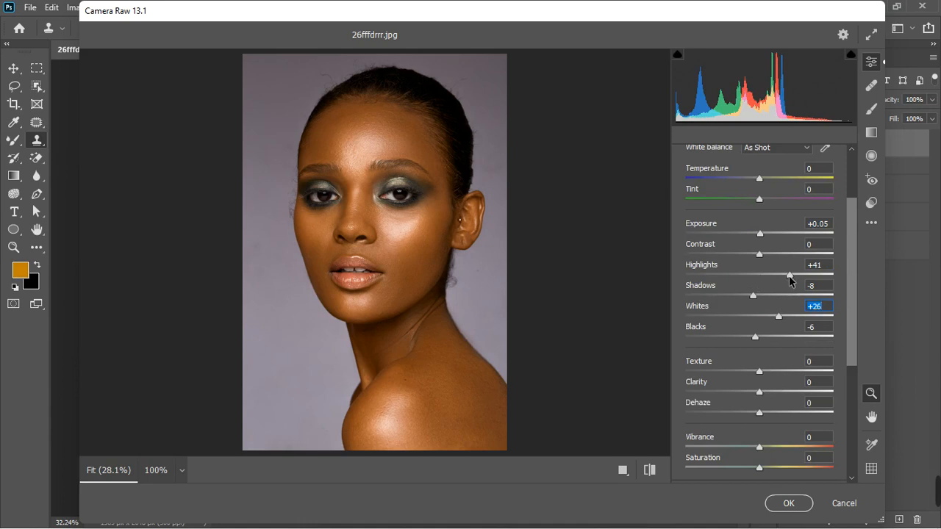
drag(789, 276, 788, 275)
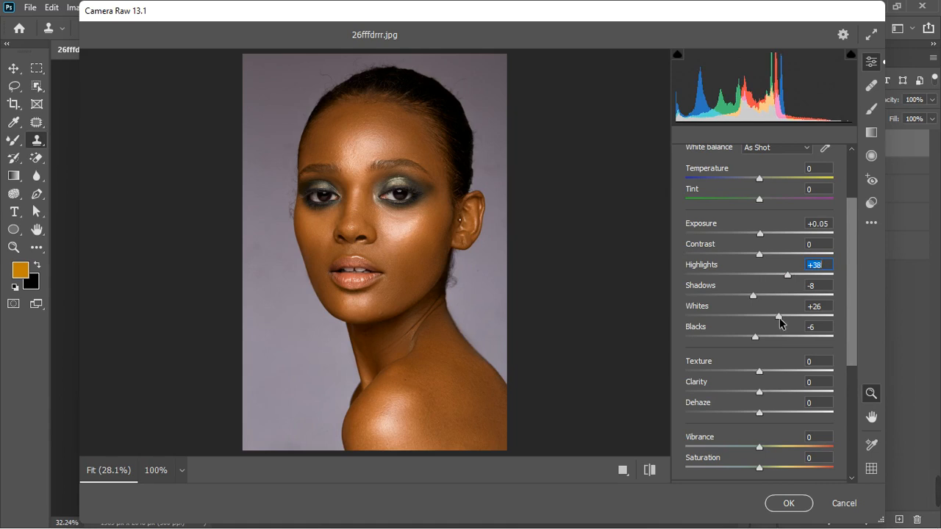
drag(780, 318, 776, 317)
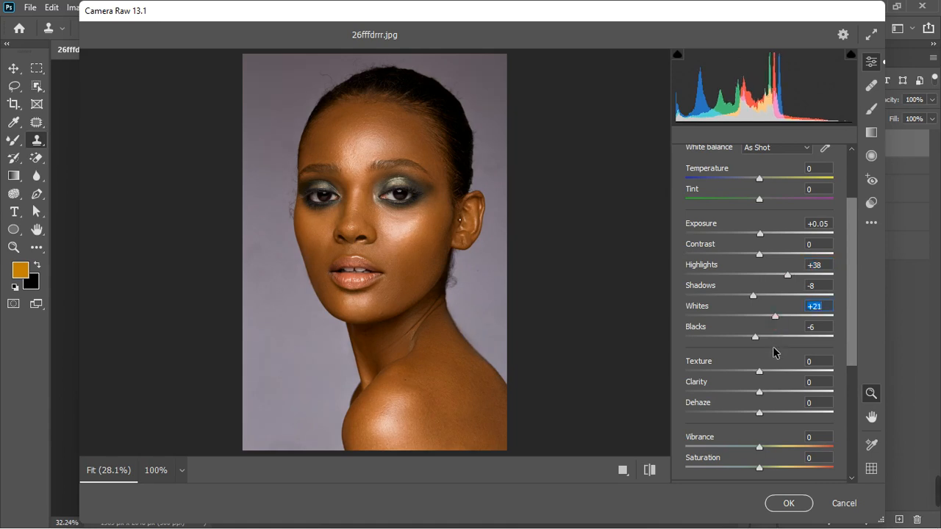
- Set Texture to +7 and Vibrance to +4 in the Basic adjustments
scroll(776, 367, down, 1)
drag(761, 340, 767, 341)
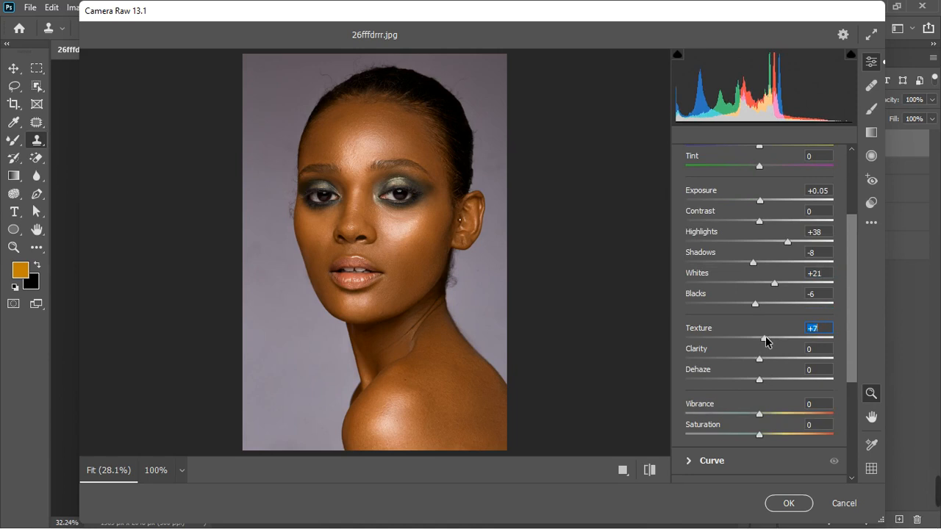
click(759, 413)
drag(761, 417, 763, 417)
scroll(762, 426, down, 5)
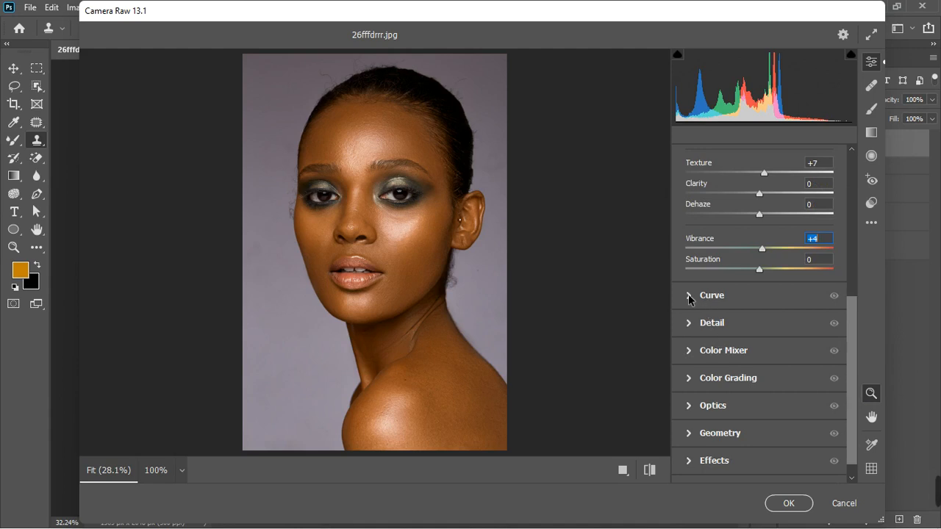
- Raise Blacks to +10 to lighten the darkest tones of the portrait
scroll(786, 304, up, 4)
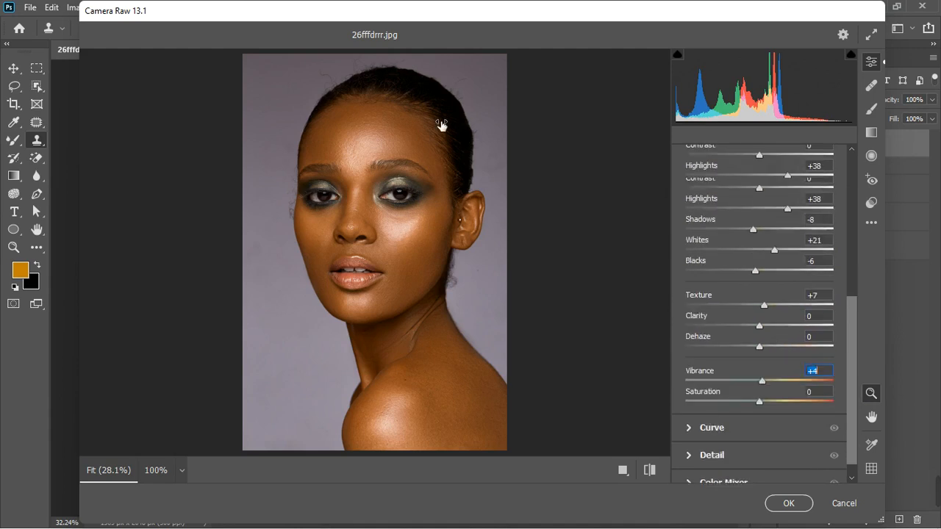
scroll(463, 157, up, 1)
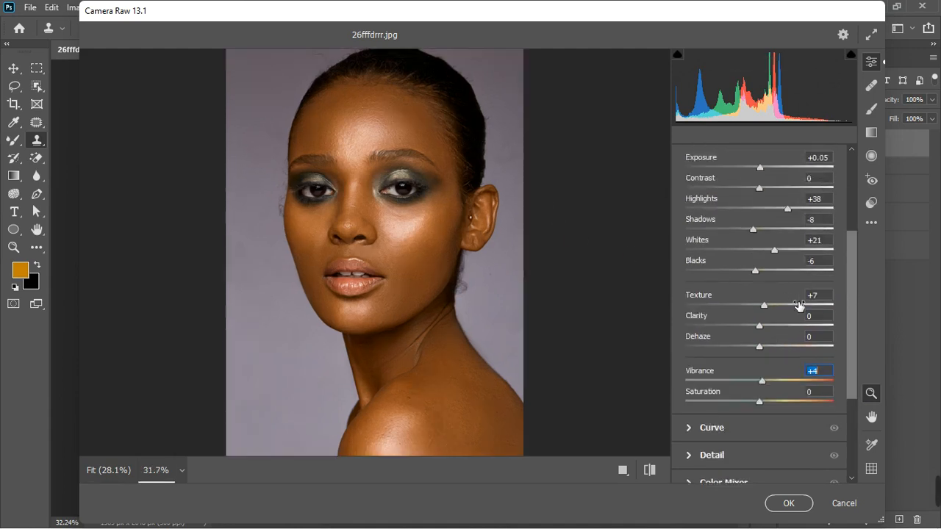
drag(757, 271, 767, 272)
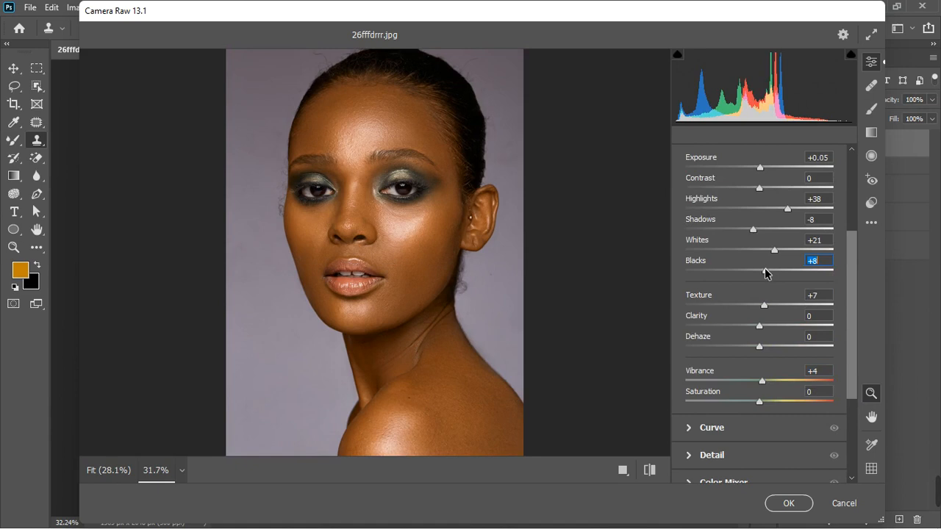
mouse_move(765, 273)
mouse_down()
mouse_move(754, 271)
mouse_move(770, 273)
mouse_up()
- Set the Blues hue to -3 in the Color Mixer and adjust the Reds hue, resetting it once between attempts
scroll(472, 298, down, 1)
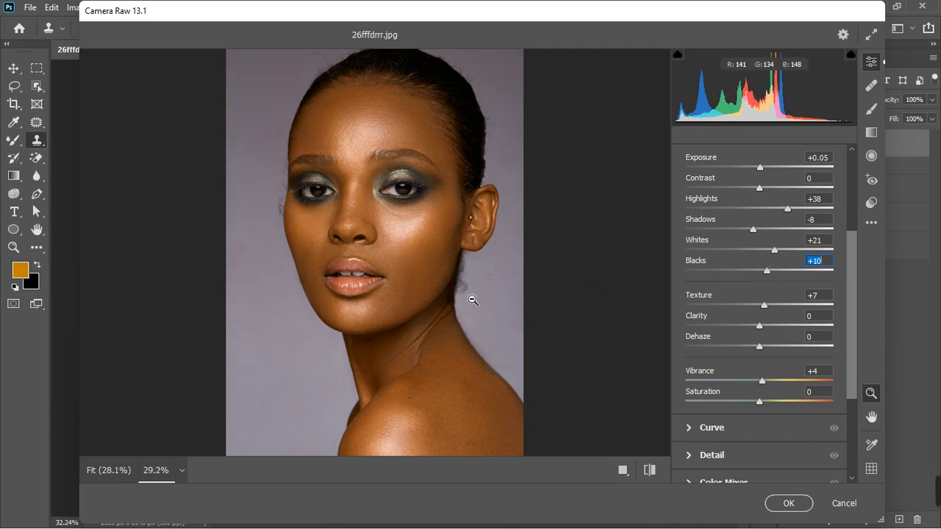
scroll(735, 319, down, 2)
scroll(735, 320, down, 2)
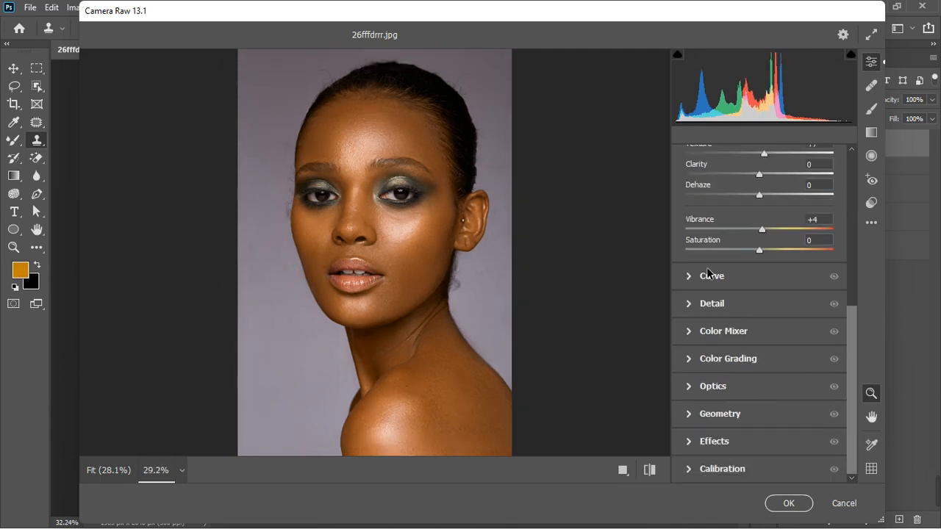
click(691, 333)
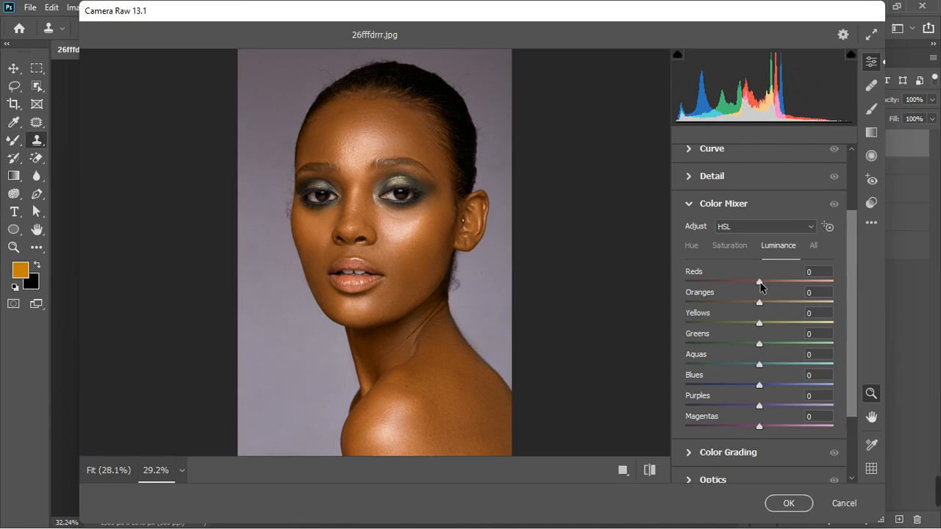
click(692, 247)
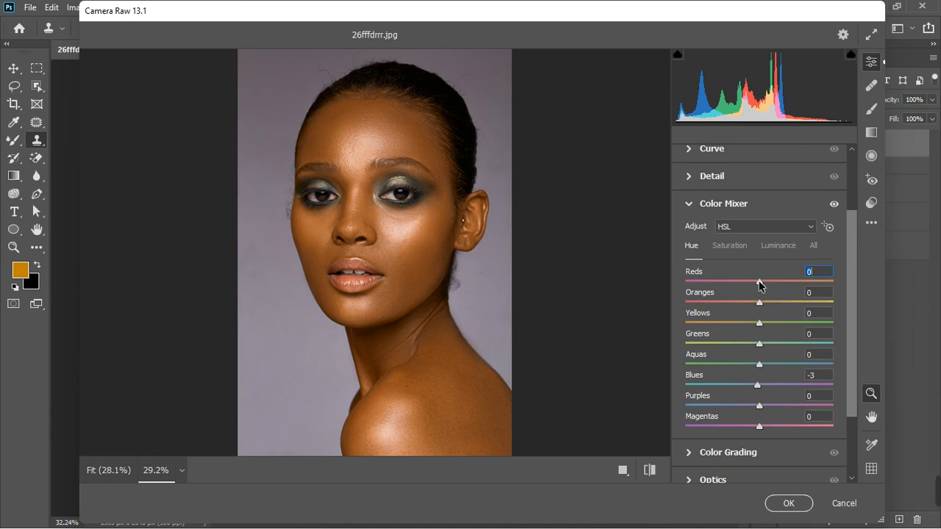
drag(747, 284, 716, 294)
double_click(717, 282)
drag(746, 284, 737, 292)
- Set the Color Mixer saturation to +35 for Reds and +4 for Oranges
click(725, 248)
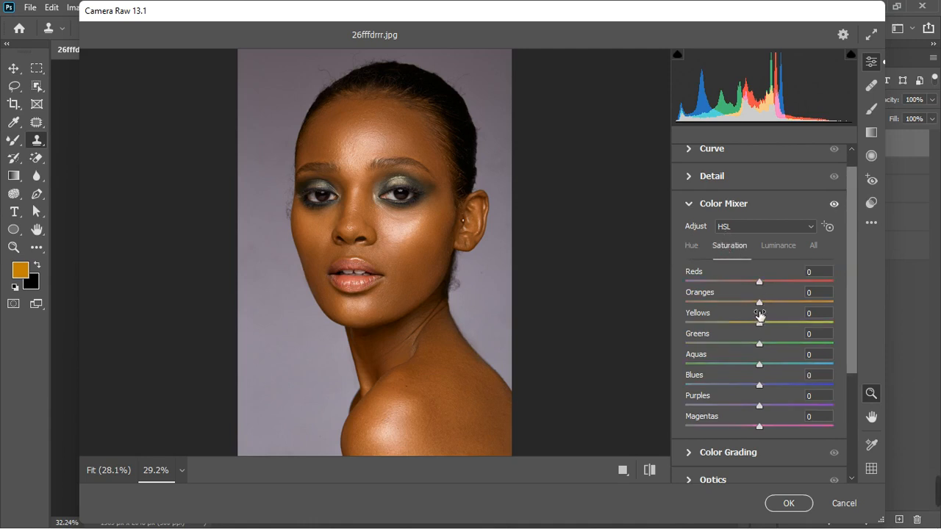
drag(762, 309, 764, 309)
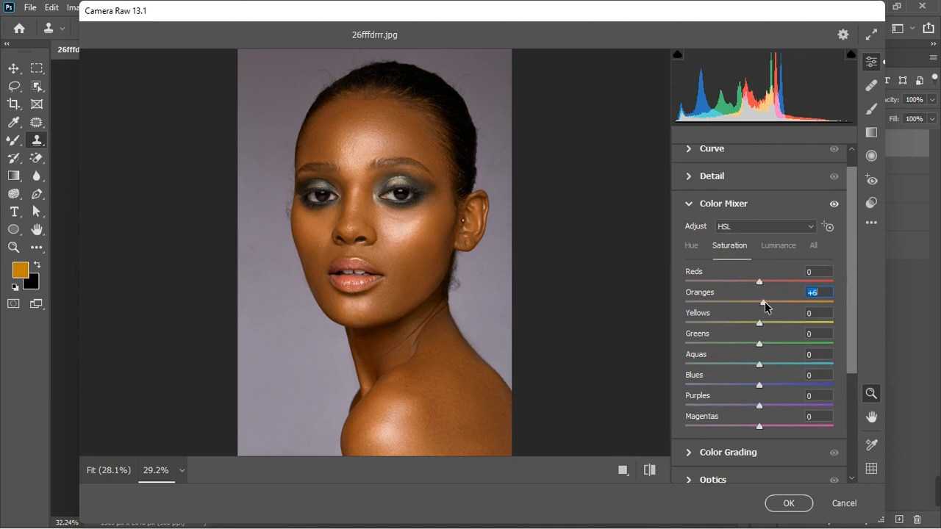
drag(759, 282, 775, 281)
click(784, 282)
drag(763, 302, 762, 303)
scroll(769, 356, down, 1)
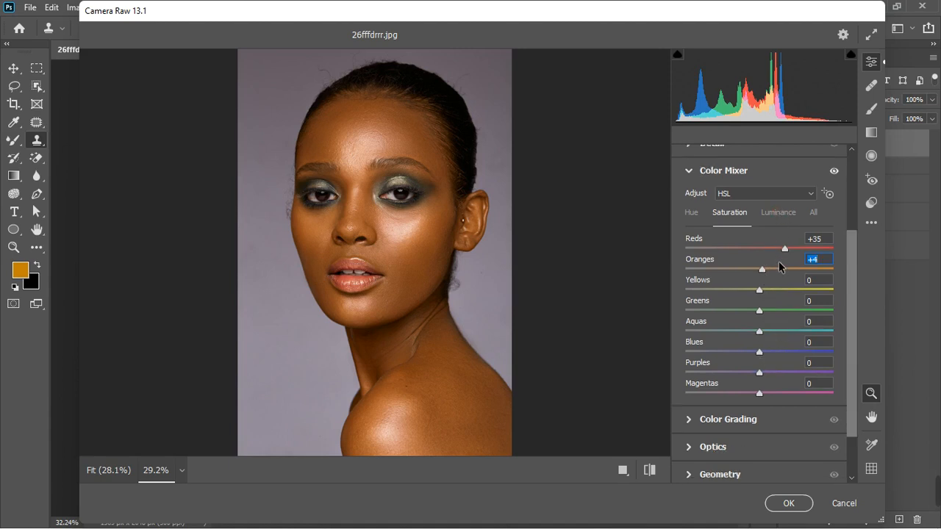
- Set the Oranges luminance to 5 and the Oranges saturation to 5 in the Color Mixer
click(779, 213)
drag(761, 269, 767, 271)
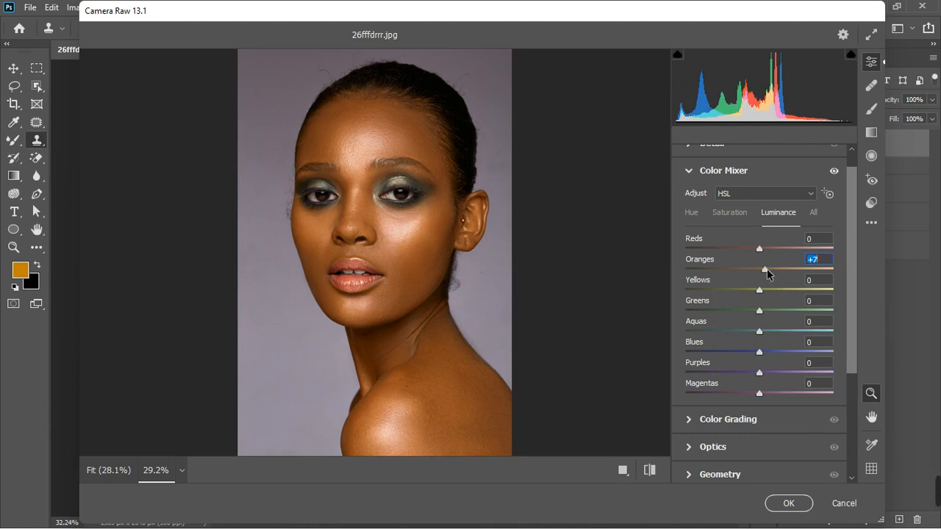
text(5)
click(731, 213)
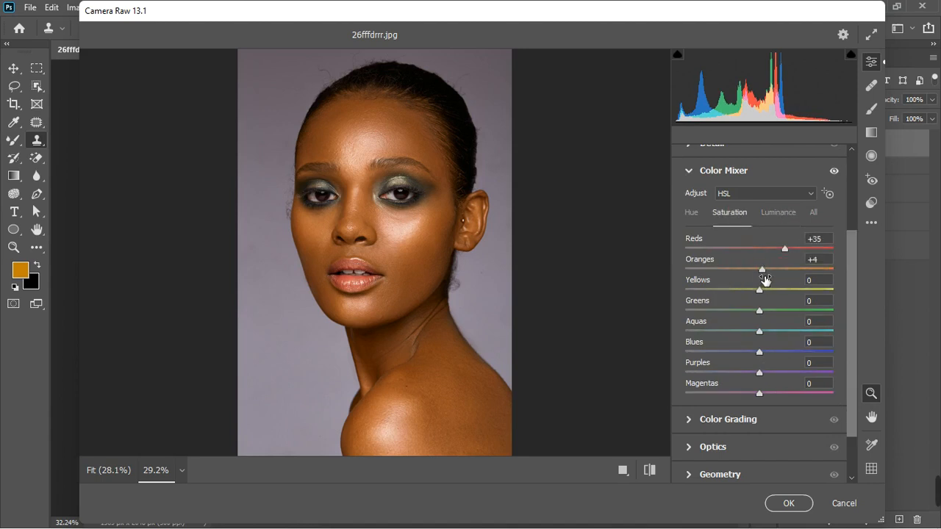
click(764, 271)
text(5)
key(Return)
- Calibrate the primary colour hues to -21 for Red Primary, +23 for Blue Primary and -11 for Green Primary
click(691, 172)
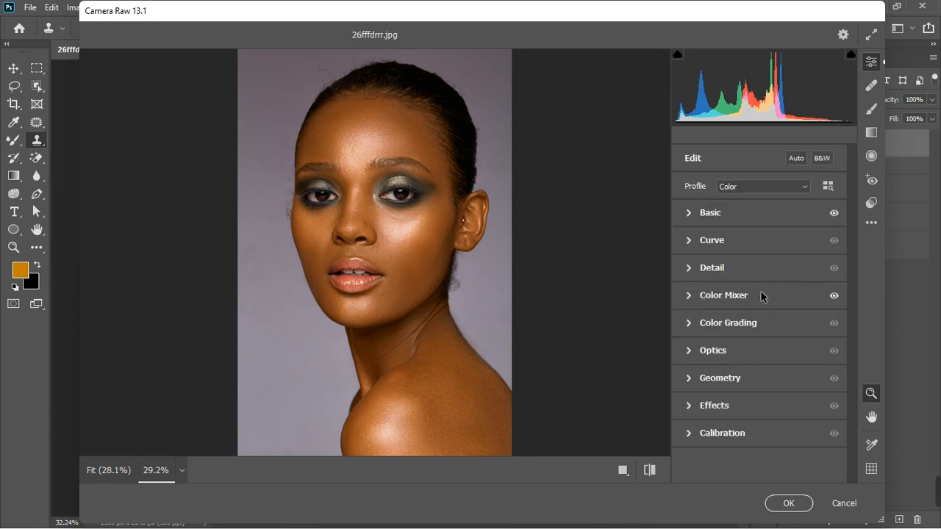
click(691, 433)
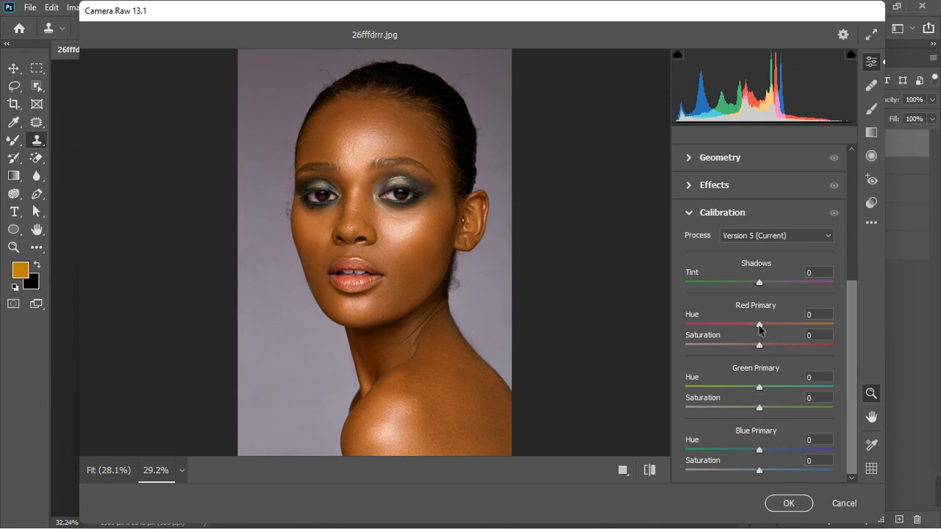
drag(760, 329, 749, 333)
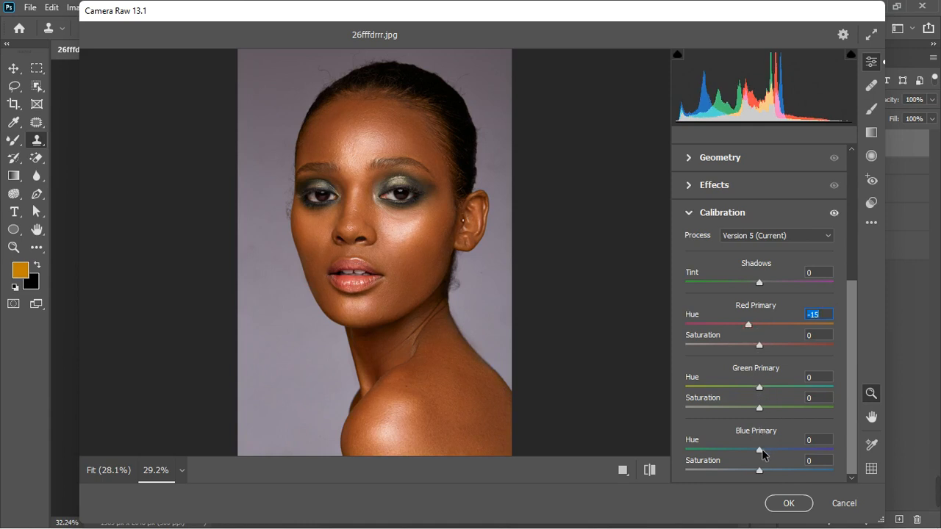
drag(763, 452, 777, 450)
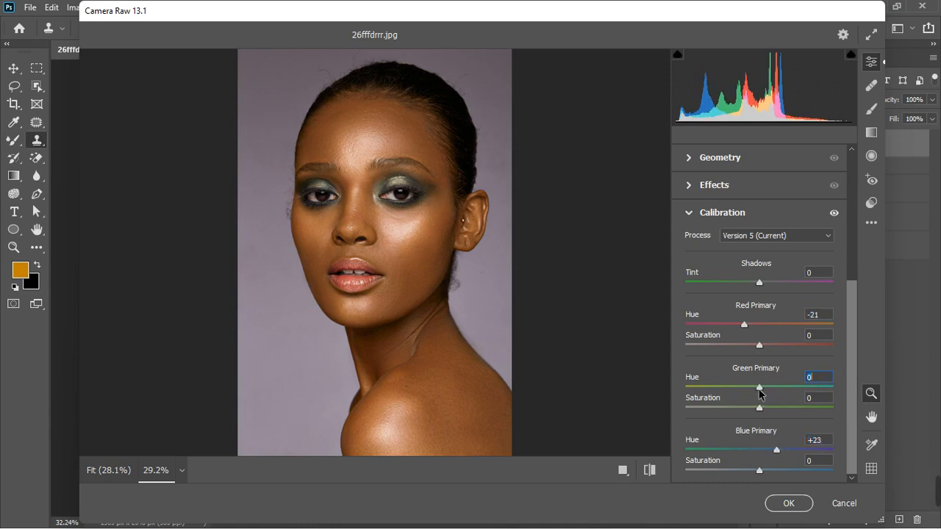
drag(760, 390, 751, 387)
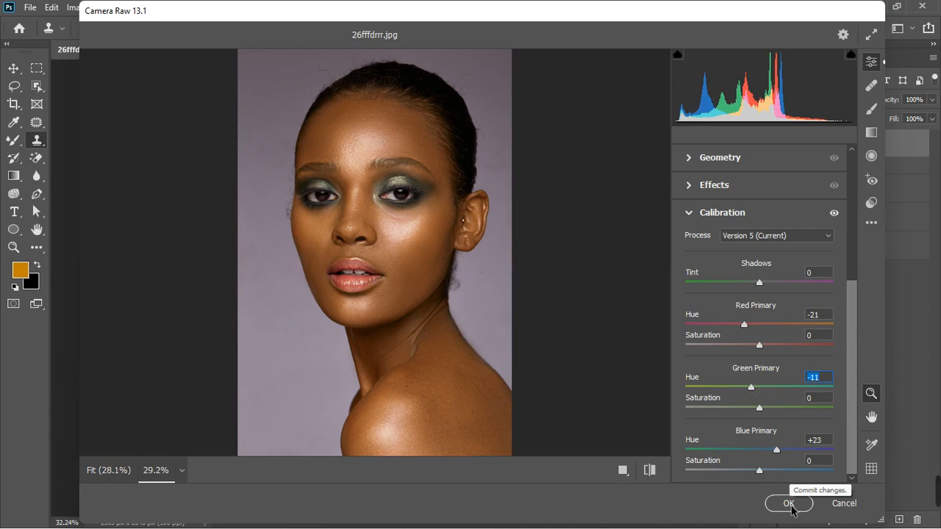
- Compare the portrait before and after the adjustments side by side and apply the Camera Raw filter to Layer 1
click(623, 471)
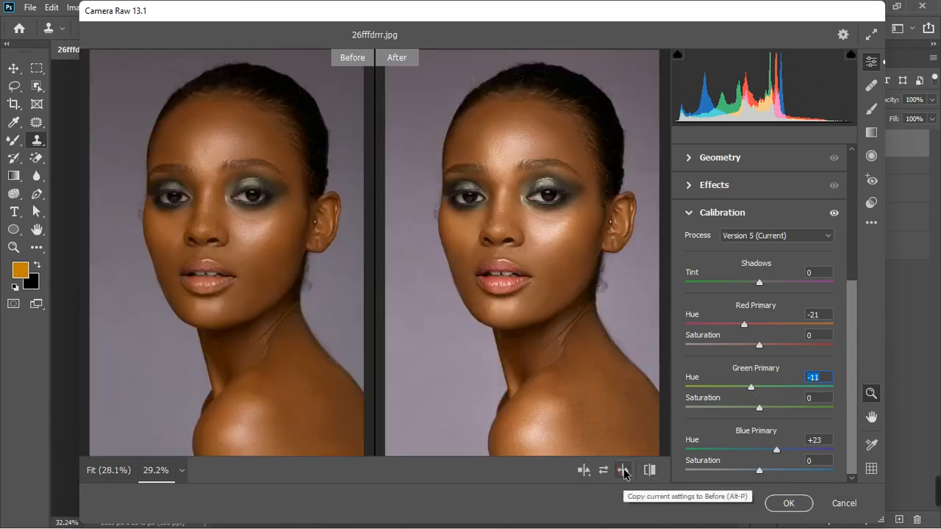
click(624, 471)
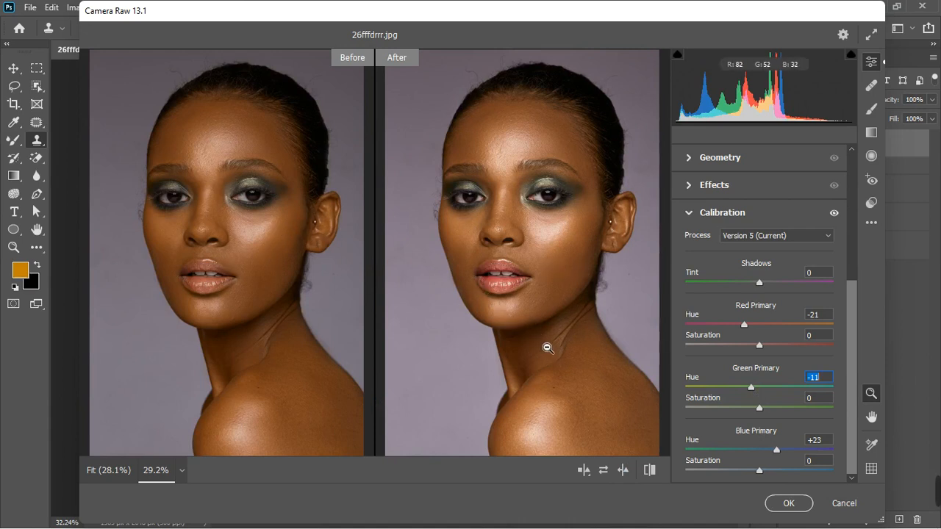
click(788, 504)
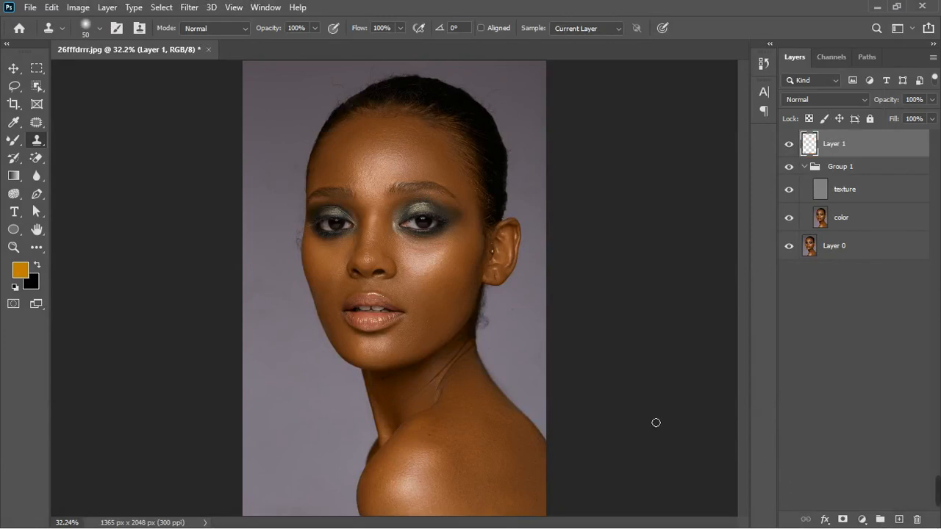
scroll(509, 376, down, 2)
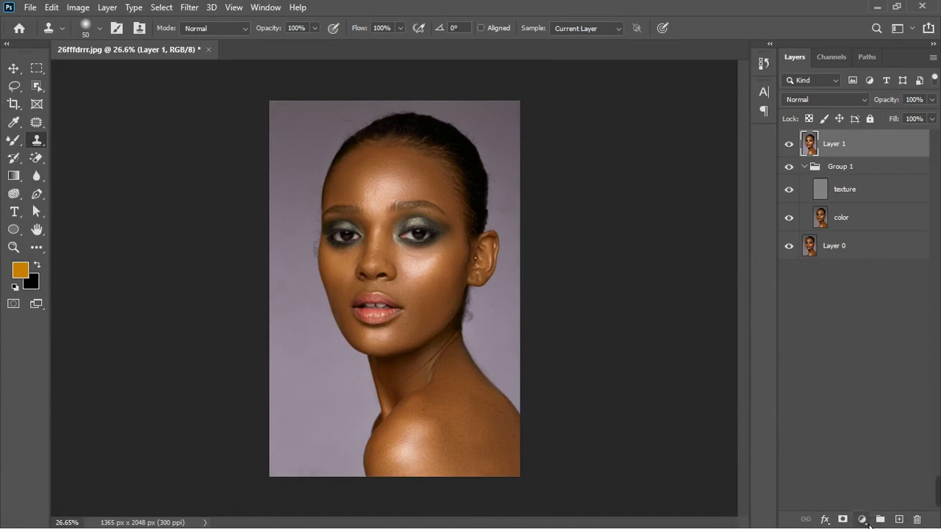
- Add a Color Lookup adjustment layer above Layer 1 and load the MELANIN.CUBE 3D LUT
click(862, 520)
click(868, 443)
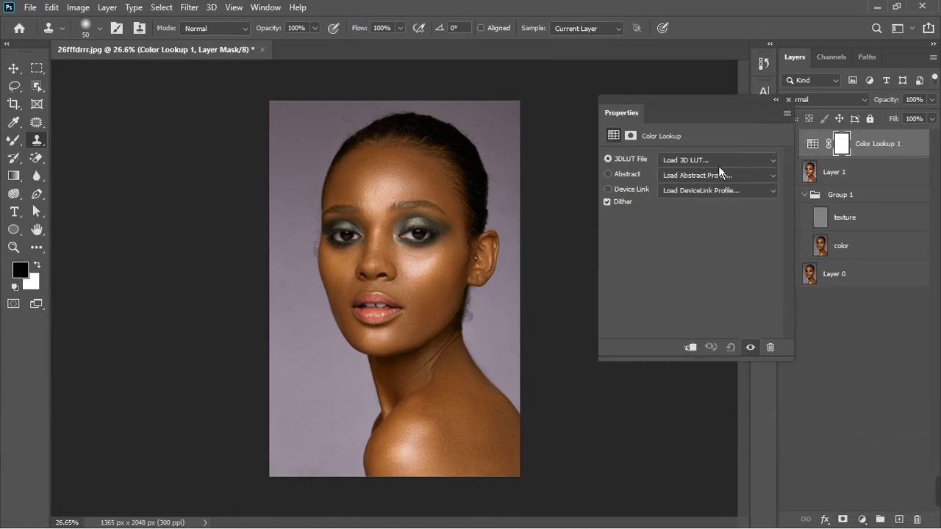
click(718, 166)
click(716, 352)
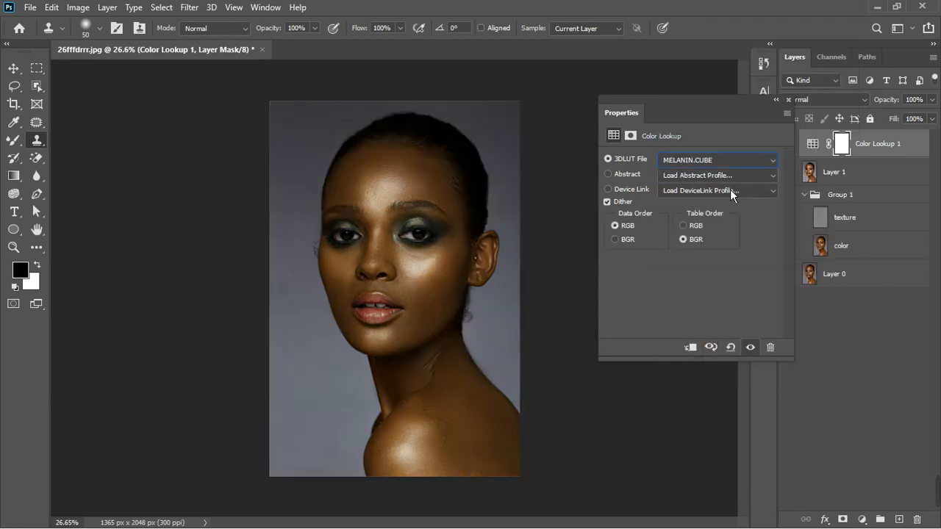
click(789, 100)
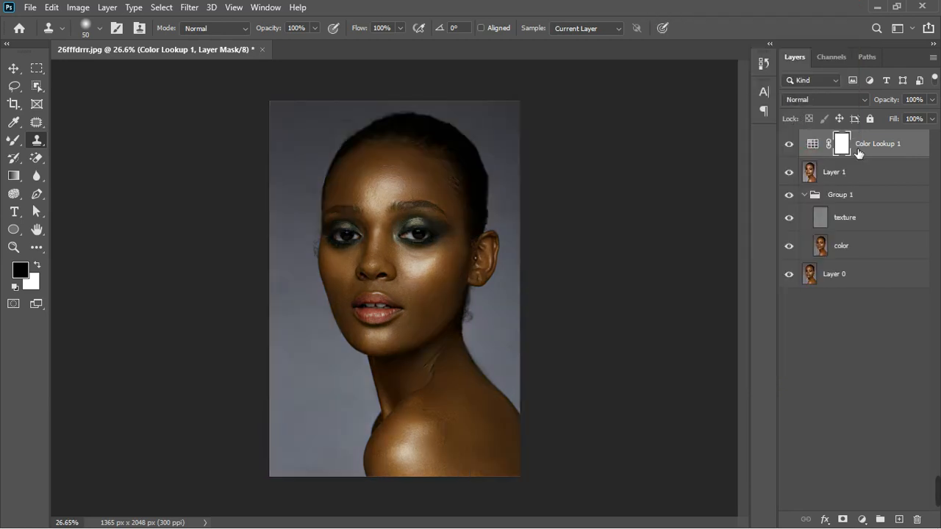
- Reduce the Color Lookup adjustment layer's opacity to 10% and deselect the layer
click(932, 100)
drag(935, 117, 901, 127)
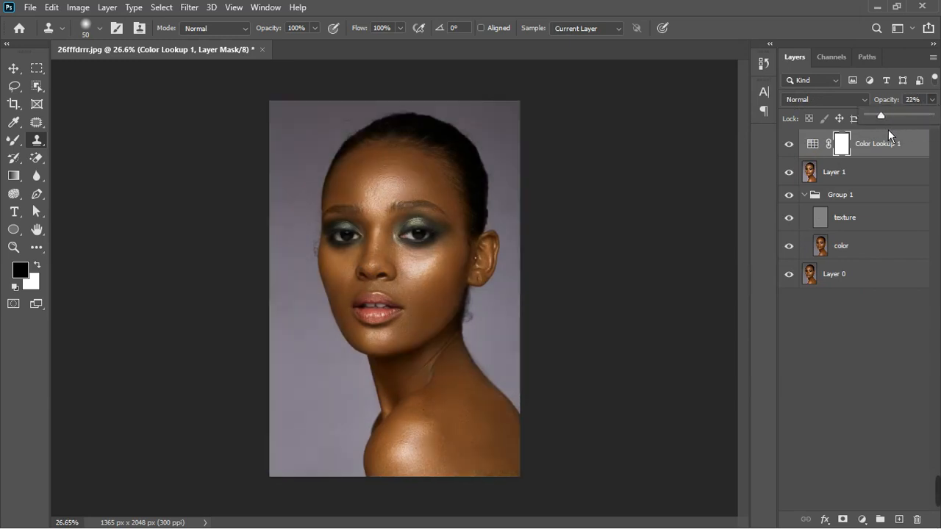
click(793, 152)
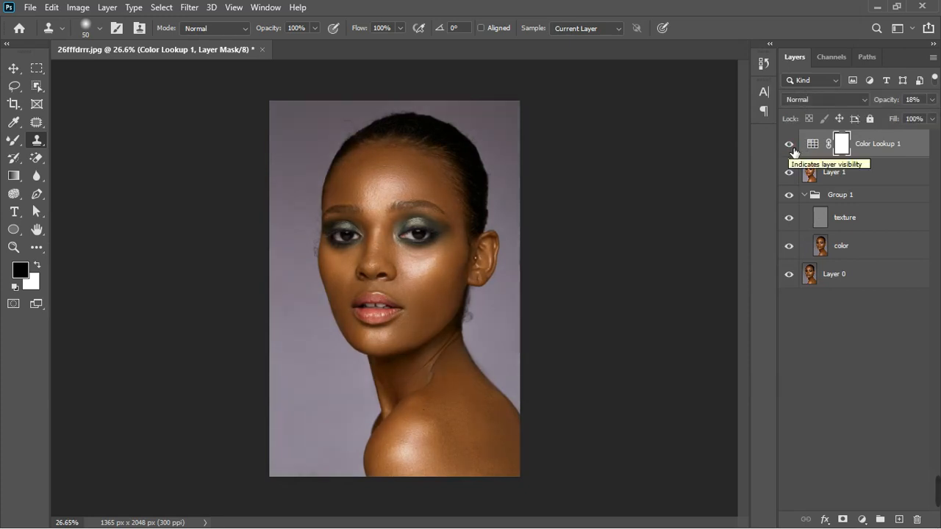
click(931, 100)
click(931, 102)
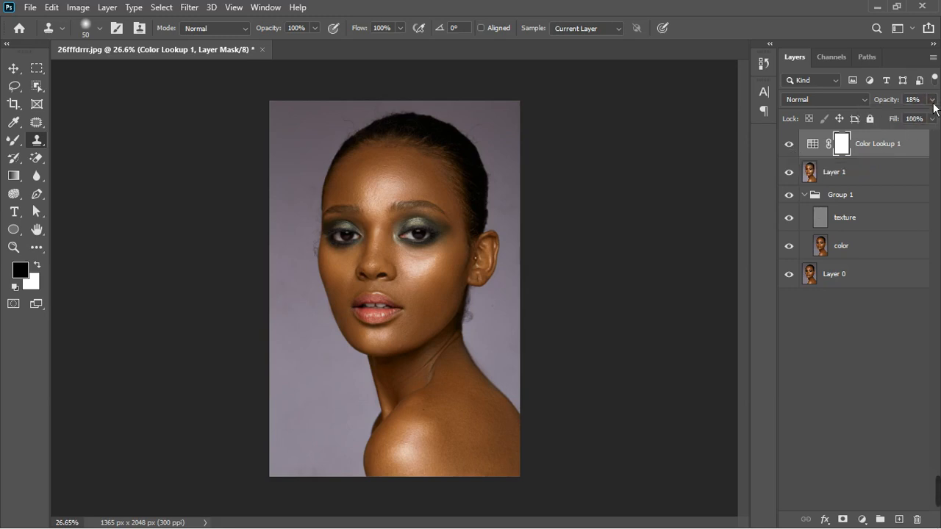
click(903, 103)
text(10)
click(867, 350)
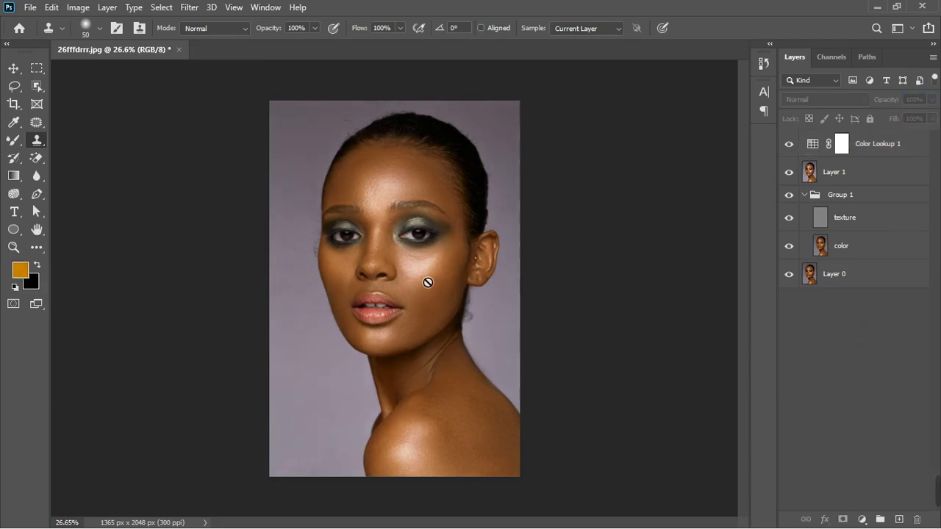
- Compare the portrait with and without the Color Lookup effect and inspect the retouched face up close
click(790, 144)
click(795, 145)
scroll(402, 301, up, 1)
scroll(402, 301, up, 2)
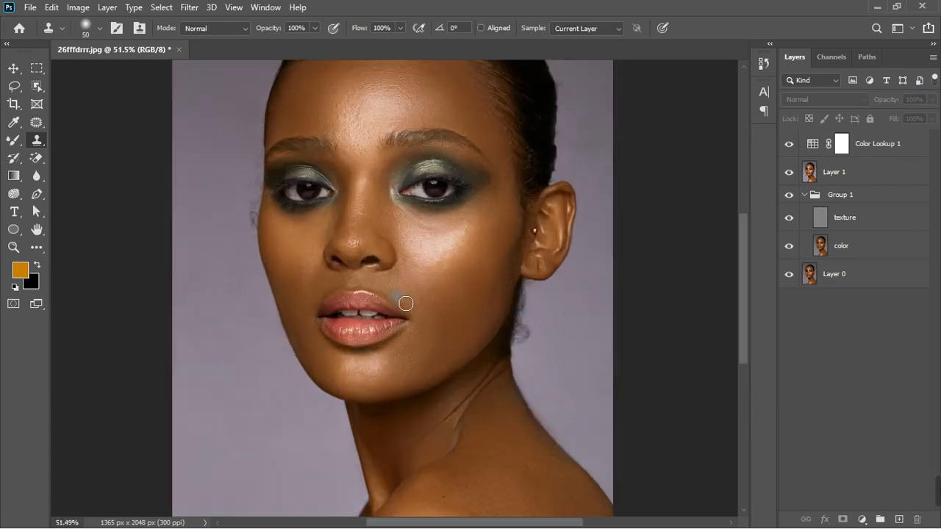
scroll(403, 301, down, 2)
scroll(403, 301, down, 2)
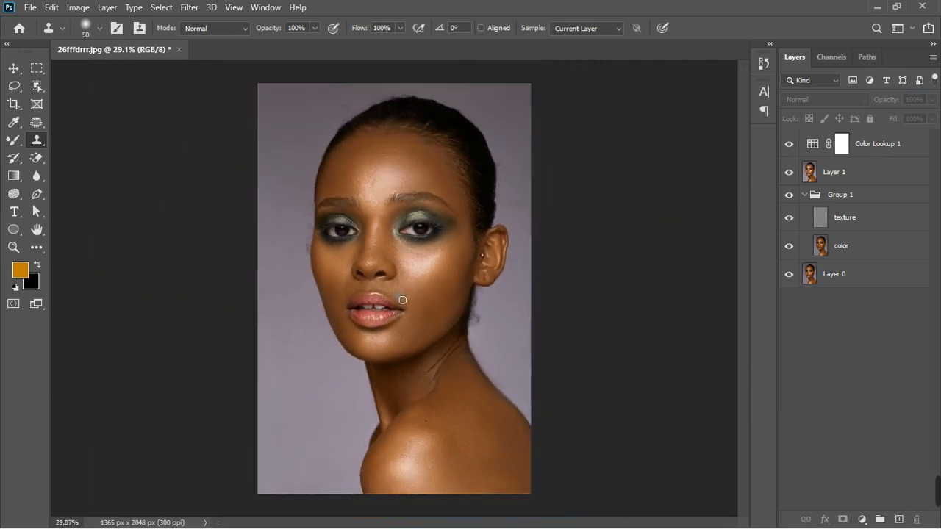